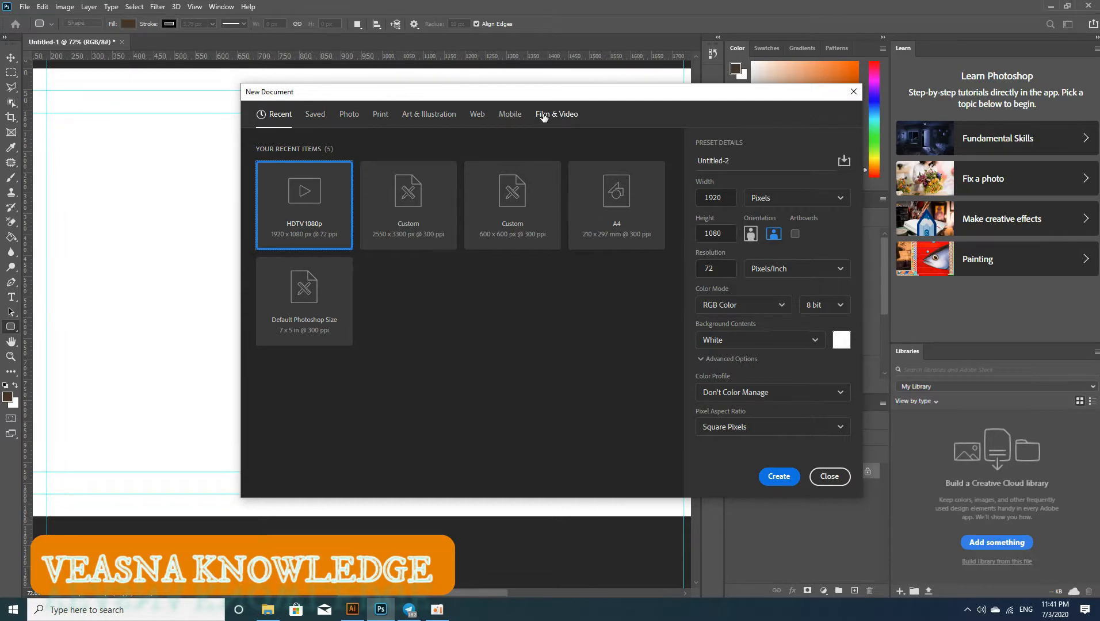
# - Create an HDTV 1080p document of 1920 × 1080 px and draw a rounded rectangle about 578 × 116 px in it
pyautogui.click(543, 115)
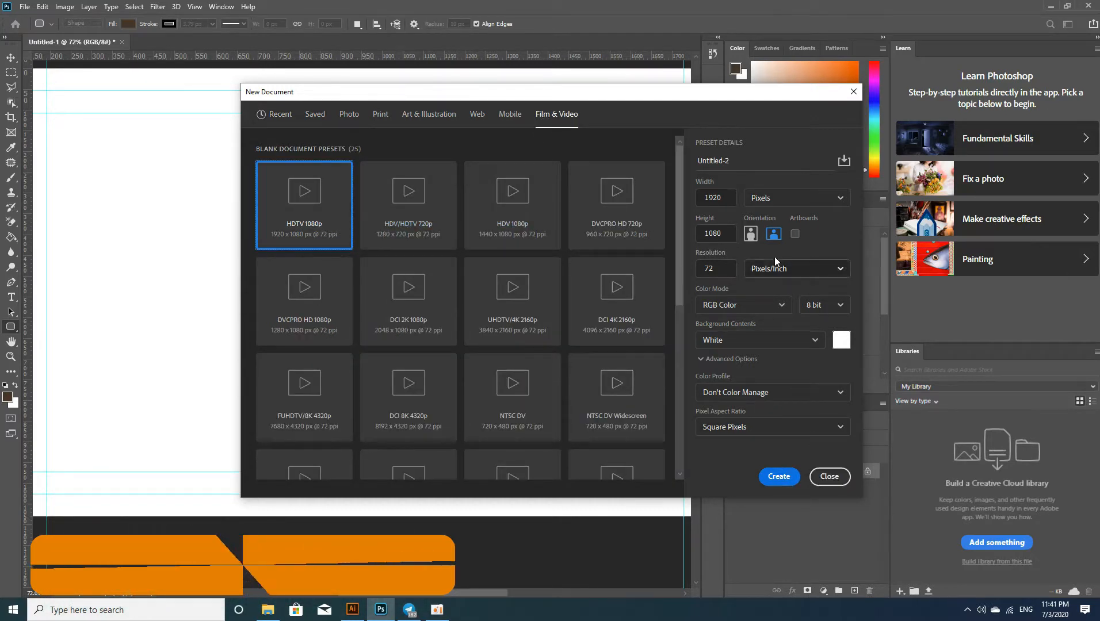
pyautogui.click(779, 476)
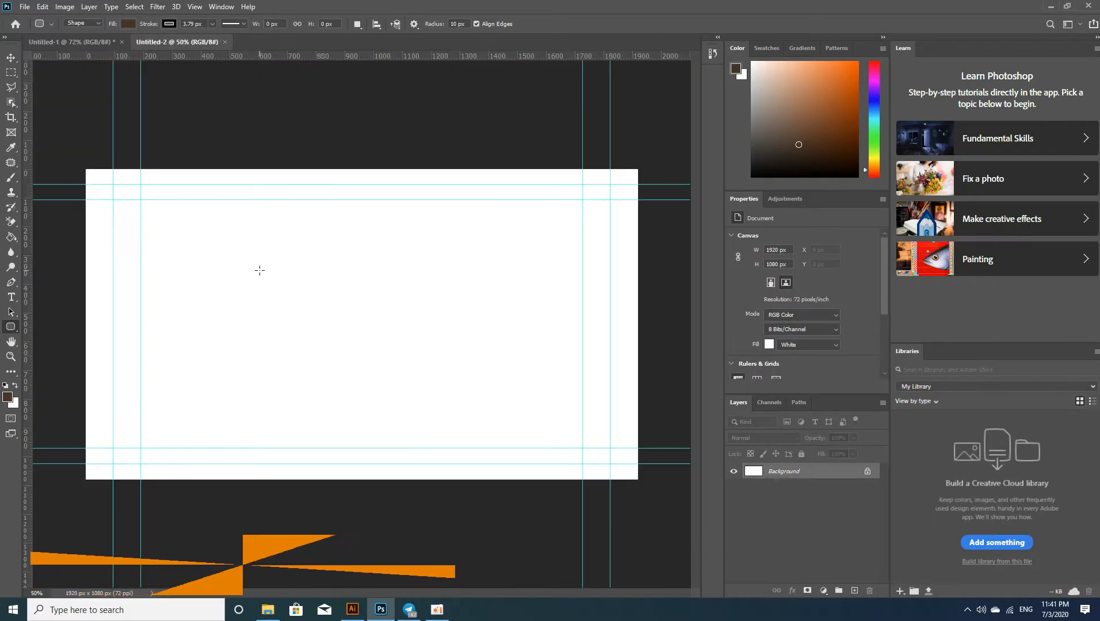
pyautogui.rightClick(11, 327)
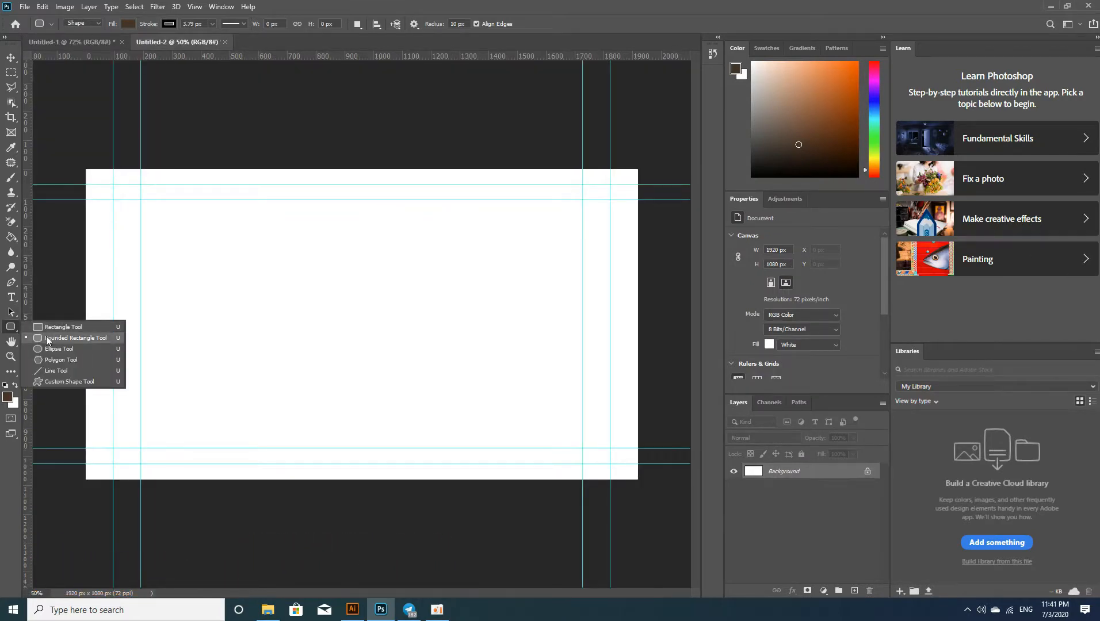
pyautogui.click(48, 340)
pyautogui.moveTo(210, 295); pyautogui.dragTo(377, 328)
# - Fill the rounded rectangle with red, colour f51121
pyautogui.click(130, 23)
pyautogui.click(199, 45)
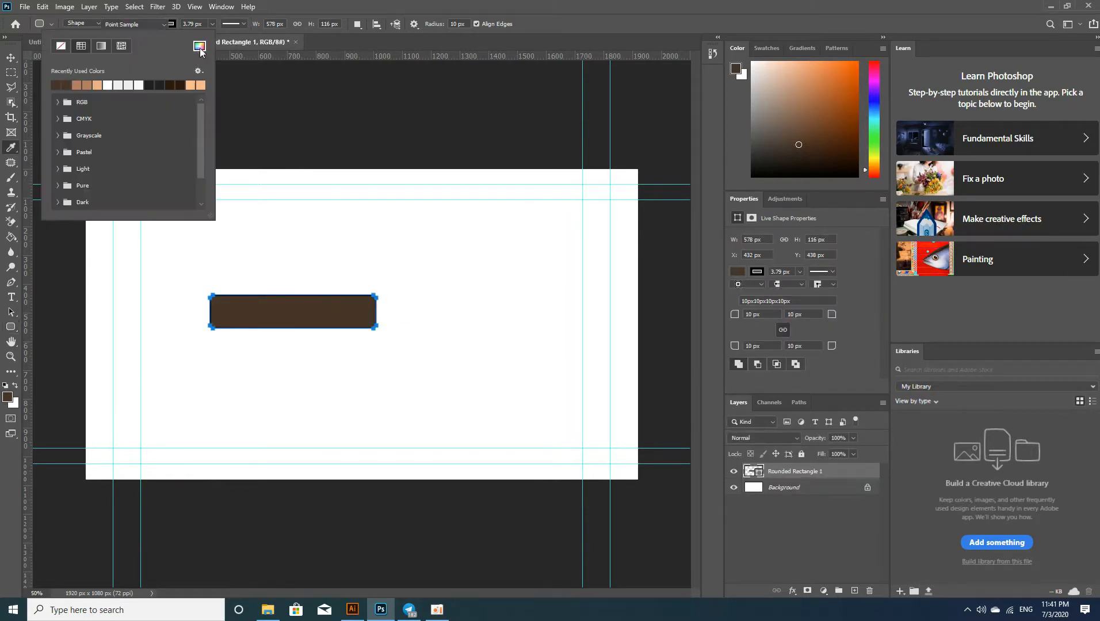
pyautogui.click(746, 132)
pyautogui.click(732, 135)
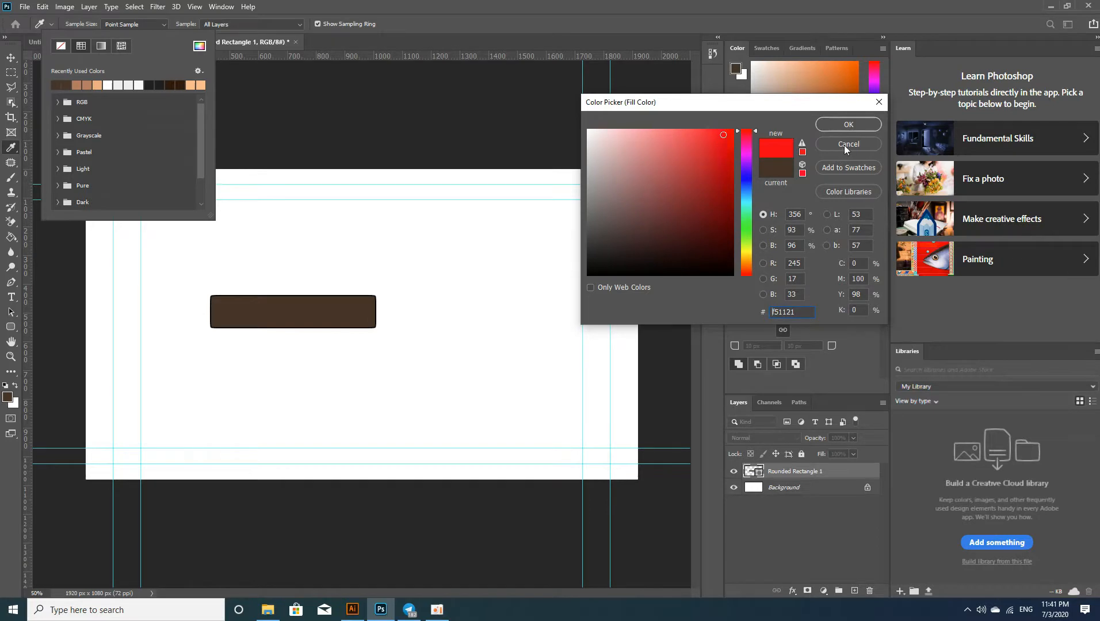
pyautogui.click(849, 125)
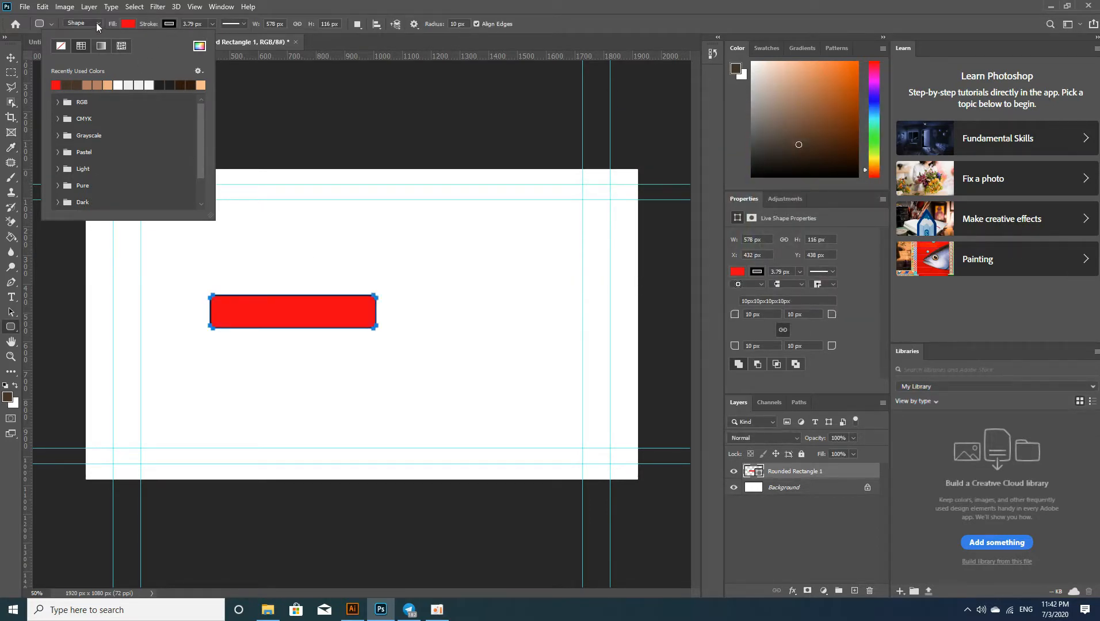
# - Remove the stroke from the red rounded rectangle
pyautogui.click(167, 24)
pyautogui.click(168, 23)
pyautogui.click(102, 46)
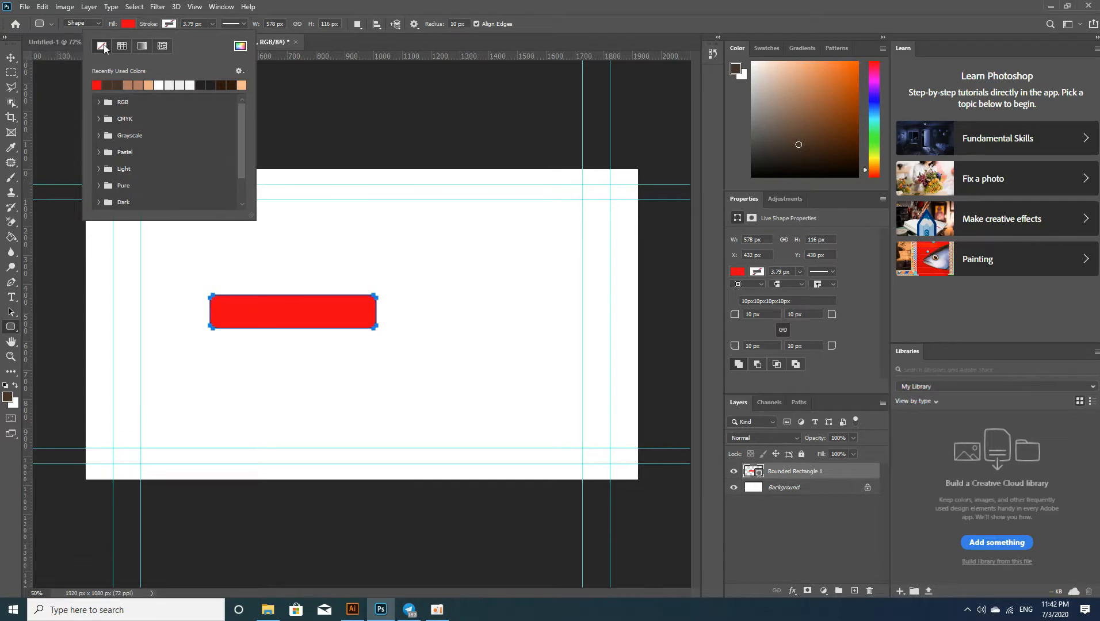
pyautogui.click(270, 12)
pyautogui.click(321, 277)
pyautogui.click(604, 138)
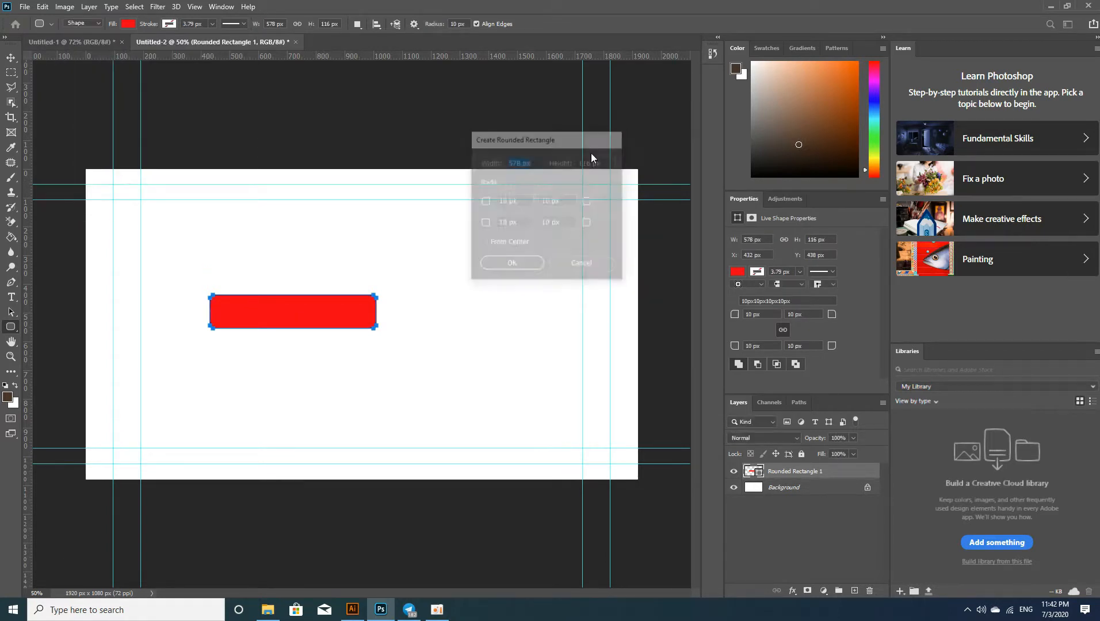
# - Move the red rectangle up and left on the canvas to about X 252, Y 376 px, and rasterize its layer
pyautogui.press('v')
pyautogui.moveTo(306, 318); pyautogui.dragTo(258, 306)
pyautogui.rightClick(814, 471)
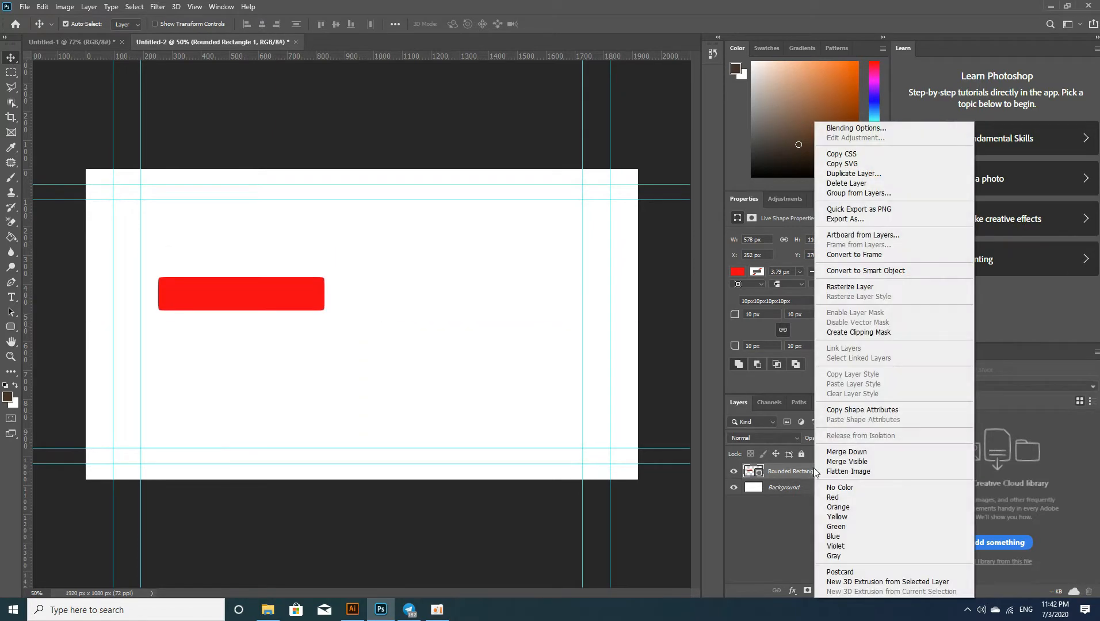
pyautogui.click(861, 286)
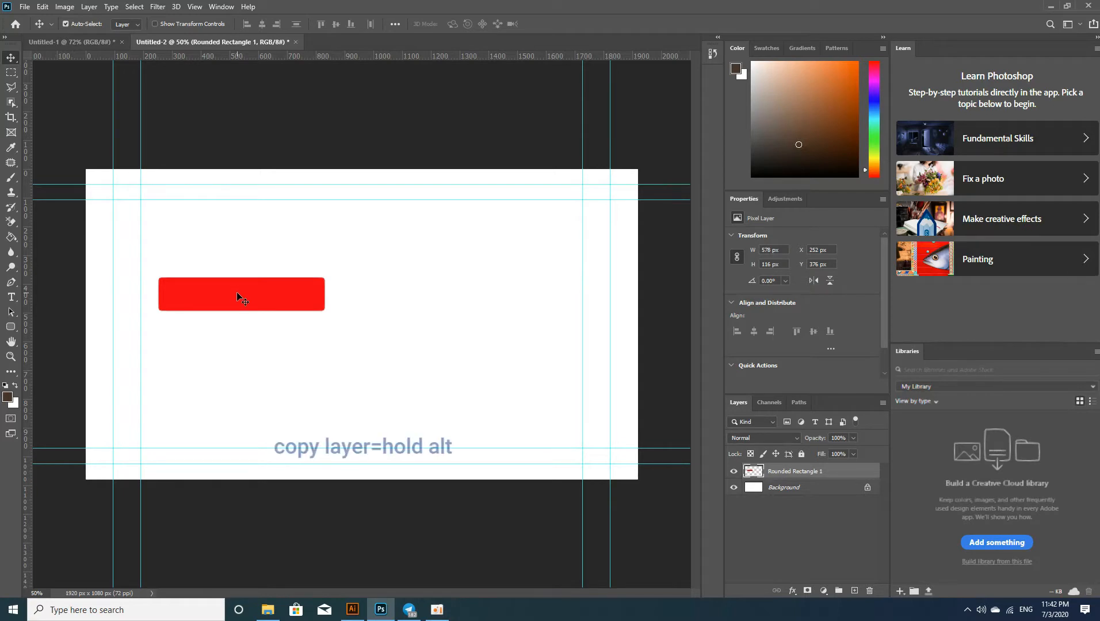
# - Duplicate the red rectangle below the original and fill the copy with light grey using the Paint Bucket
pyautogui.moveTo(237, 292); pyautogui.dragTo(247, 362)
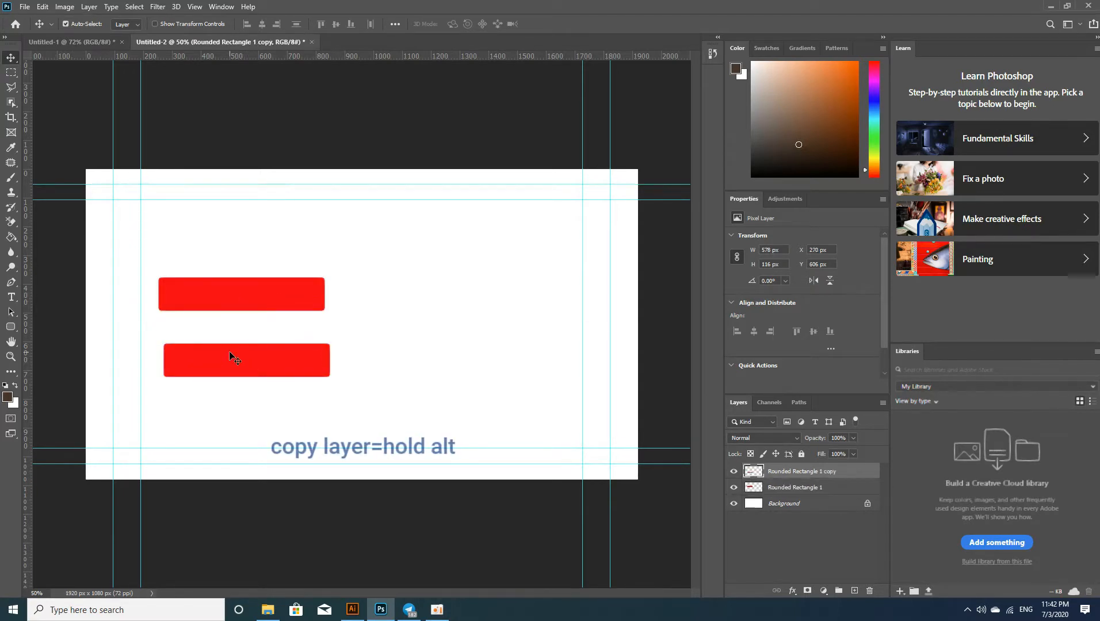
pyautogui.click(8, 398)
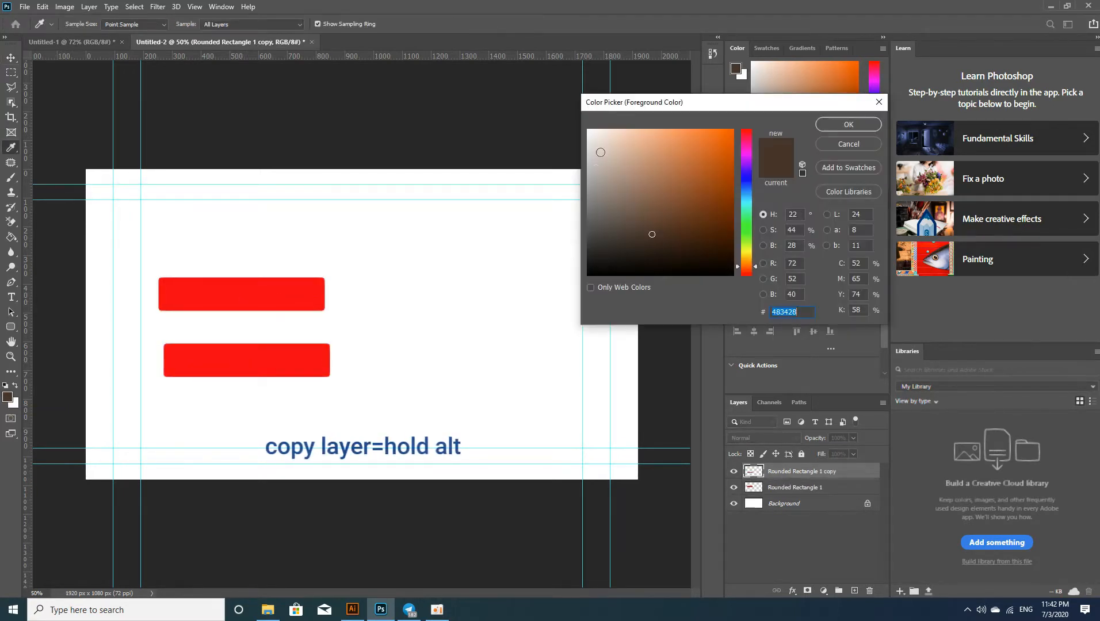
pyautogui.click(595, 169)
pyautogui.click(865, 123)
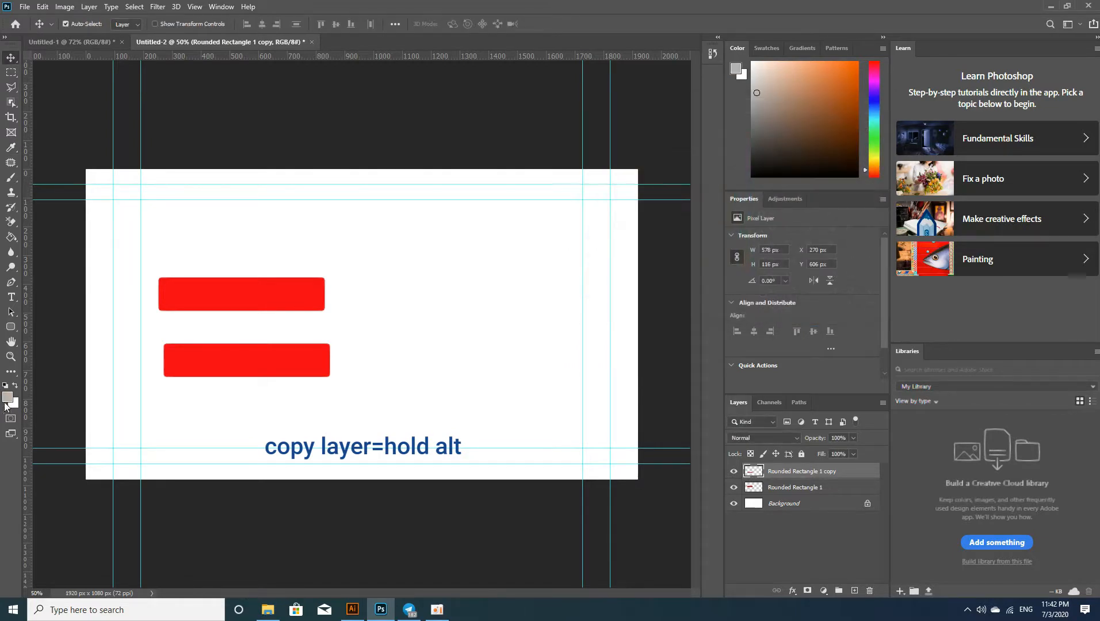
pyautogui.click(11, 236)
pyautogui.click(222, 371)
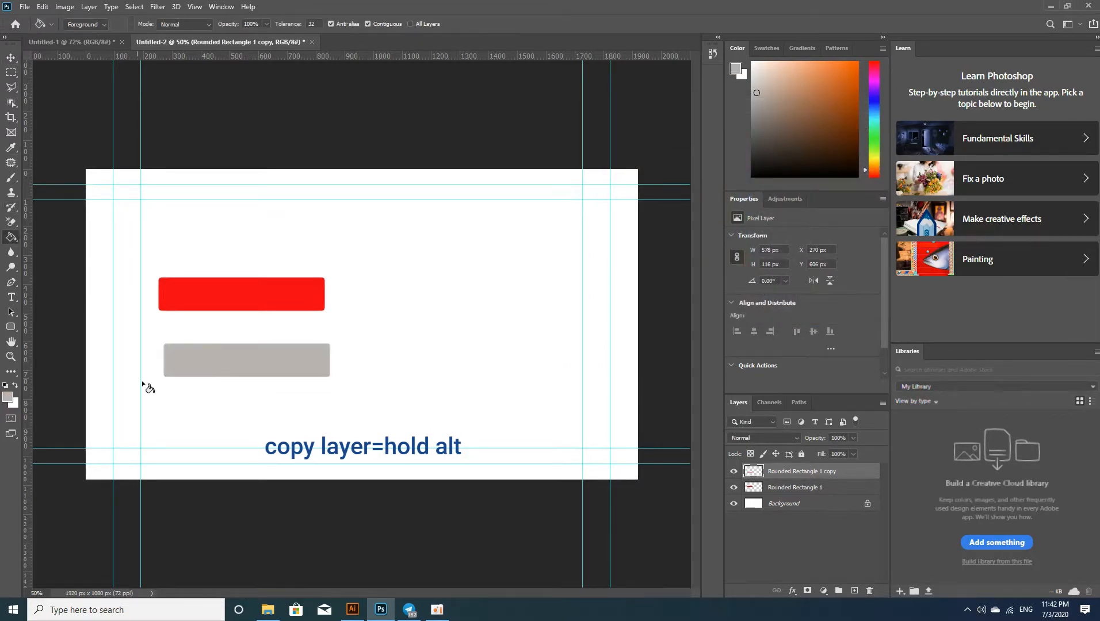
# - Align the grey copy exactly with the red rectangle and put the red rectangle's layer above the grey one
pyautogui.click(11, 58)
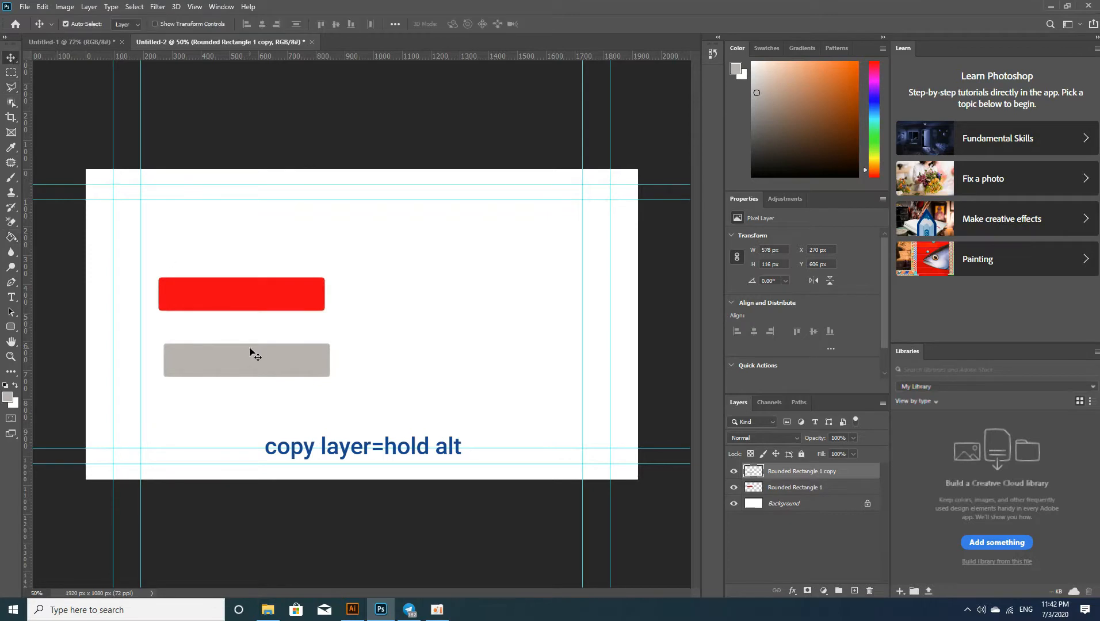
pyautogui.moveTo(248, 356); pyautogui.dragTo(253, 291)
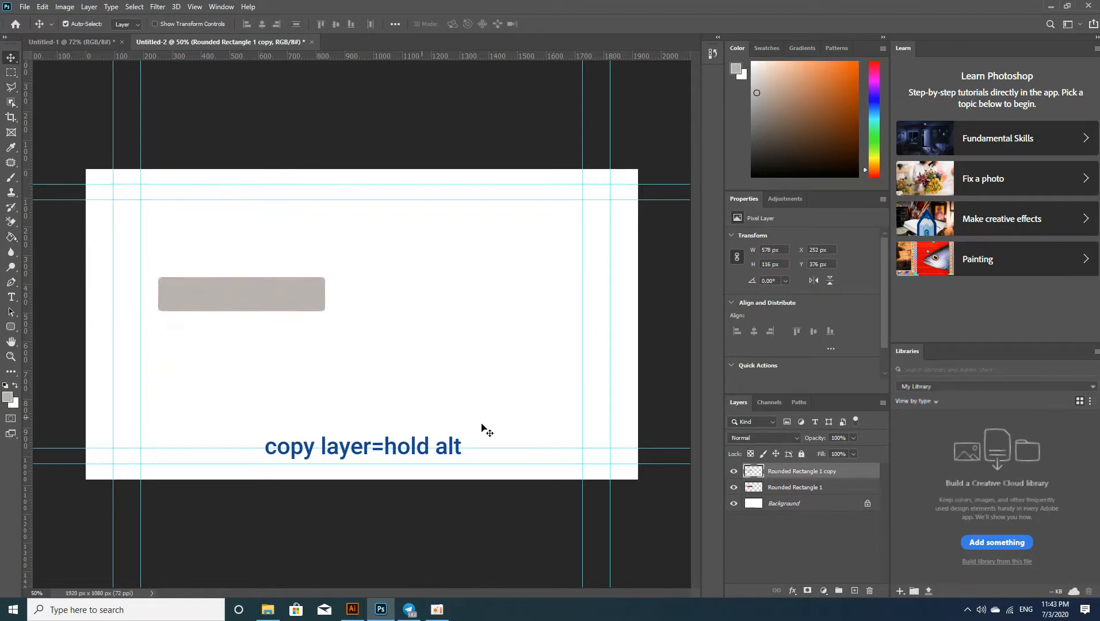
pyautogui.moveTo(782, 490); pyautogui.dragTo(783, 474)
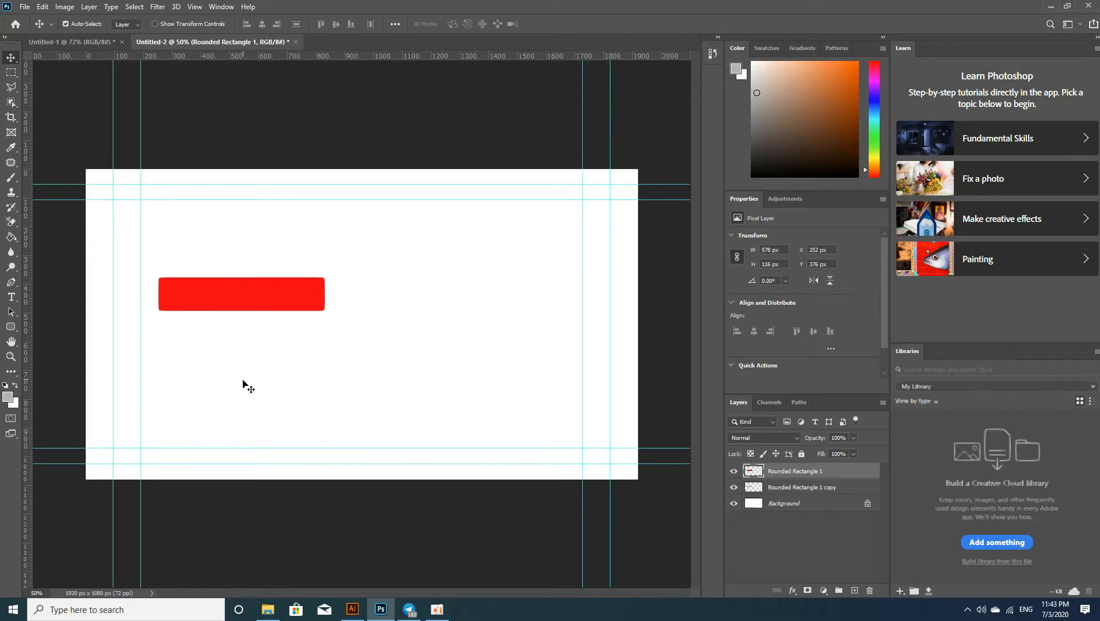
# - Open the bell image ring.jpg from the Desktop folder
pyautogui.click(24, 6)
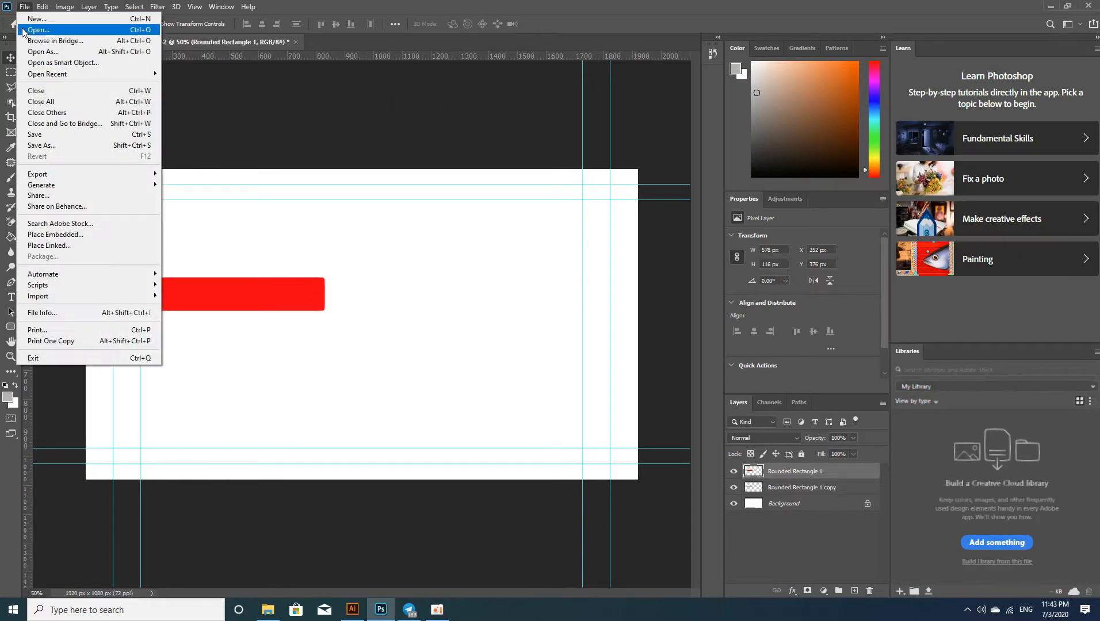
pyautogui.click(23, 7)
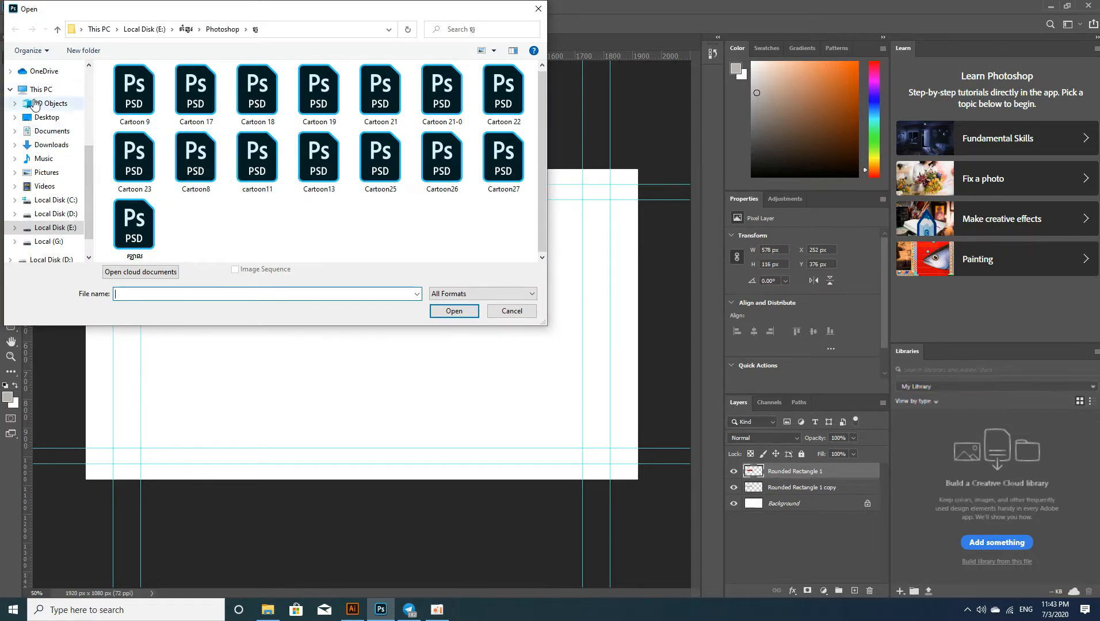
pyautogui.click(43, 116)
pyautogui.scroll(-10, 342, 194)
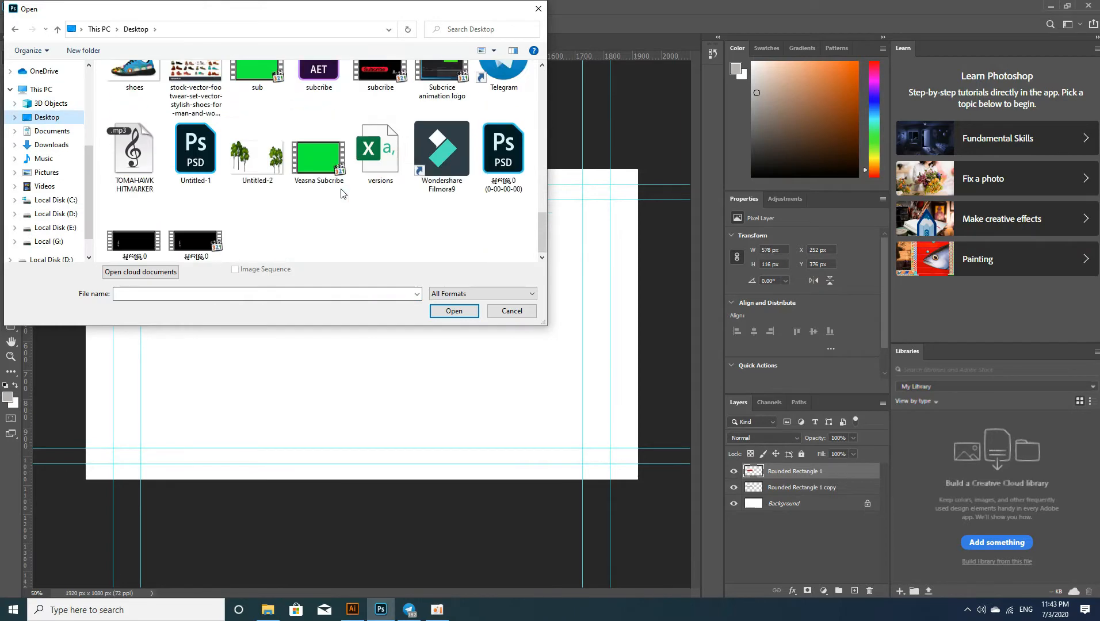
pyautogui.scroll(3, 342, 194)
pyautogui.click(440, 92)
pyautogui.click(452, 311)
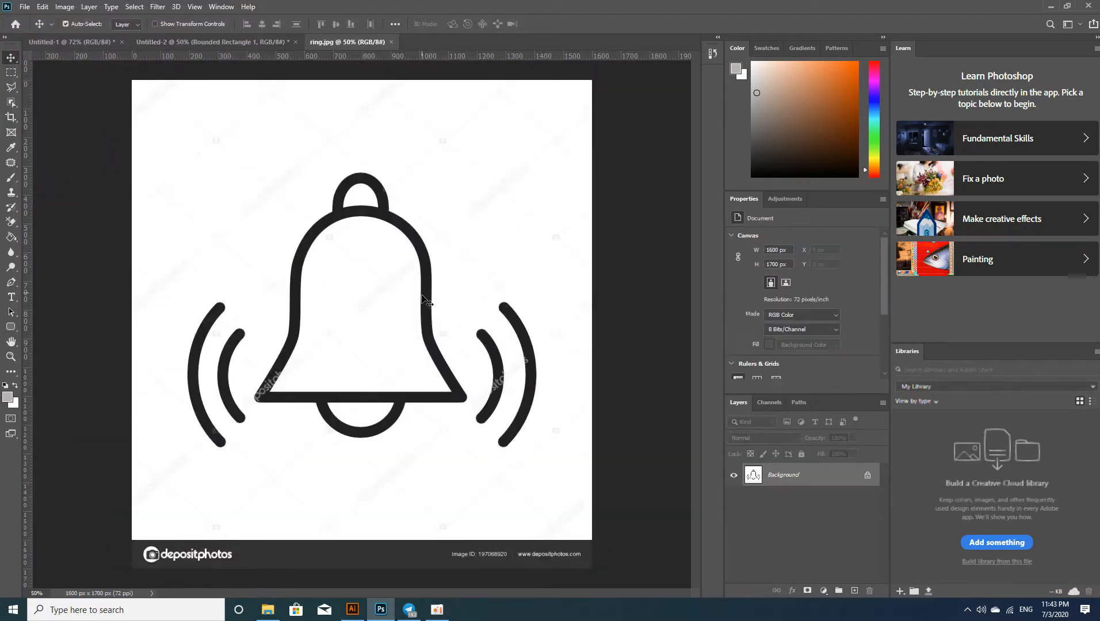
# - Start a Pen tool path at the bell's lower-left corner and trace the bottom edge, lower-right corner and right flare
pyautogui.scroll(4, 299, 377)
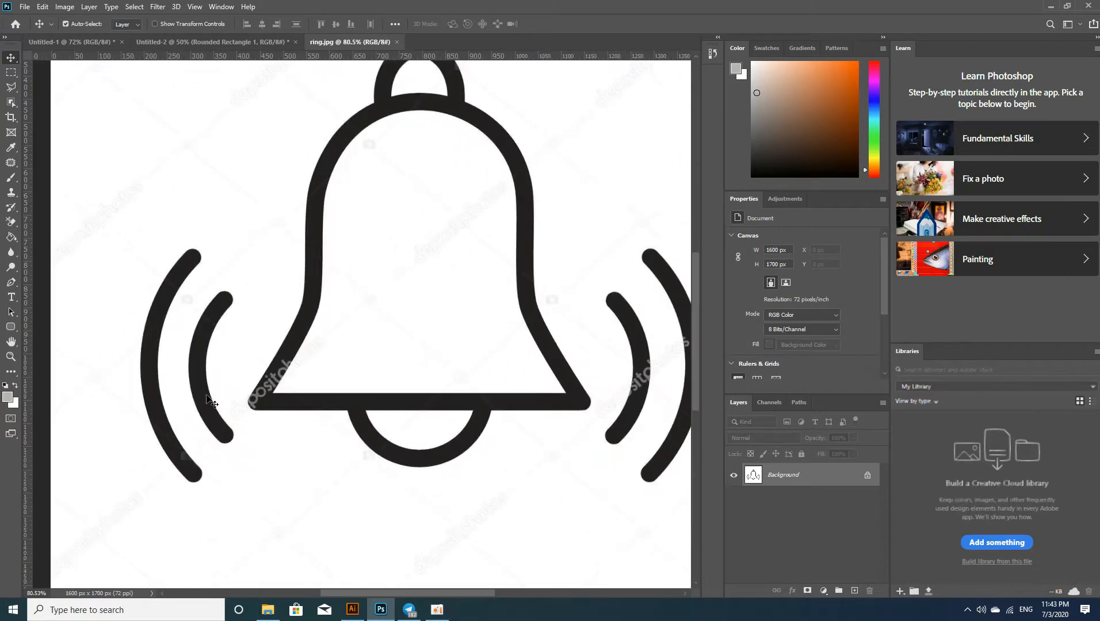
pyautogui.click(11, 285)
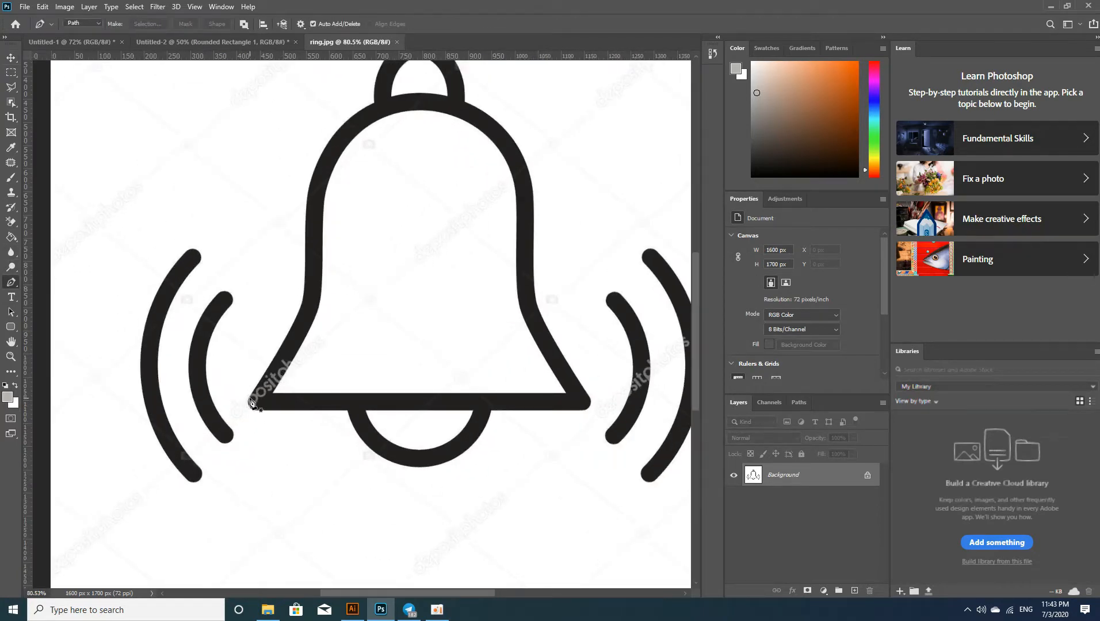
pyautogui.click(249, 399)
pyautogui.moveTo(254, 410); pyautogui.dragTo(263, 412)
pyautogui.click(584, 411)
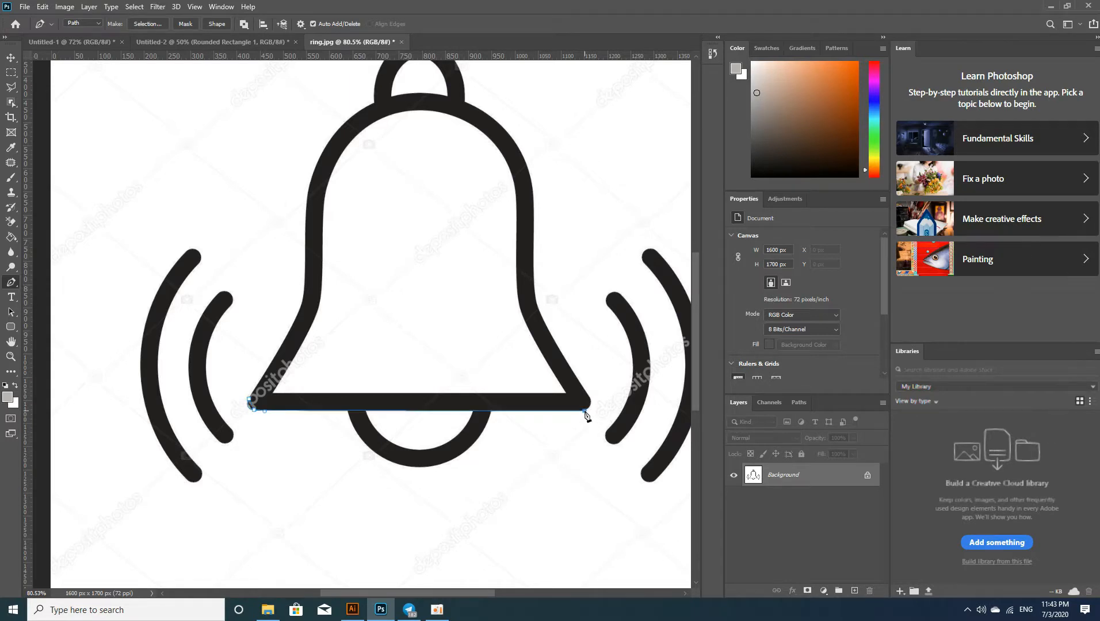
pyautogui.moveTo(589, 397); pyautogui.dragTo(580, 385)
pyautogui.moveTo(541, 316); pyautogui.dragTo(538, 304)
# - Continue the pen path up the bell's right side and over the shoulder to the base of the top loop
pyautogui.click(535, 214)
pyautogui.hotkey('ctrl', 'z')
pyautogui.moveTo(535, 218); pyautogui.dragTo(536, 277)
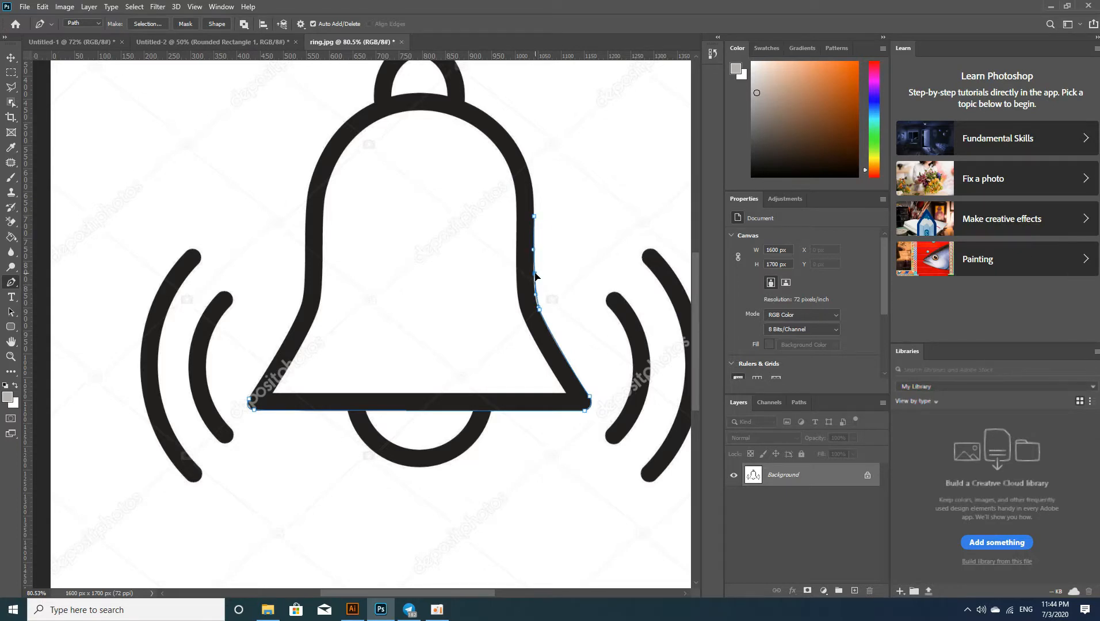
pyautogui.click(492, 117)
pyautogui.moveTo(511, 168); pyautogui.dragTo(526, 163)
pyautogui.click(465, 100)
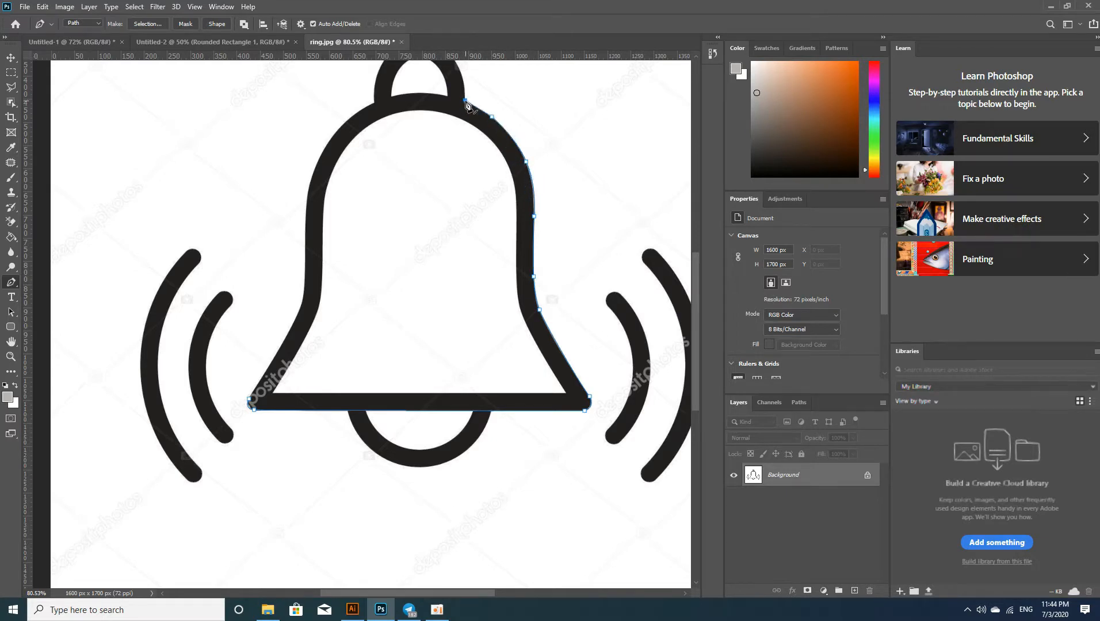
# - Trace the path across the bell's top and down its left side, back to the lower-left starting point
pyautogui.click(391, 95)
pyautogui.moveTo(431, 102); pyautogui.dragTo(428, 96)
pyautogui.moveTo(343, 148); pyautogui.dragTo(329, 145)
pyautogui.click(306, 232)
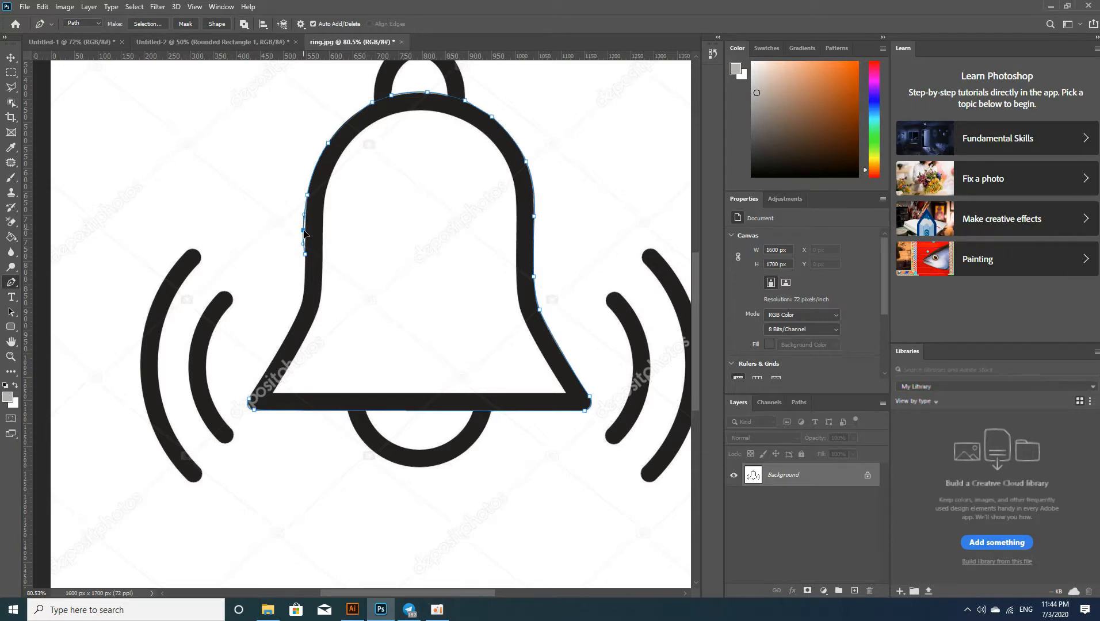
pyautogui.click(297, 293)
pyautogui.moveTo(298, 296); pyautogui.dragTo(304, 301)
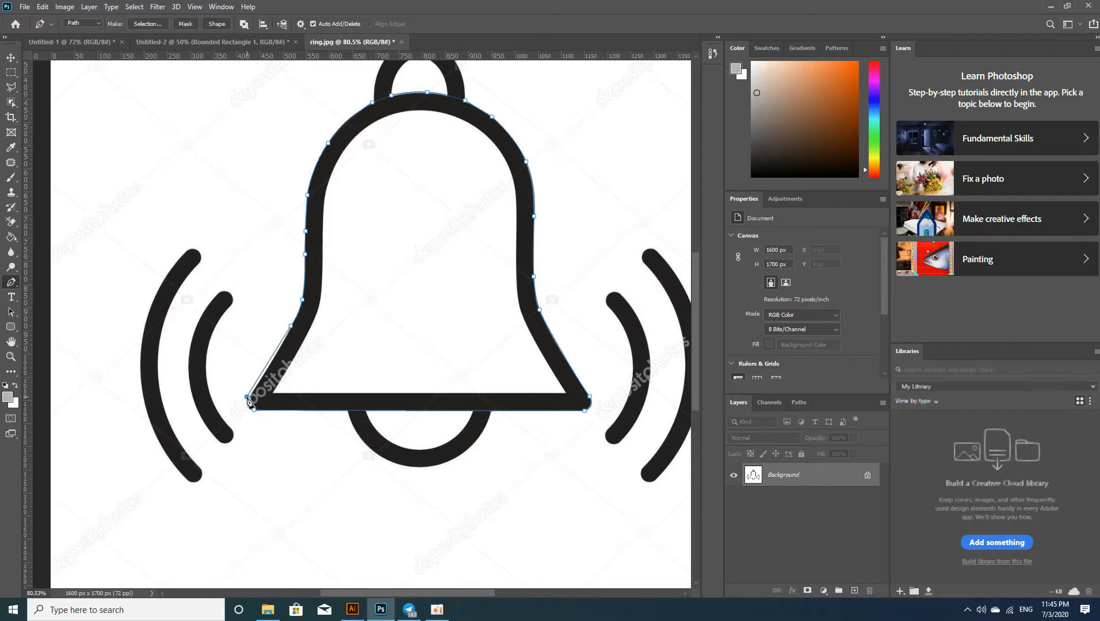
# - Adjust the path's anchor points along the bell's lower-left flare and corner to follow the black outline's outer edge
pyautogui.hscroll(-1, 245, 418)
pyautogui.scroll(5, 292, 410)
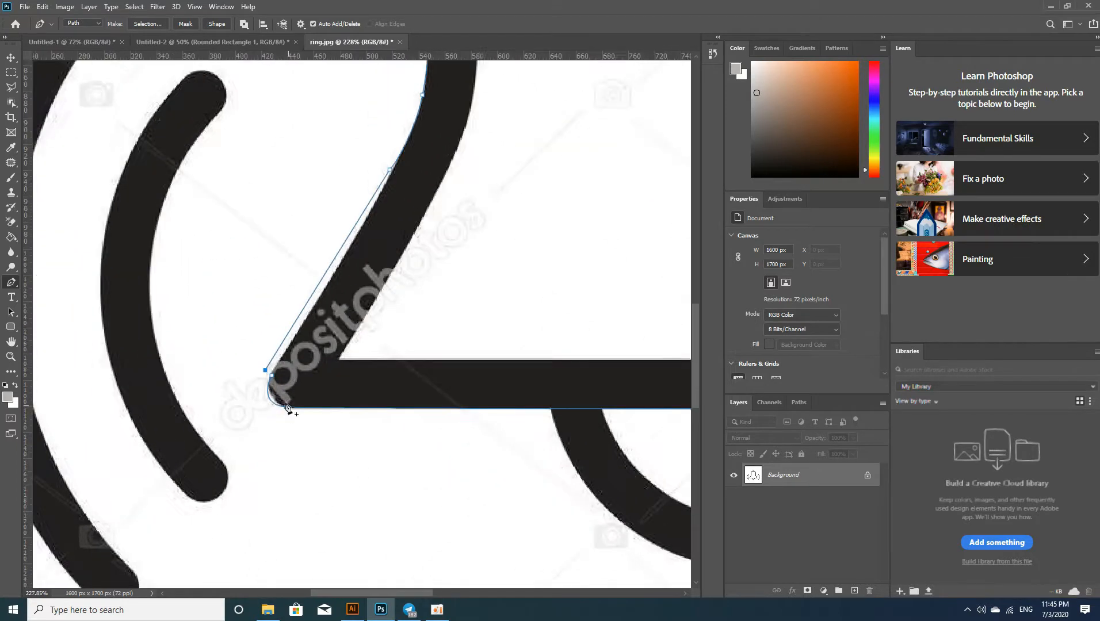
pyautogui.moveTo(263, 365); pyautogui.dragTo(271, 372)
pyautogui.hscroll(1, 321, 321)
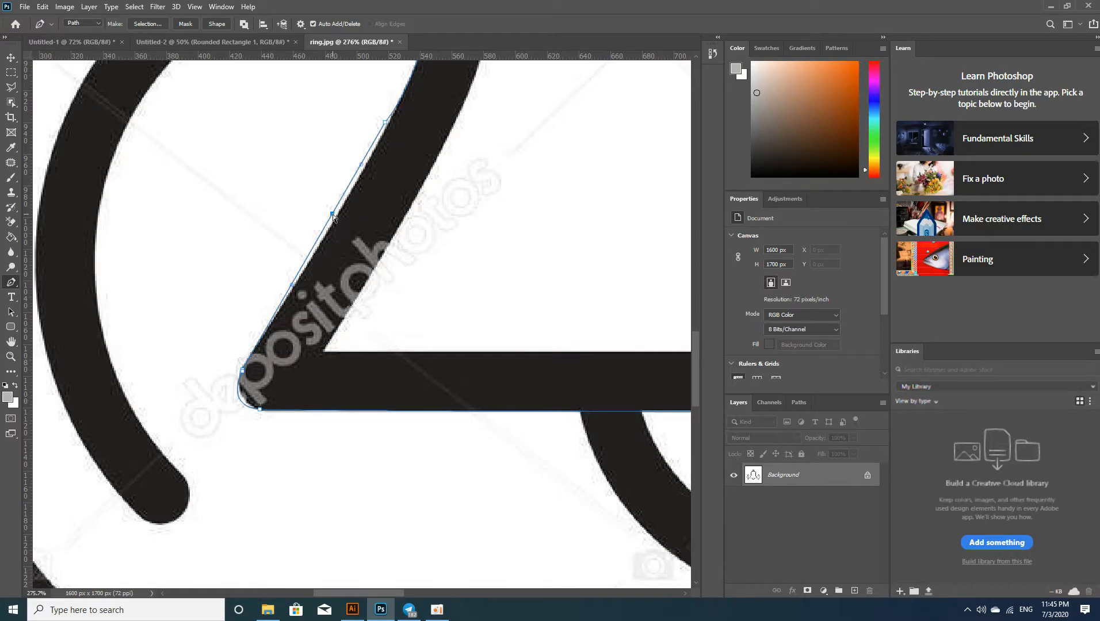
pyautogui.moveTo(332, 214); pyautogui.dragTo(337, 214)
pyautogui.moveTo(385, 122); pyautogui.dragTo(387, 126)
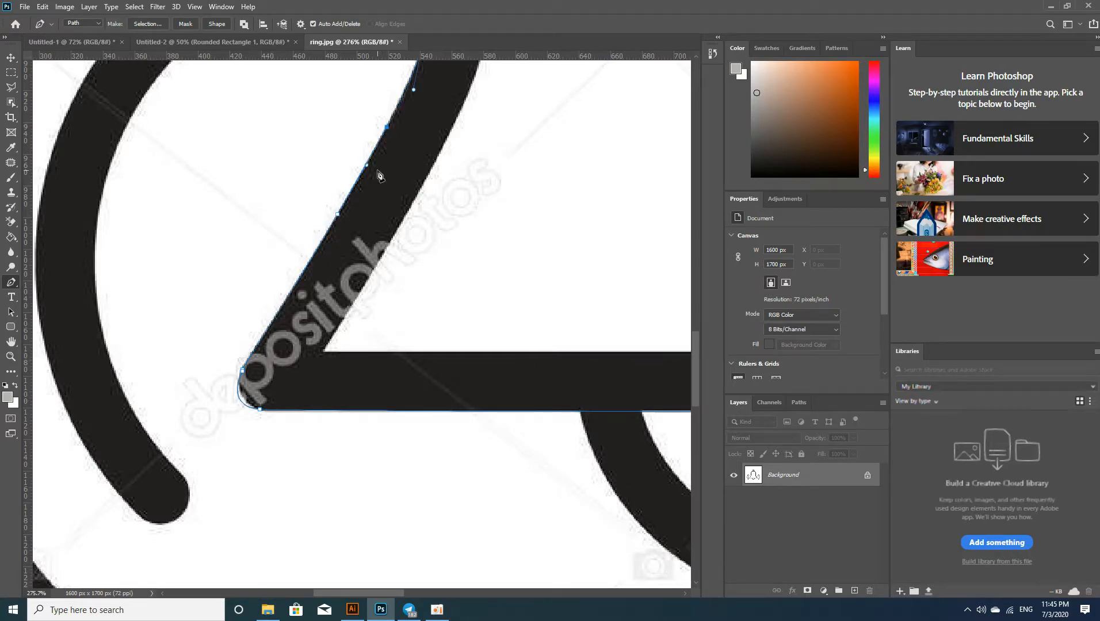
# - Reshape the path across the bell's top so it follows the outer edge of the top loop
pyautogui.scroll(-6, 339, 246)
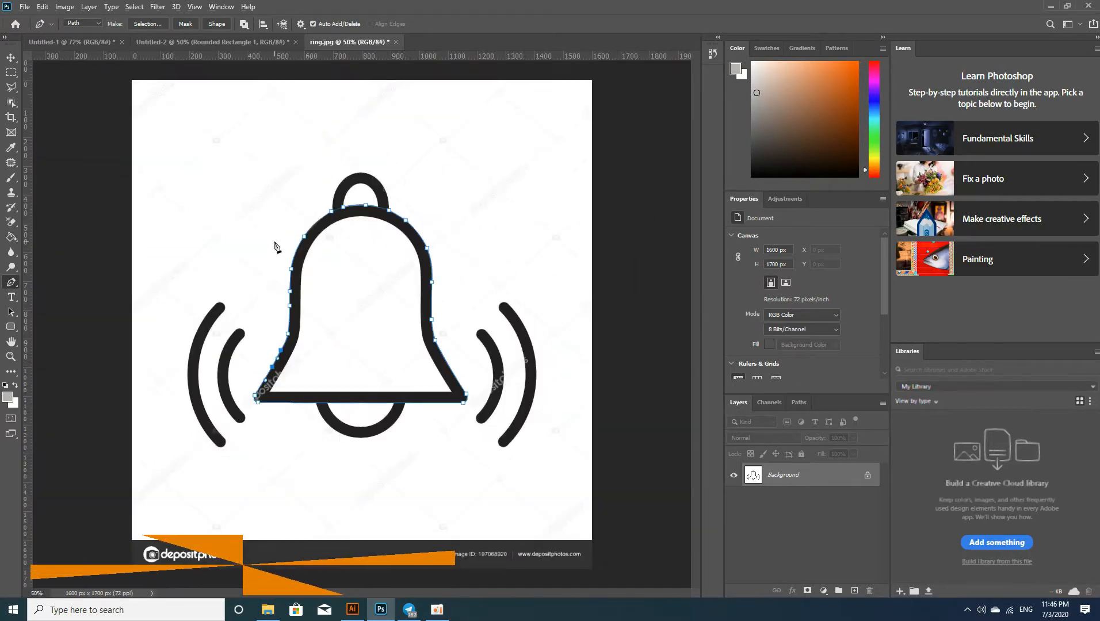
pyautogui.scroll(4, 364, 207)
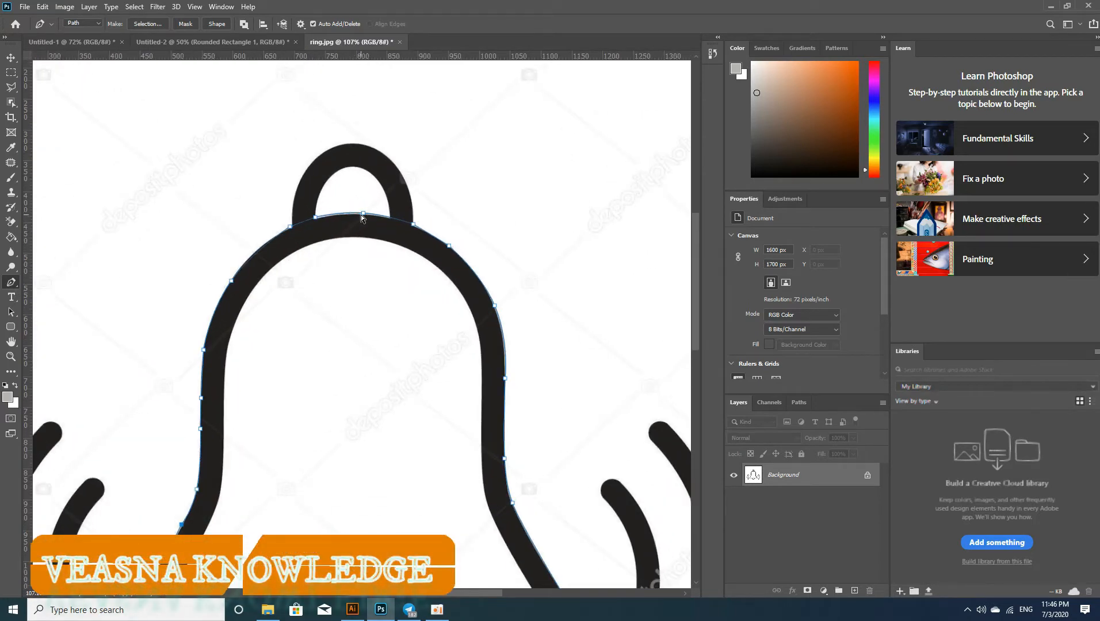
pyautogui.moveTo(362, 217); pyautogui.dragTo(355, 145)
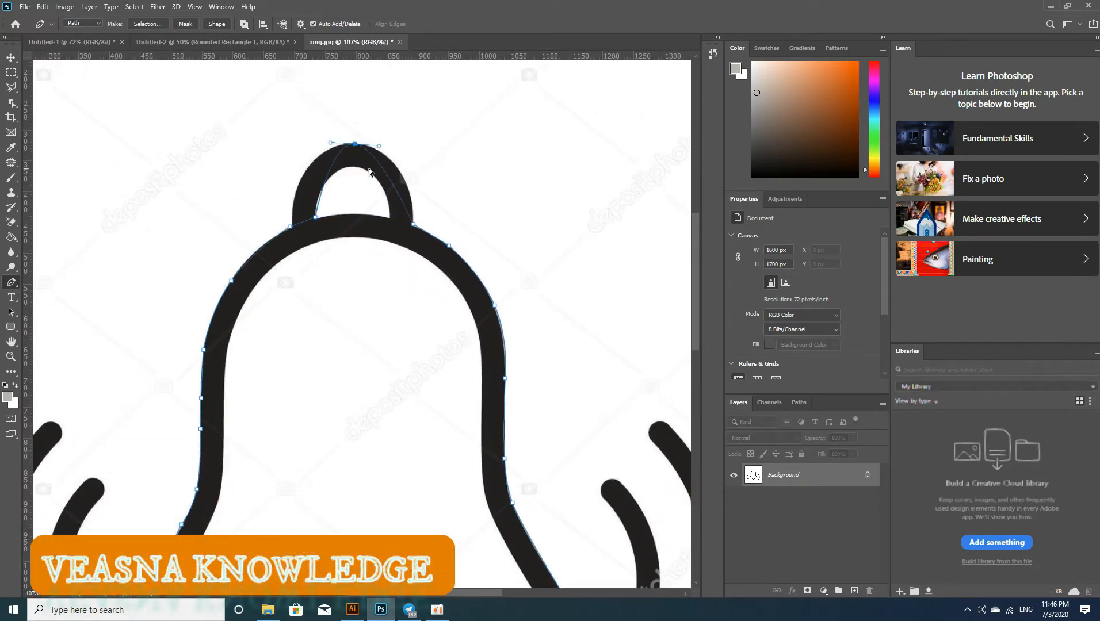
pyautogui.moveTo(400, 199); pyautogui.dragTo(403, 175)
pyautogui.moveTo(325, 178); pyautogui.dragTo(304, 173)
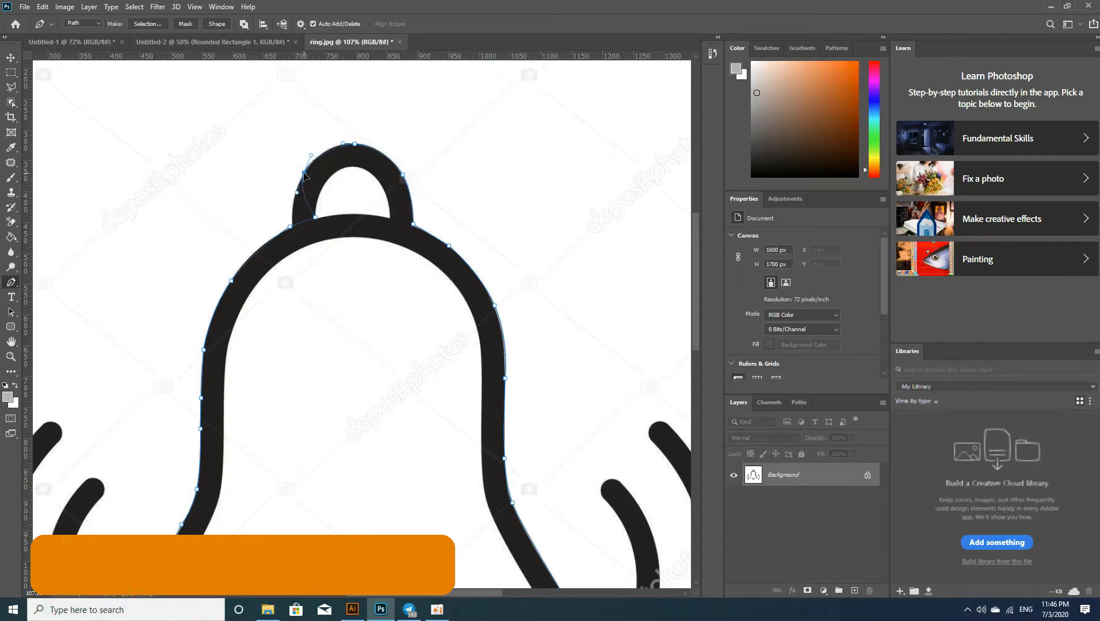
pyautogui.moveTo(315, 216); pyautogui.dragTo(294, 203)
pyautogui.hscroll(-1, 290, 234)
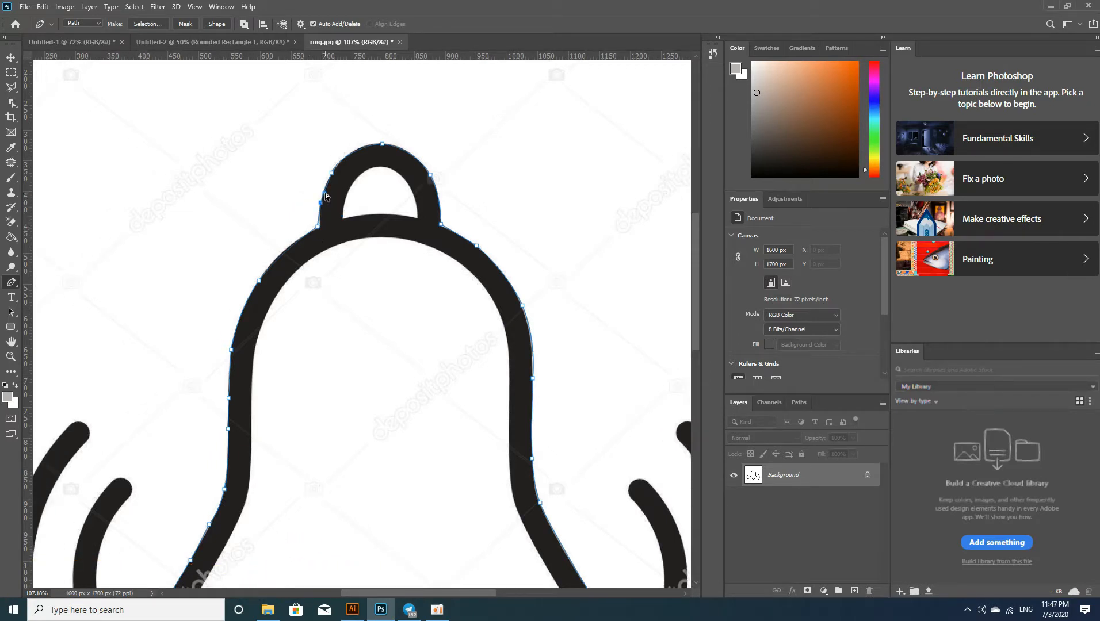
# - Refine the path at the top loop's lower-left base and convert the bell outline into a selection
pyautogui.moveTo(324, 192); pyautogui.dragTo(321, 191)
pyautogui.click(315, 228)
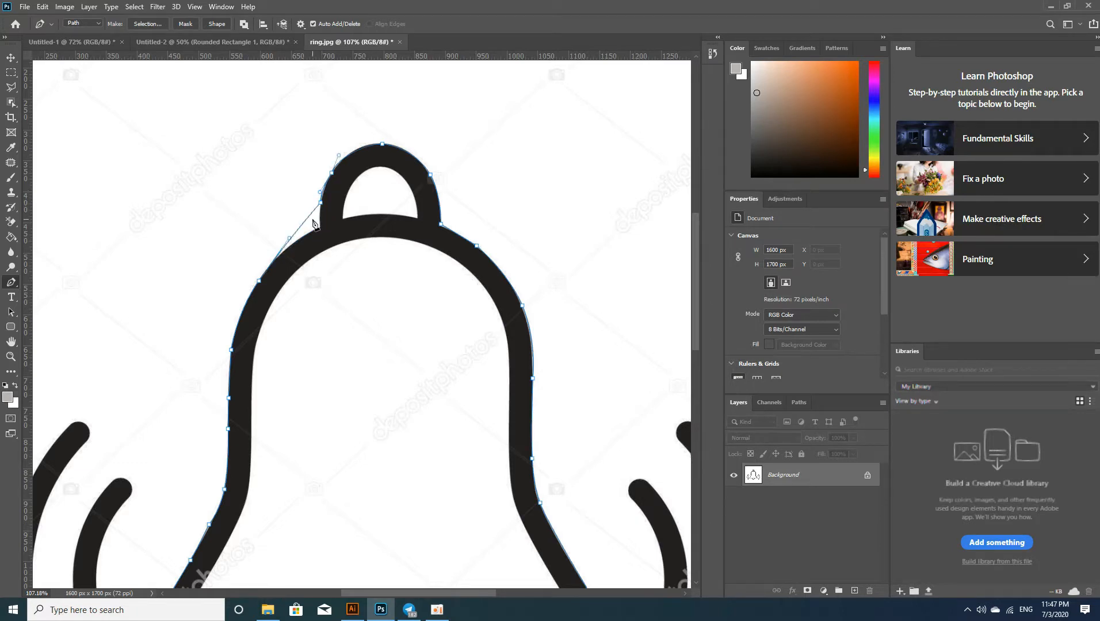
pyautogui.hotkey('ctrl', 'z')
pyautogui.keyDown('ctrl'); pyautogui.click(320, 228); pyautogui.keyUp('ctrl')
pyautogui.hotkey('ctrl', 'Return')
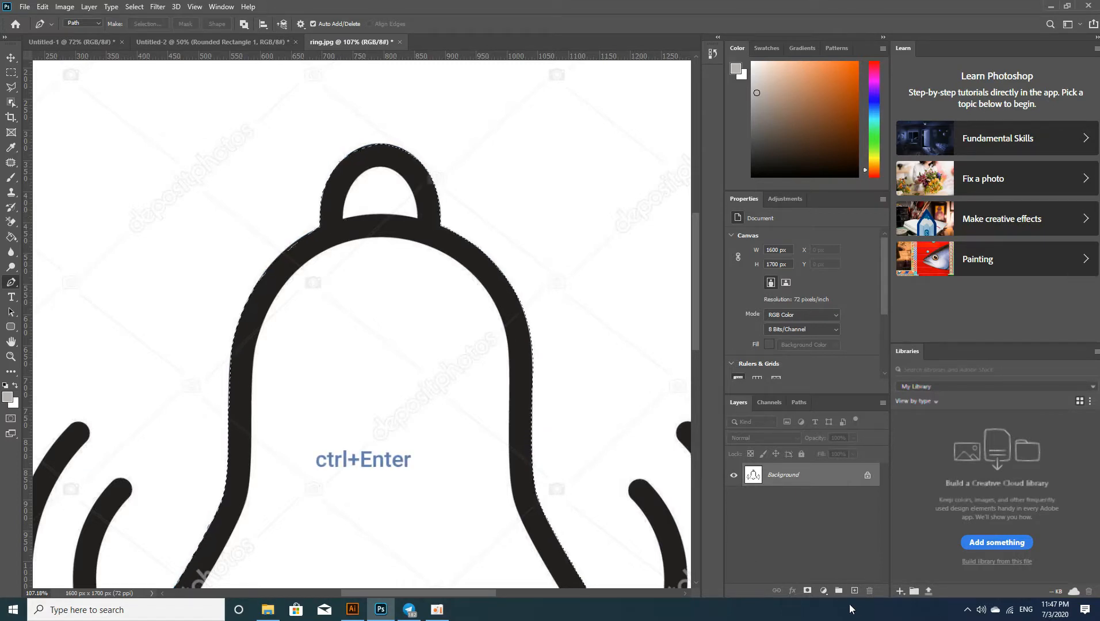
# - Add a new layer and fill the bell selection with light grey #b9b3af using the Paint Bucket
pyautogui.click(854, 591)
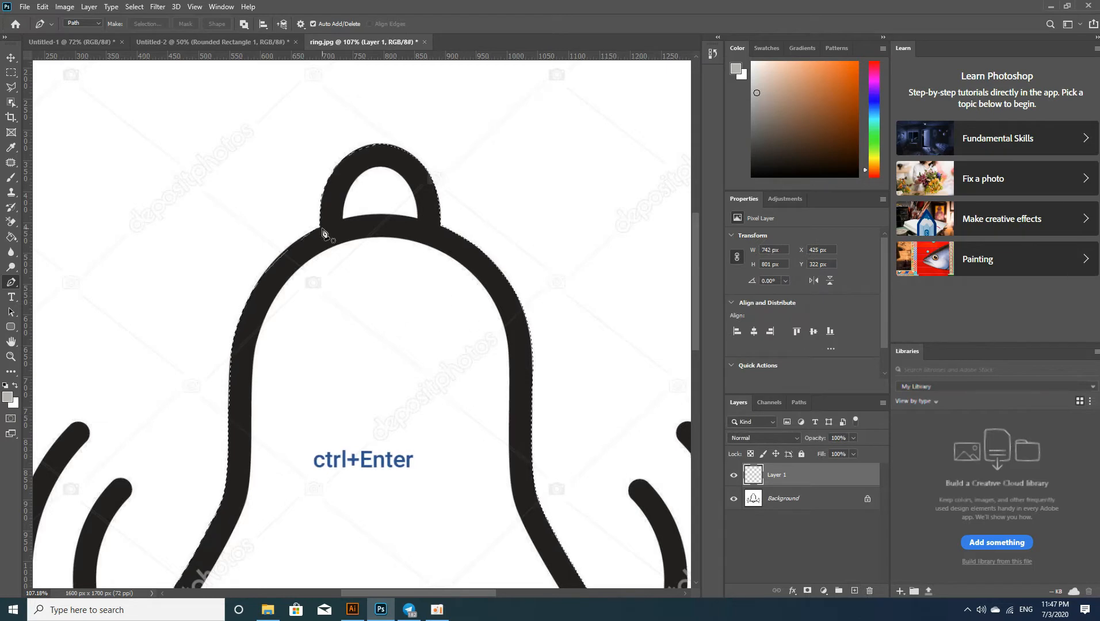
pyautogui.click(7, 396)
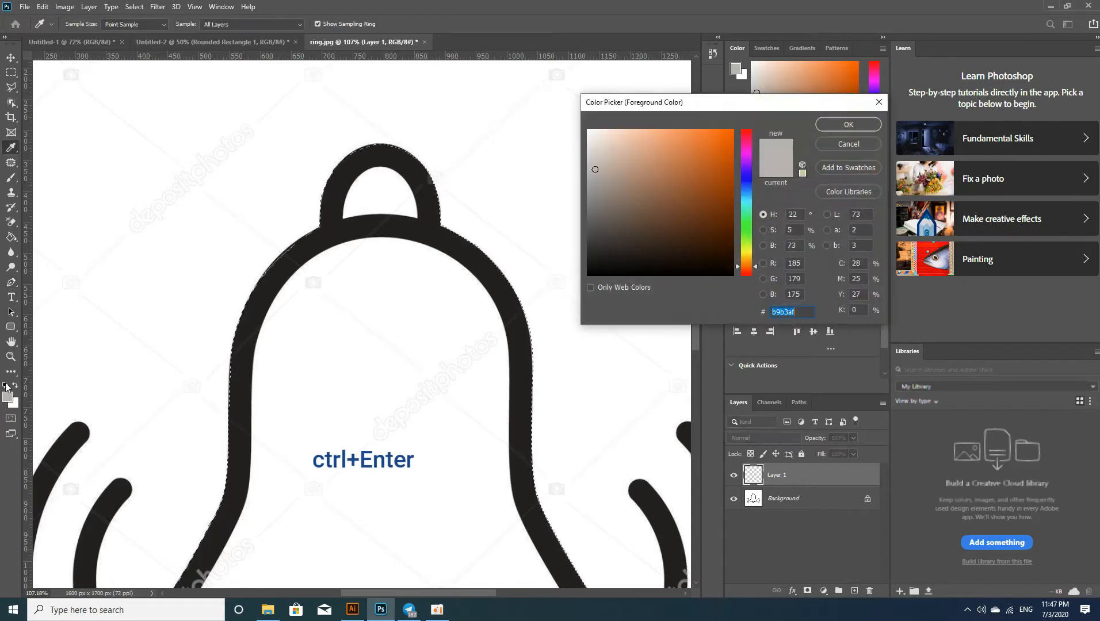
pyautogui.click(848, 122)
pyautogui.press('g')
pyautogui.click(321, 435)
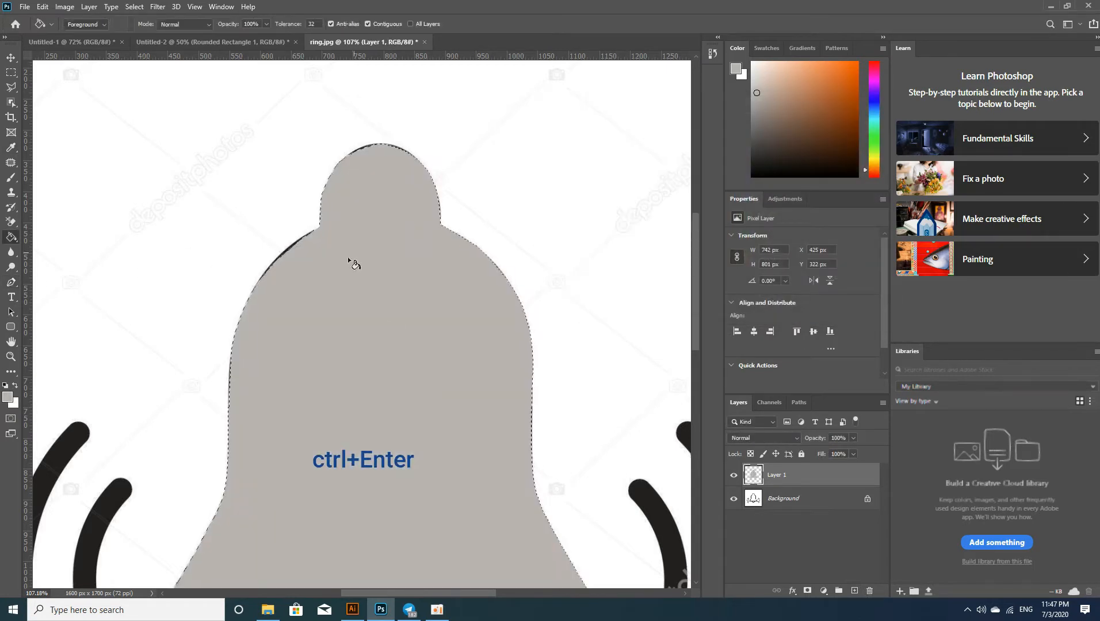
# - Hide the grey bell layer and trace the opening inside the top loop with the Pen tool
pyautogui.click(733, 475)
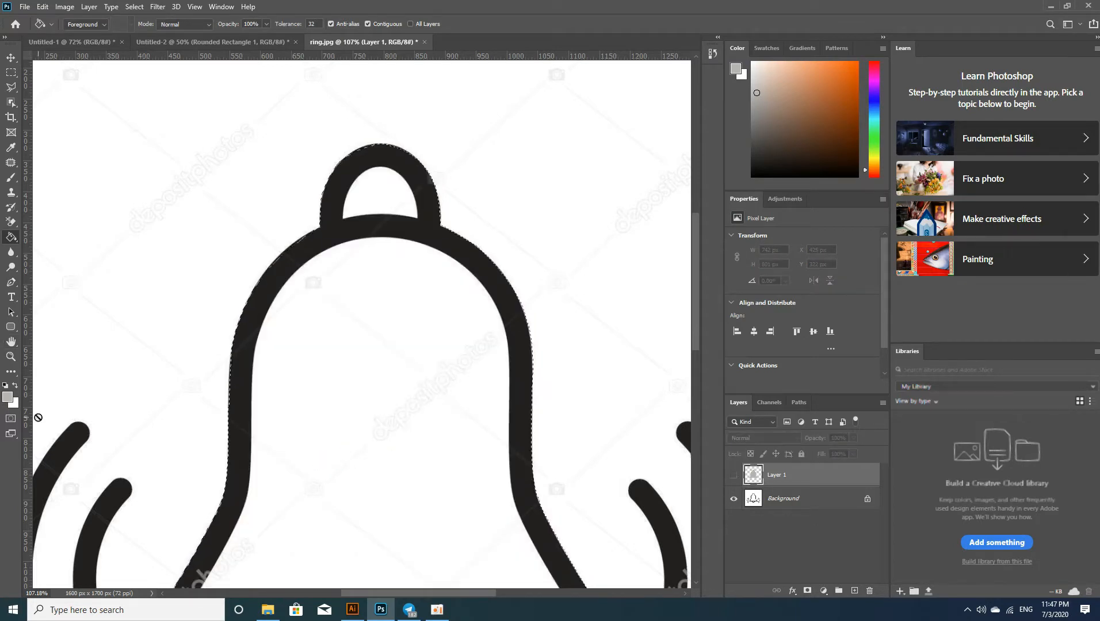
pyautogui.click(12, 283)
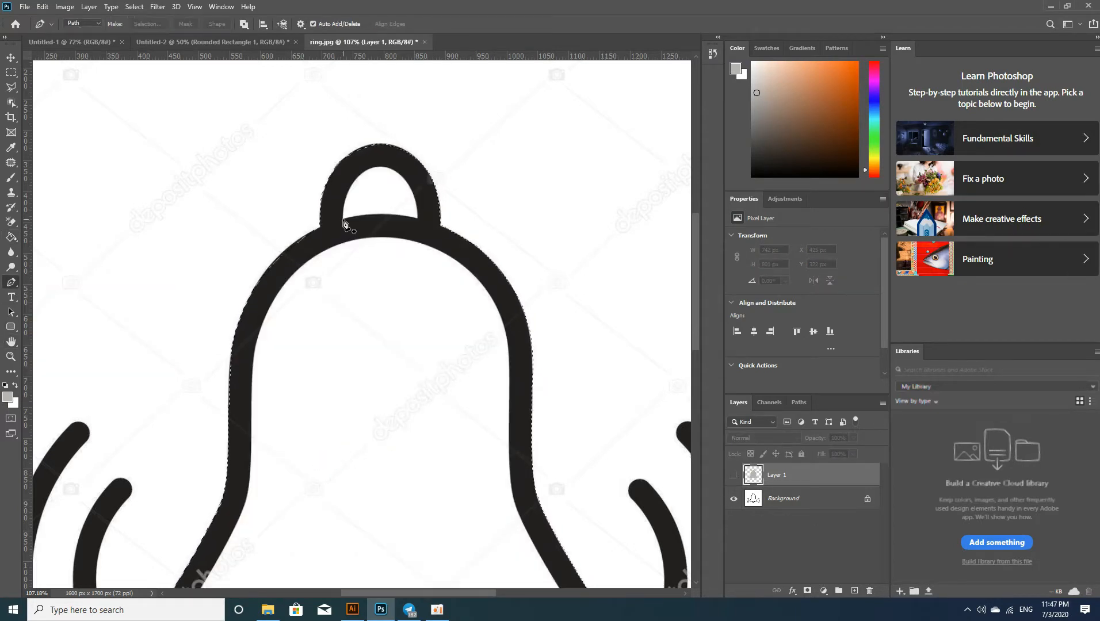
pyautogui.click(343, 219)
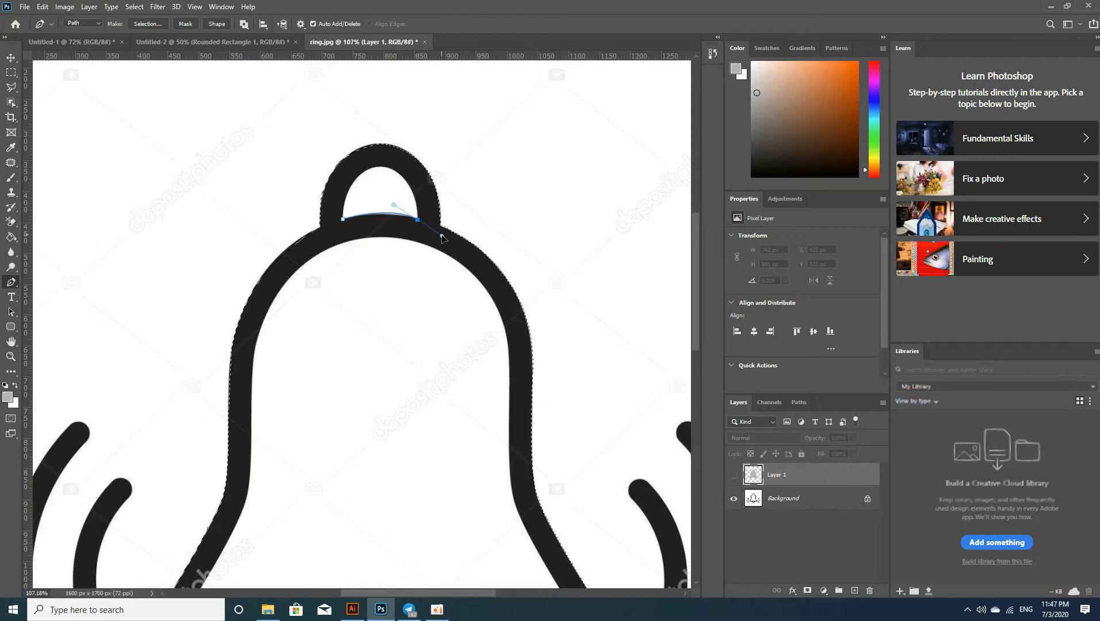
pyautogui.moveTo(452, 233); pyautogui.dragTo(451, 233)
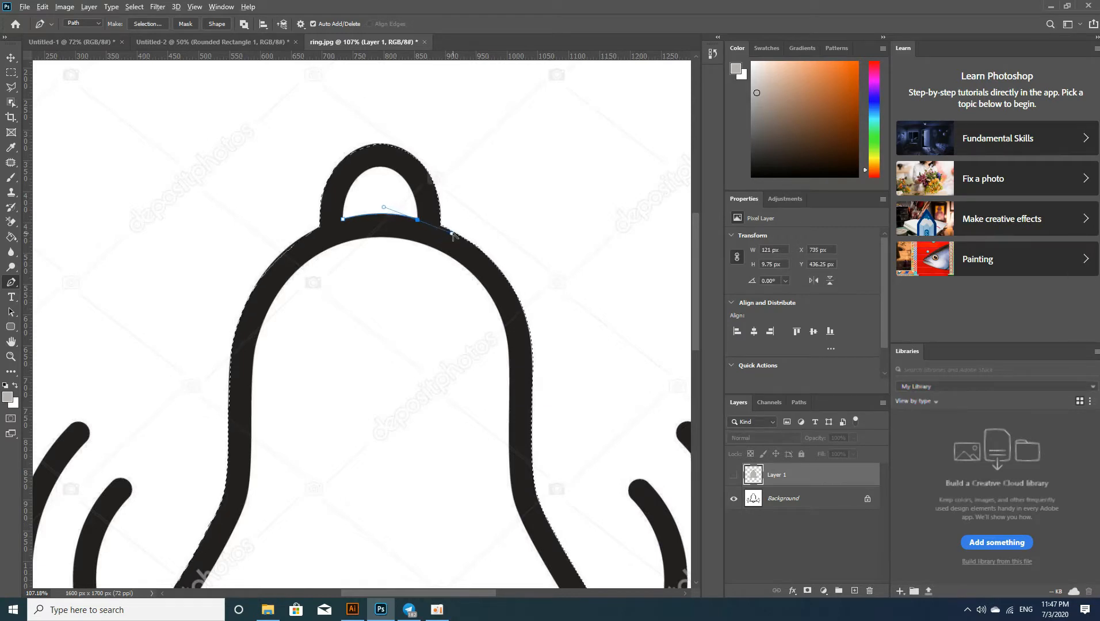
pyautogui.click(396, 172)
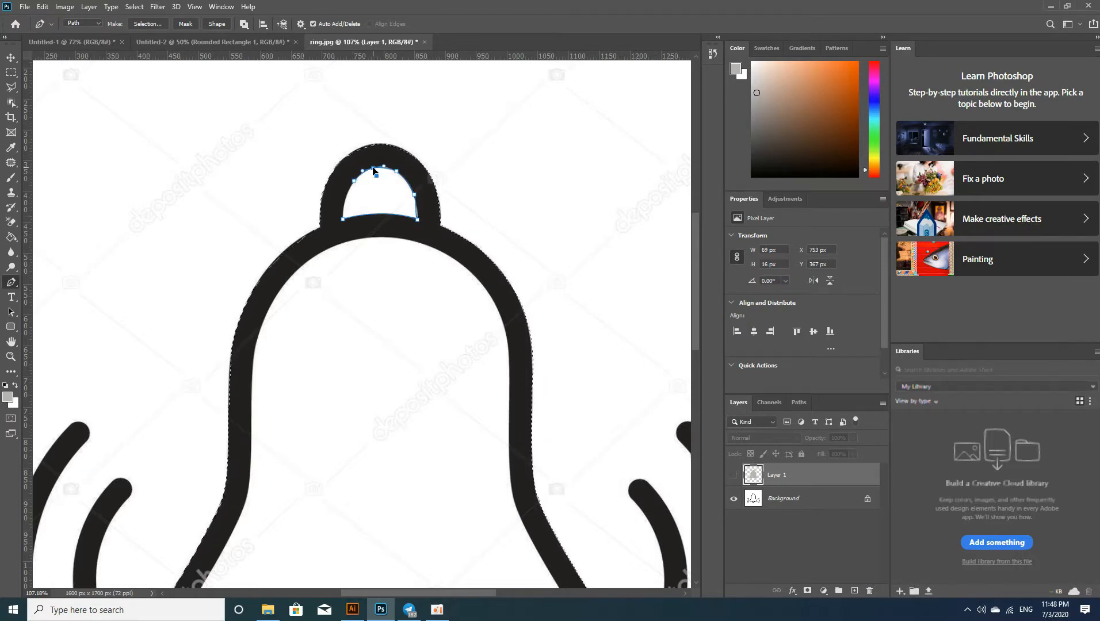
pyautogui.click(347, 203)
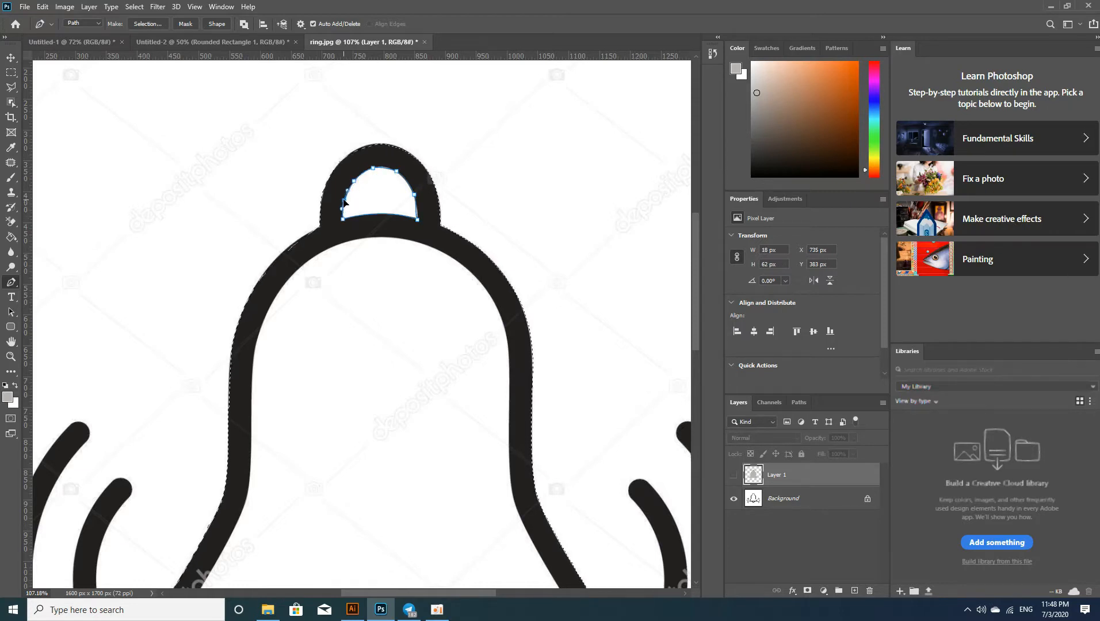
# - Cut the traced loop opening out of the grey bell on Layer 1, then deselect and hide the Background layer
pyautogui.hotkey('ctrl', 'Return')
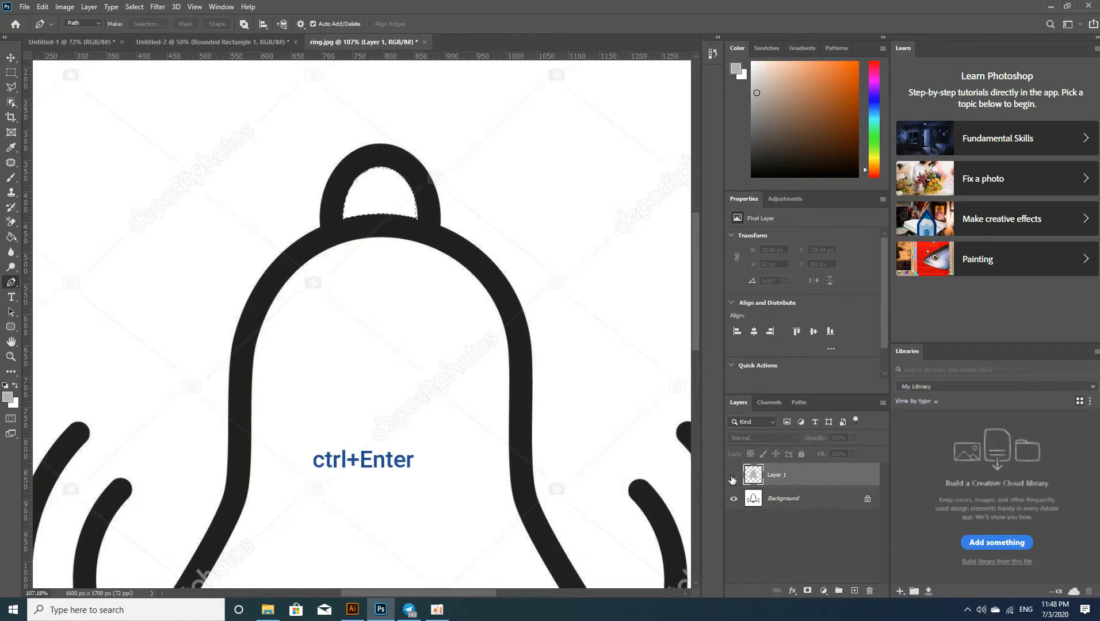
pyautogui.hotkey('alt', 'BackSpace')
pyautogui.press('Delete')
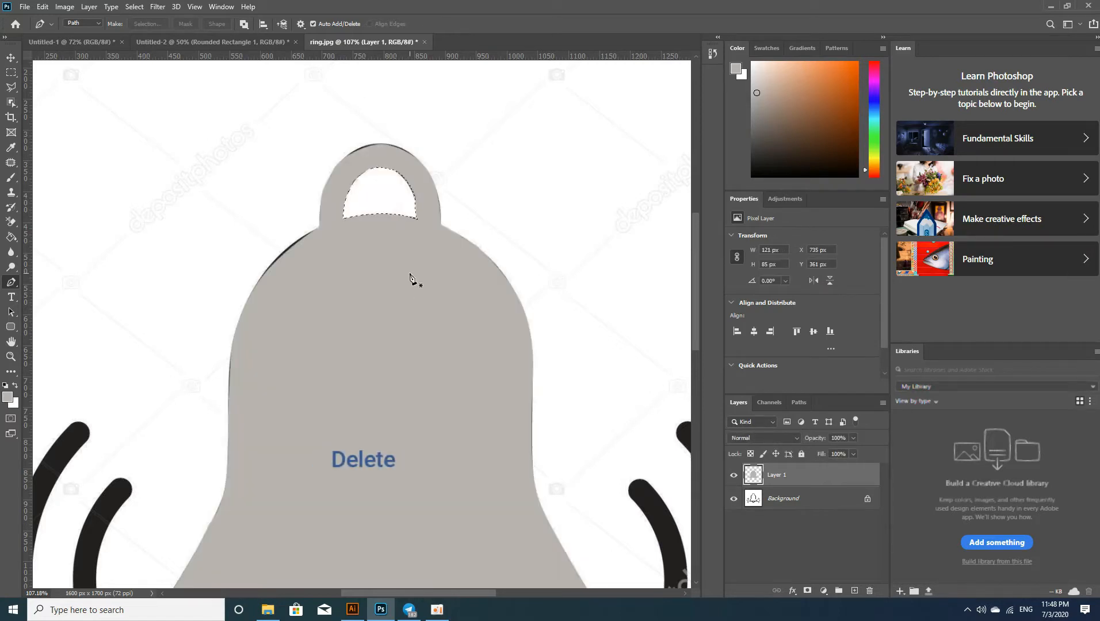
pyautogui.click(734, 498)
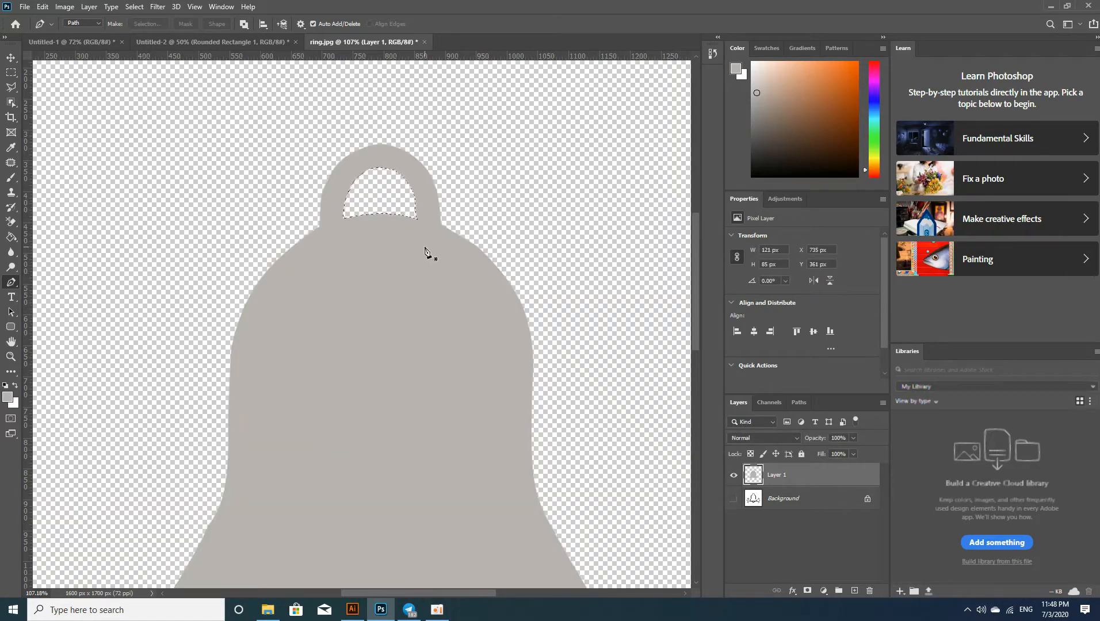
pyautogui.hotkey('ctrl', 'd')
pyautogui.scroll(-4, 319, 147)
pyautogui.scroll(3, 270, 374)
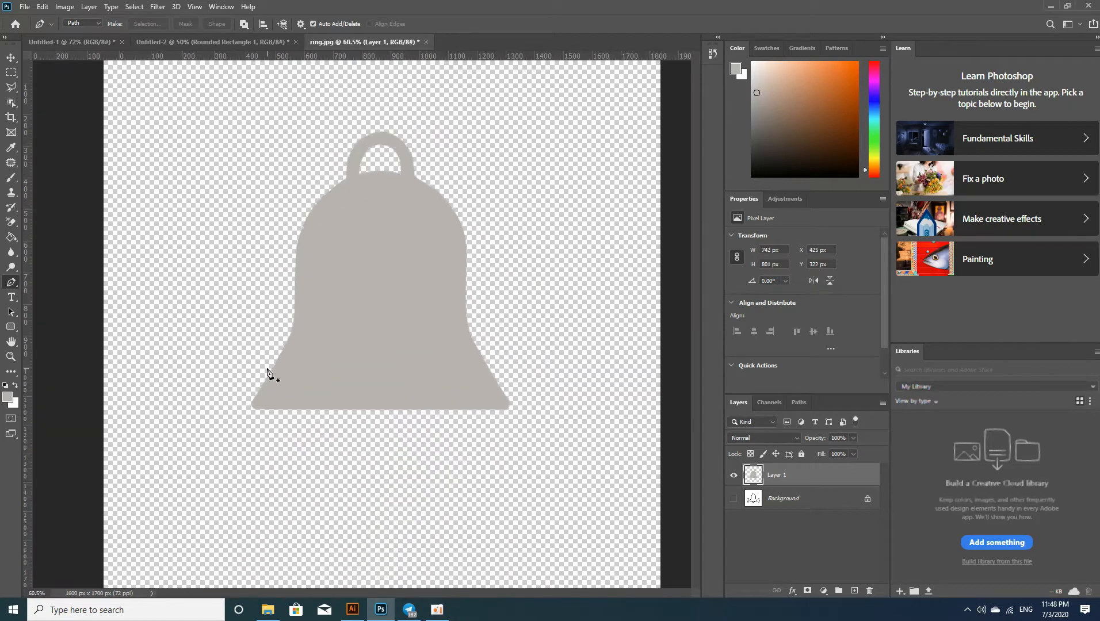
pyautogui.scroll(-1, 550, 352)
pyautogui.scroll(1, 344, 342)
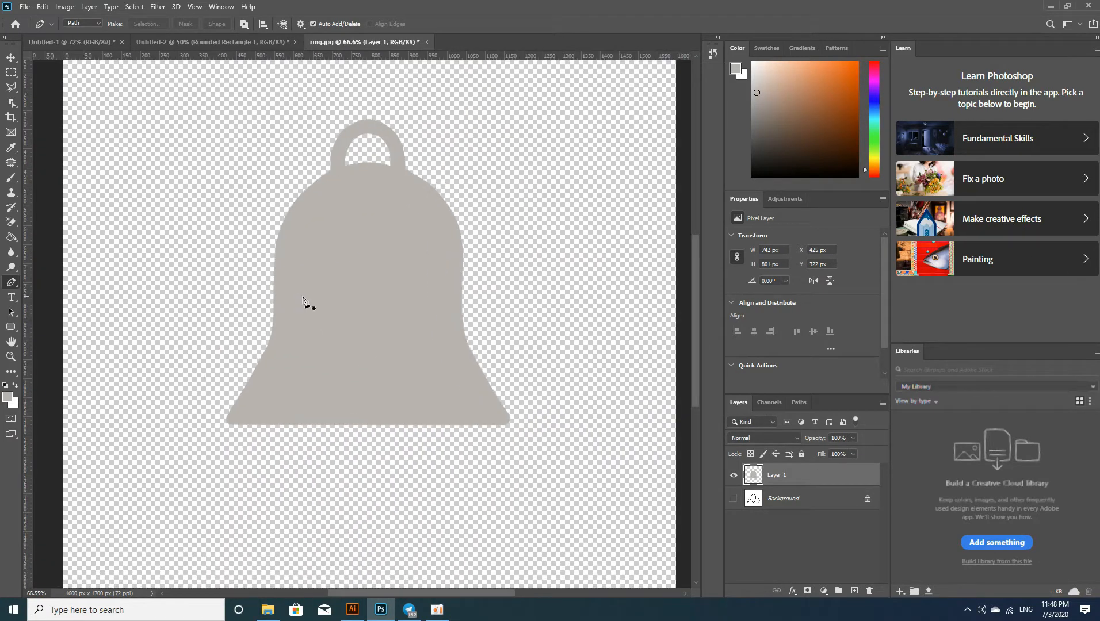
# - Apply a 6 px inside Stroke in medium grey to the bell layer
pyautogui.click(92, 8)
pyautogui.moveTo(110, 150)
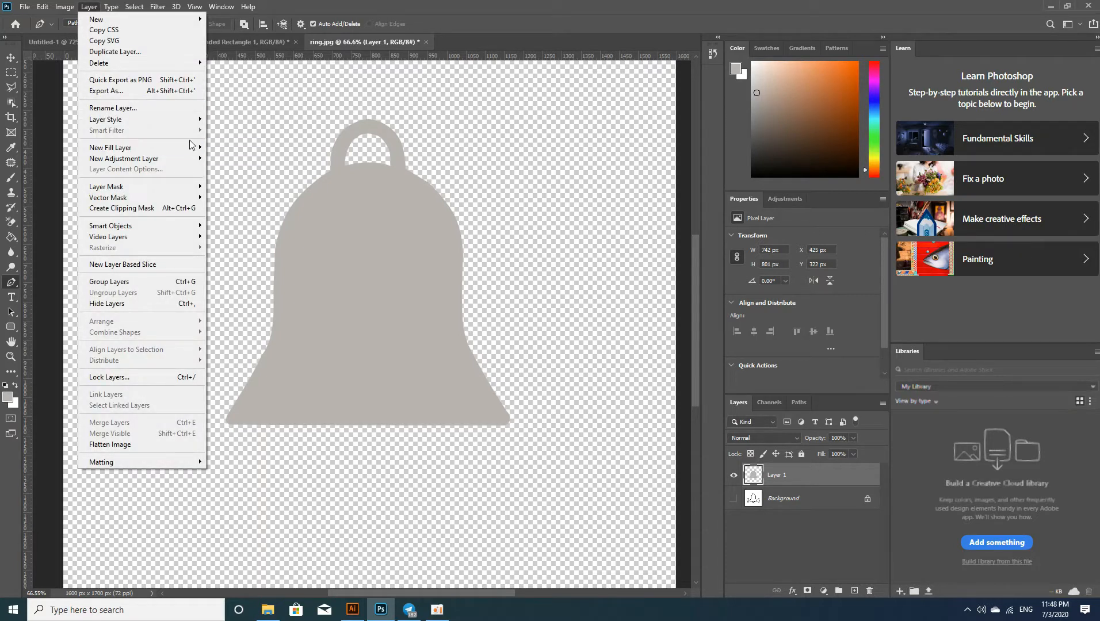
pyautogui.moveTo(165, 122)
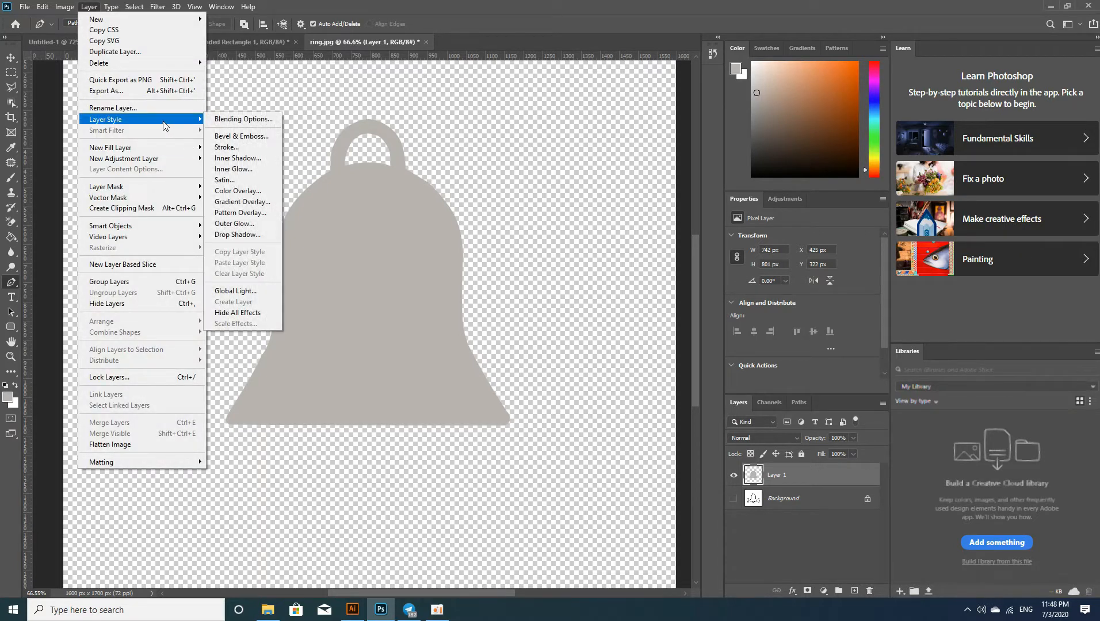
pyautogui.click(228, 147)
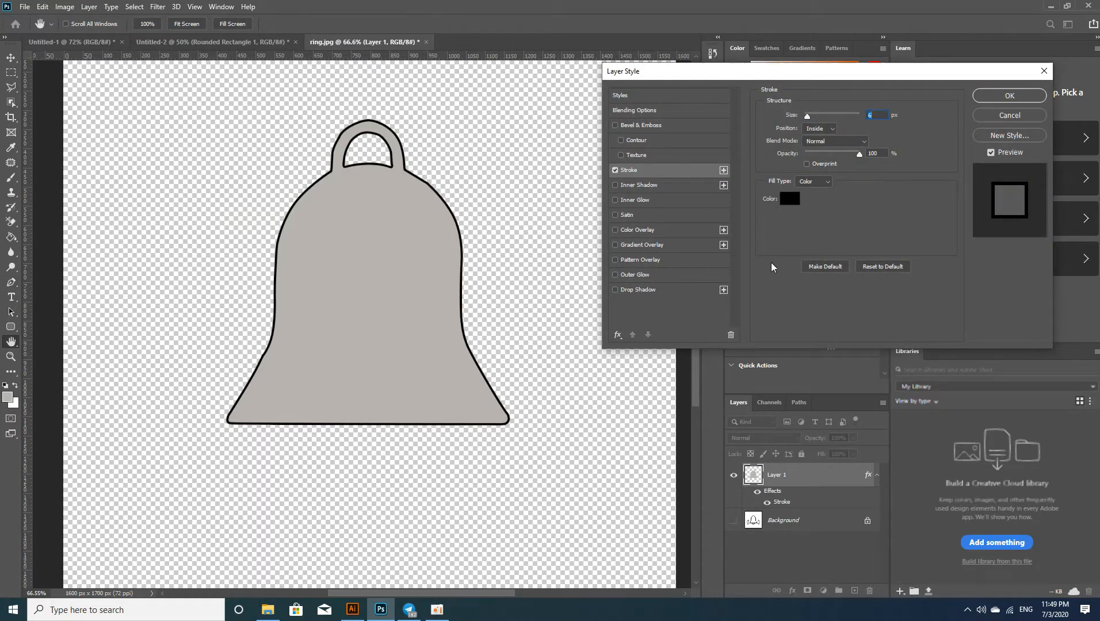
pyautogui.click(788, 200)
pyautogui.click(719, 260)
pyautogui.moveTo(650, 230)
pyautogui.mouseDown()
pyautogui.moveTo(682, 204)
pyautogui.moveTo(616, 175)
pyautogui.moveTo(592, 245)
pyautogui.moveTo(587, 200)
pyautogui.mouseUp()
pyautogui.click(857, 126)
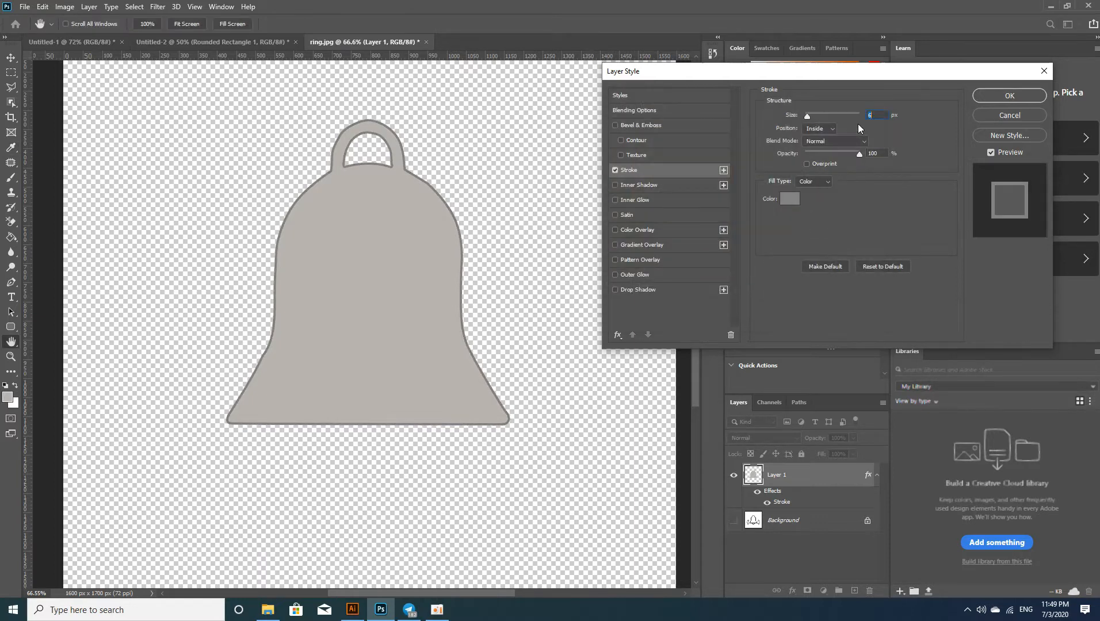
pyautogui.click(1009, 96)
# - Show the Background layer and draw an elliptical selection about 190 × 206 px over the bell's clapper
pyautogui.click(753, 524)
pyautogui.click(733, 520)
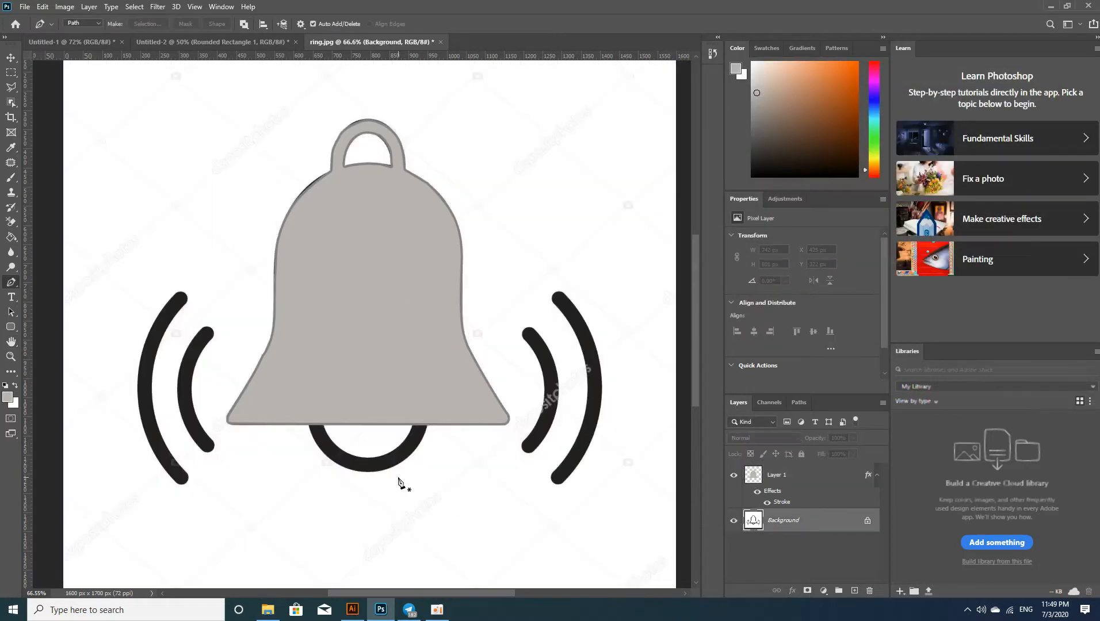
pyautogui.click(11, 72)
pyautogui.click(63, 84)
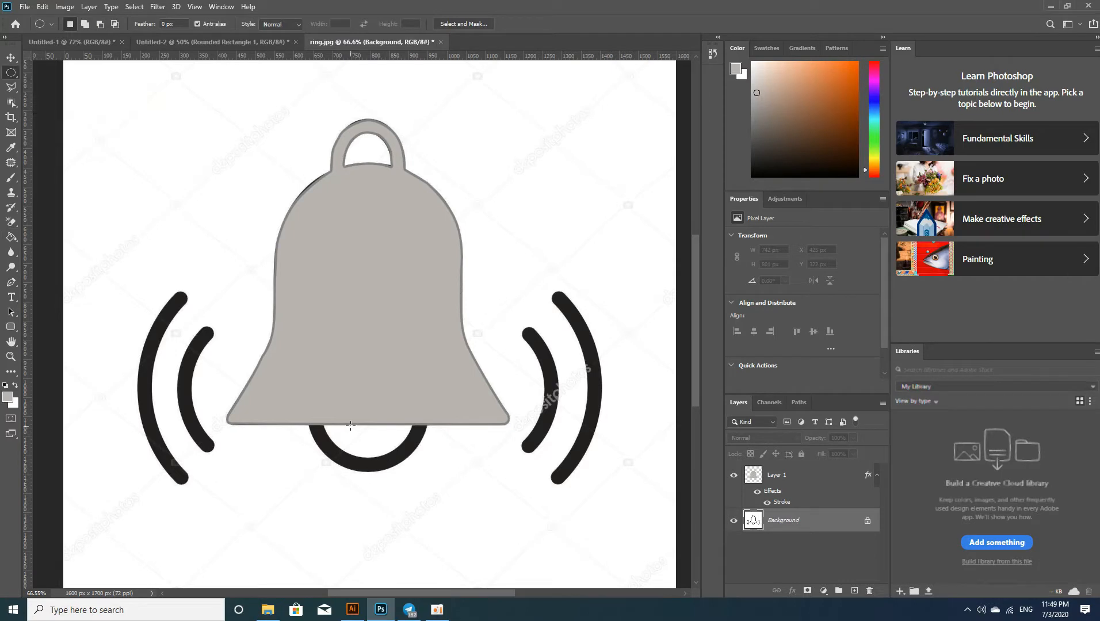
pyautogui.moveTo(355, 425); pyautogui.dragTo(397, 467)
pyautogui.moveTo(358, 429); pyautogui.dragTo(393, 463)
# - Fill the clapper ellipse with dark grey on a new layer beneath the bell, and deselect it
pyautogui.click(853, 591)
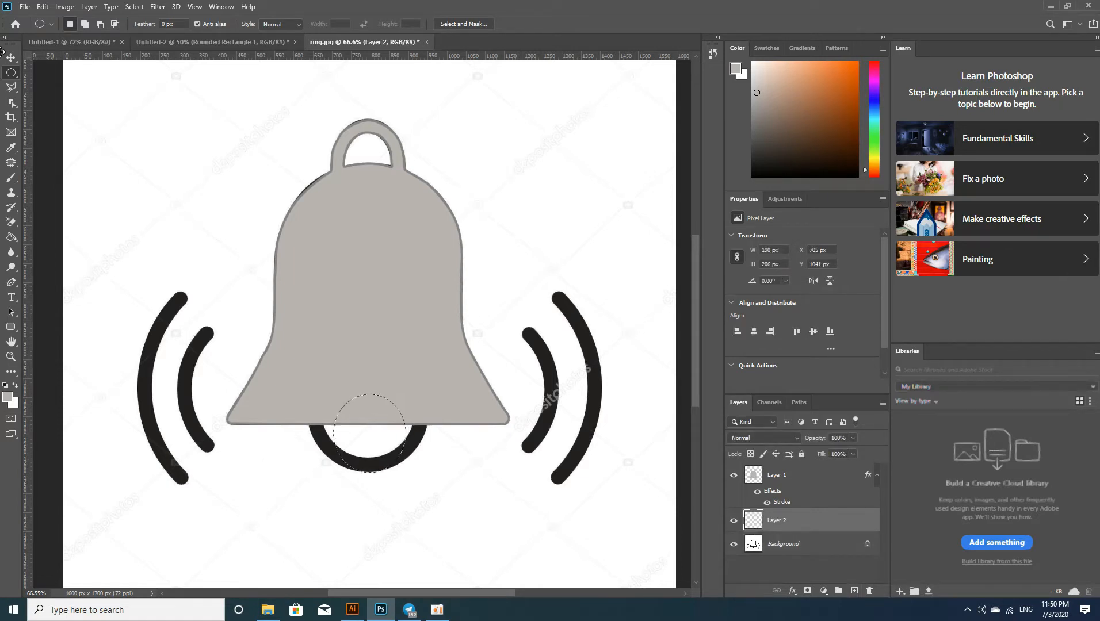
pyautogui.click(8, 397)
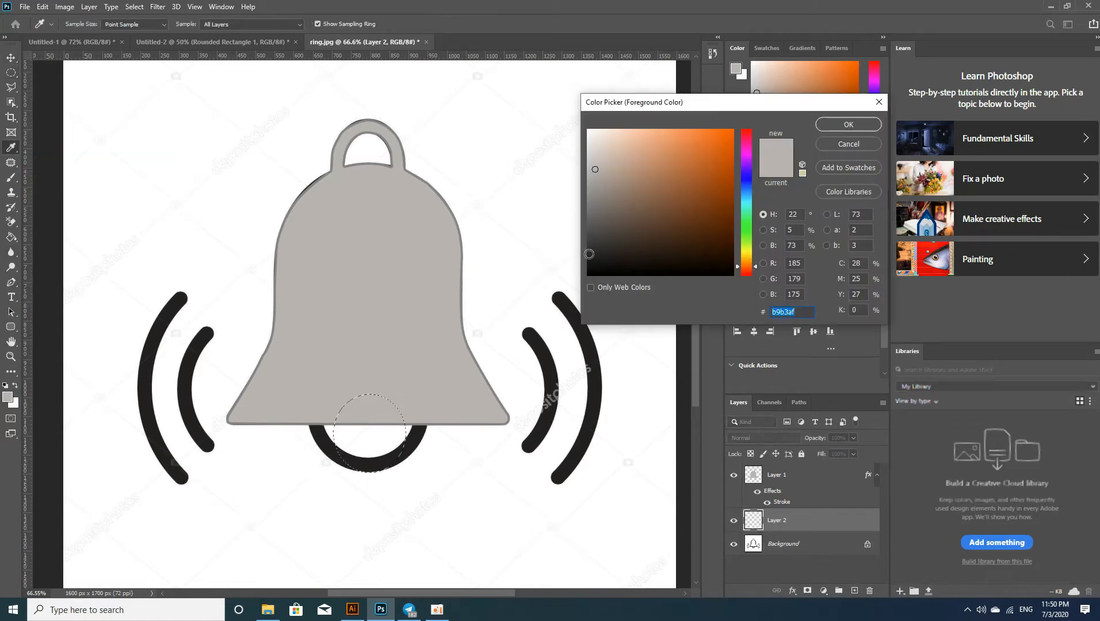
pyautogui.click(589, 254)
pyautogui.press('Return')
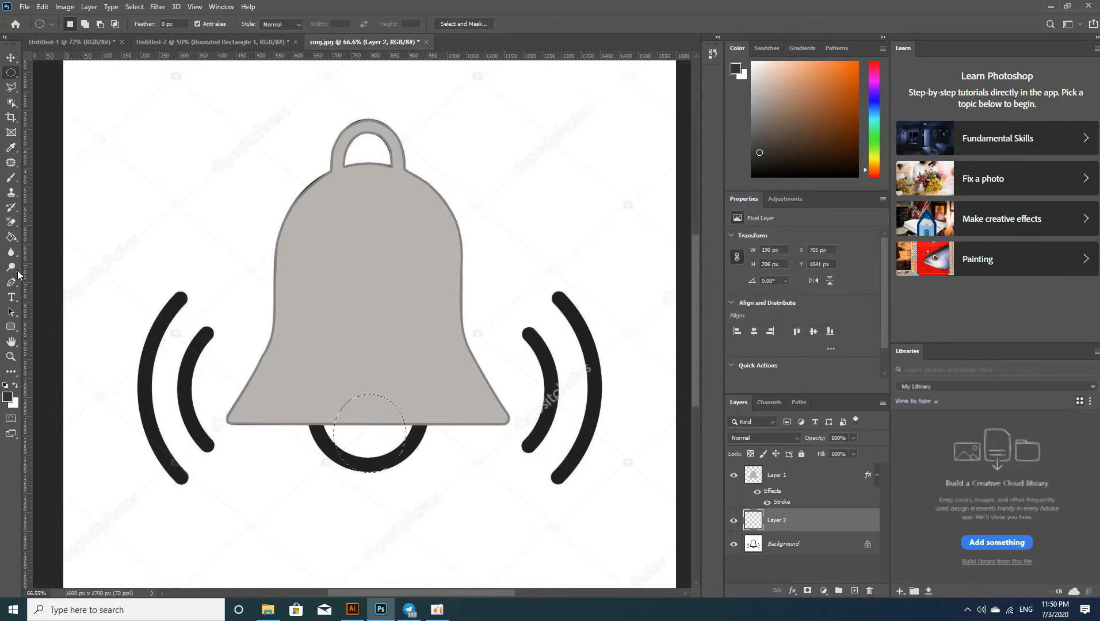
pyautogui.click(11, 236)
pyautogui.click(373, 408)
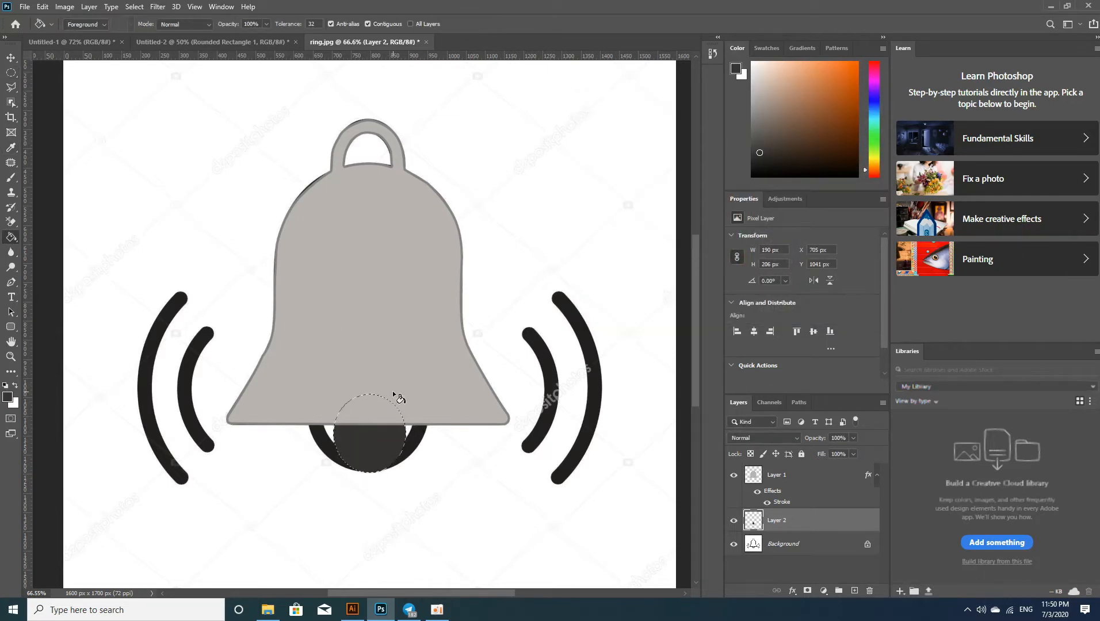
pyautogui.hotkey('ctrl', 'd')
# - Hide the Background layer and nudge the dark clapper up by 20 px beneath the bell
pyautogui.click(733, 545)
pyautogui.click(11, 58)
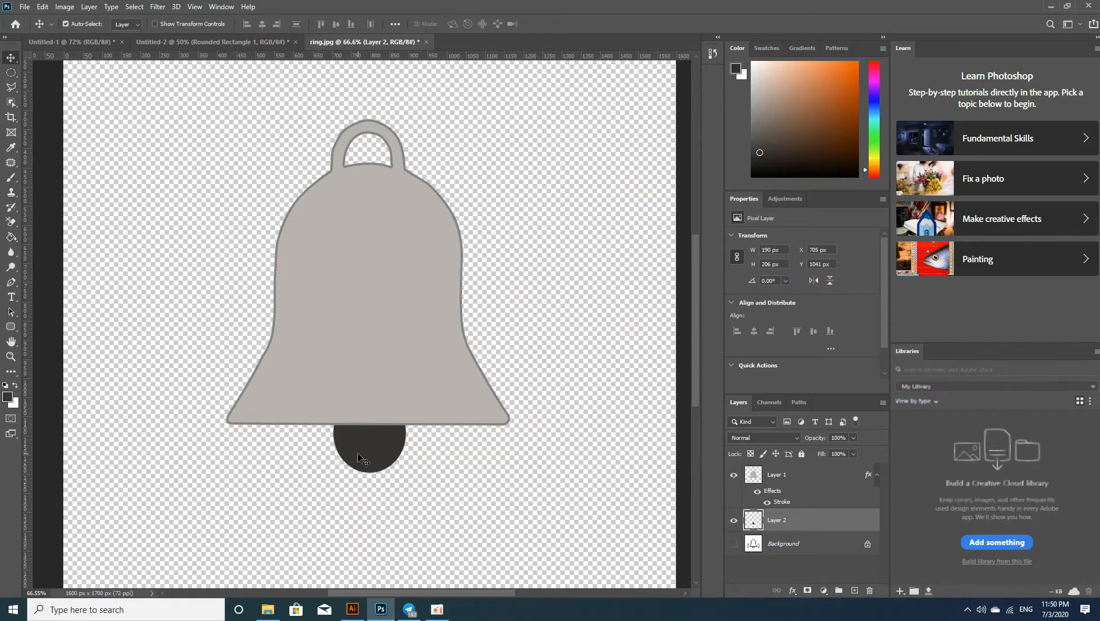
pyautogui.press('Up')
pyautogui.press('Up')
pyautogui.press('Up')
pyautogui.press('Up')
pyautogui.press('Up')
pyautogui.press('Up')
pyautogui.press('Up')
pyautogui.press('Up')
pyautogui.press('Up')
pyautogui.press('Up')
pyautogui.press('Up')
pyautogui.press('Up')
pyautogui.press('Up')
pyautogui.press('Up')
pyautogui.press('Up')
pyautogui.press('Up')
pyautogui.press('Up')
pyautogui.press('Up')
pyautogui.press('Up')
pyautogui.press('Up')
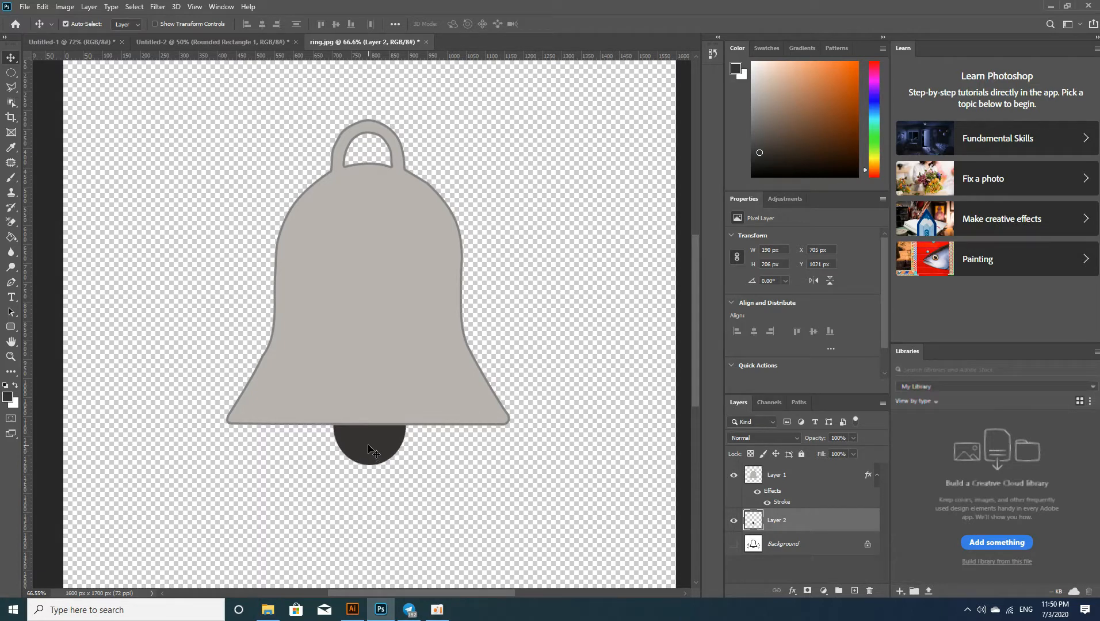
# - Apply a 6 px inside Stroke in dark grey to the clapper layer
pyautogui.click(89, 6)
pyautogui.moveTo(144, 119)
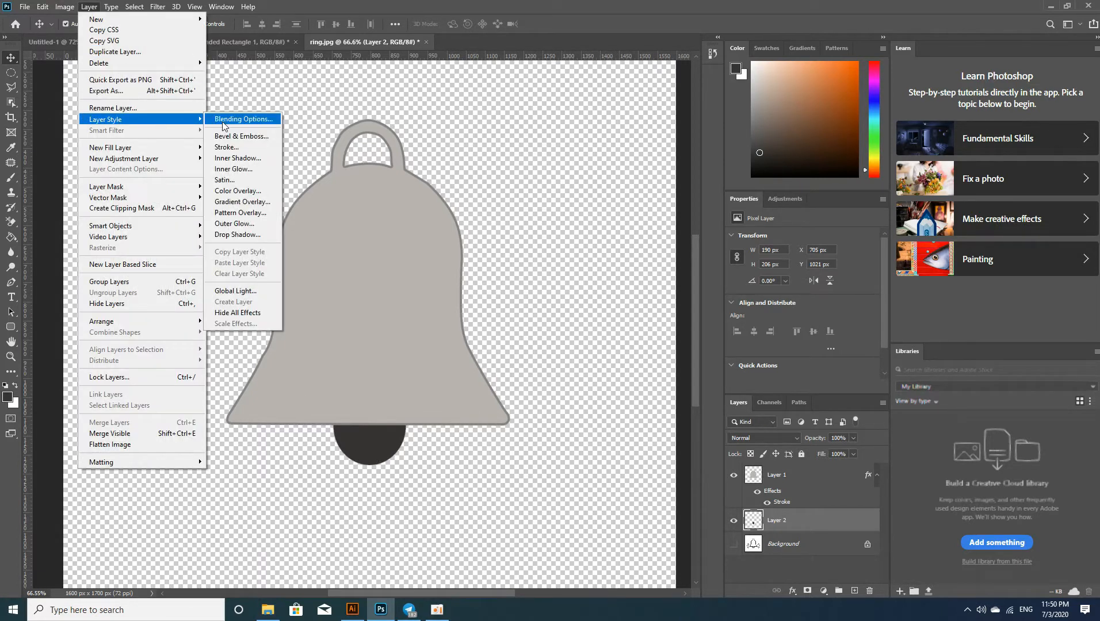
pyautogui.click(226, 148)
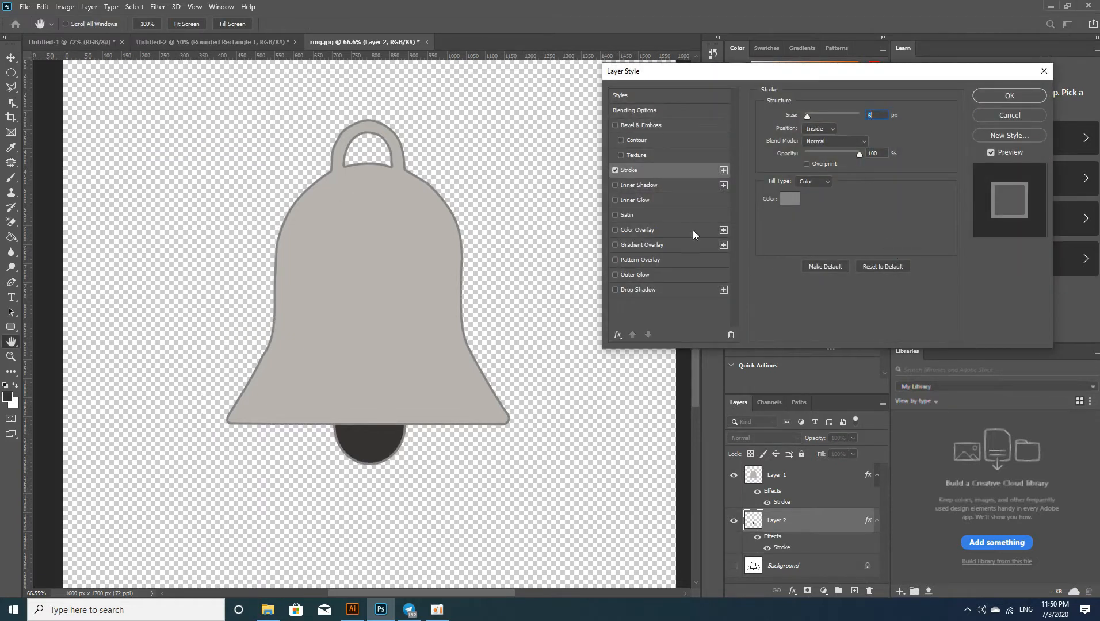
pyautogui.click(789, 198)
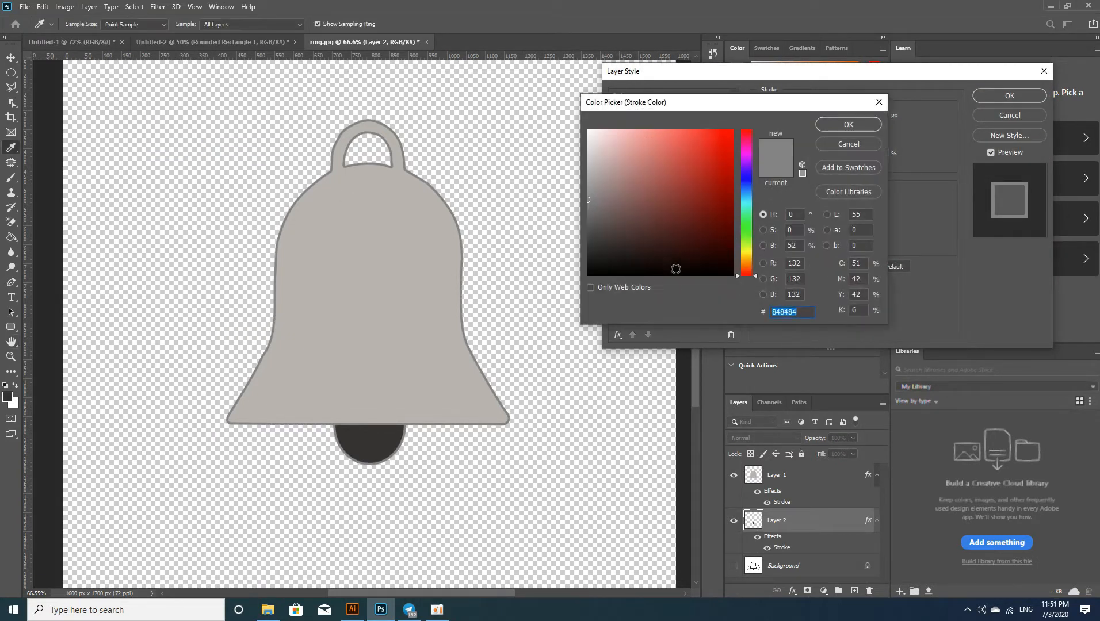
pyautogui.moveTo(591, 258); pyautogui.dragTo(597, 237)
pyautogui.click(864, 127)
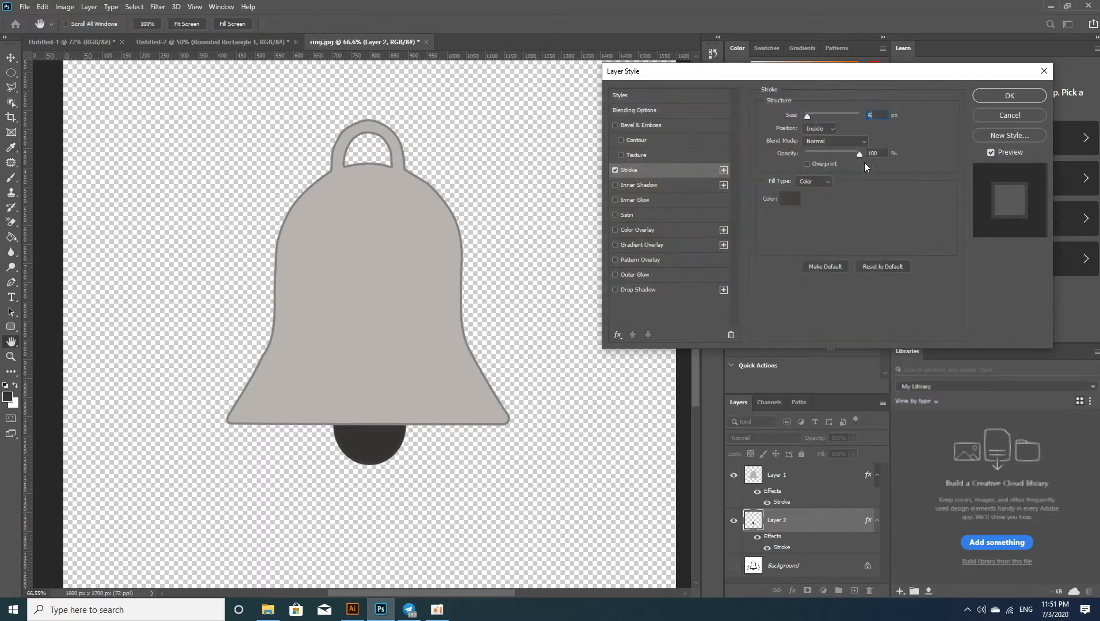
pyautogui.click(1012, 98)
pyautogui.scroll(3, 354, 327)
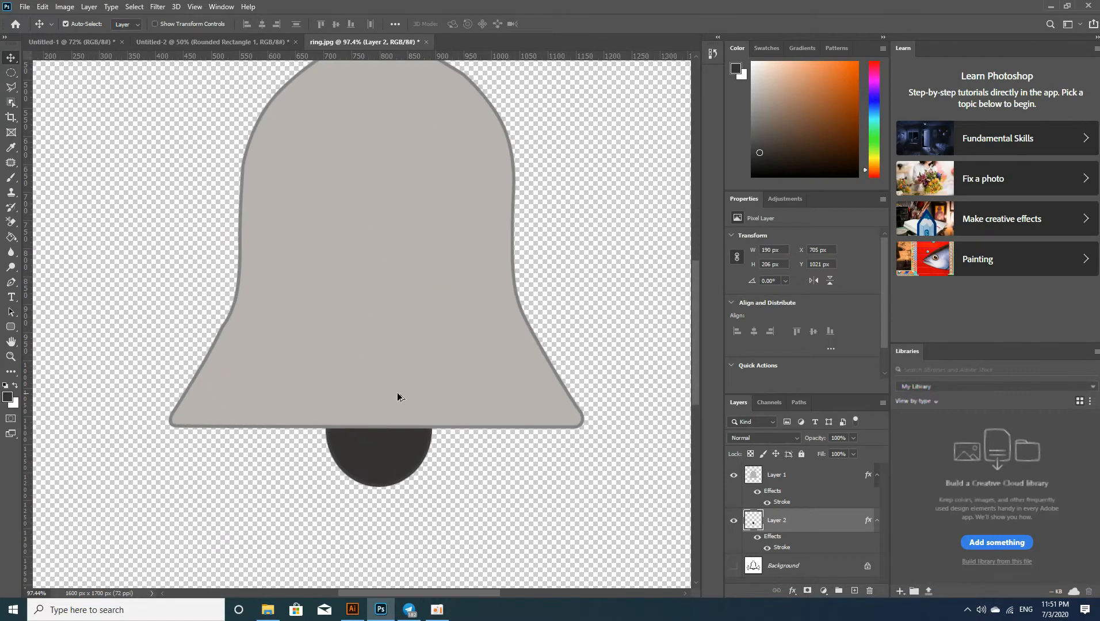
pyautogui.scroll(-4, 397, 393)
# - Show the Background layer and draw a Pen tool shape line about 304 px tall, with a midpoint anchor, joining the left inner sound-wave arc's ends
pyautogui.click(734, 566)
pyautogui.click(242, 350)
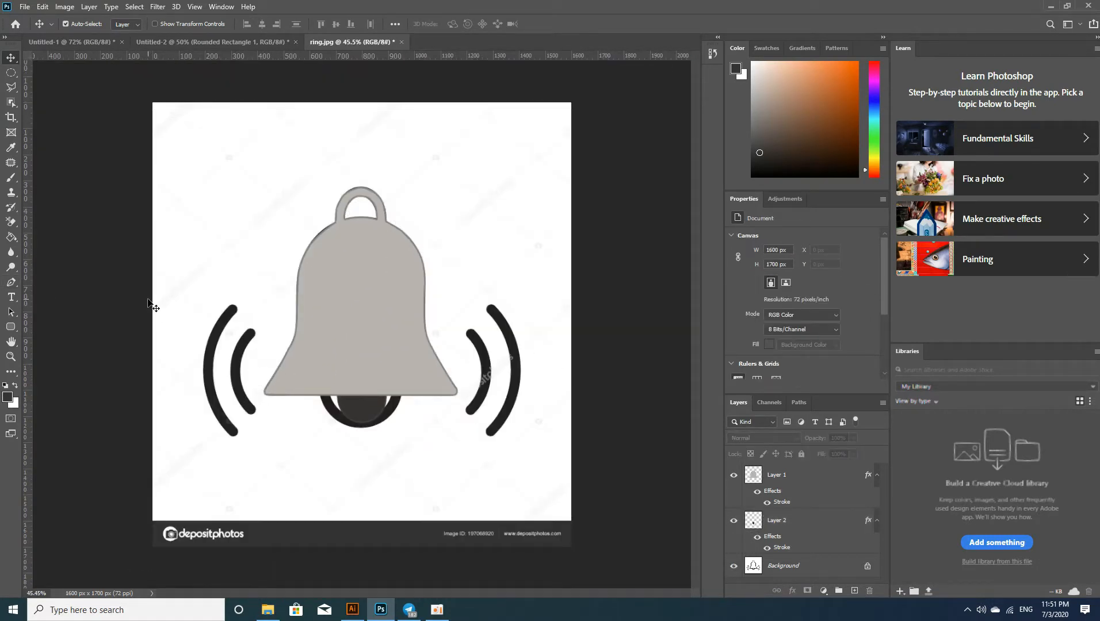
pyautogui.click(11, 284)
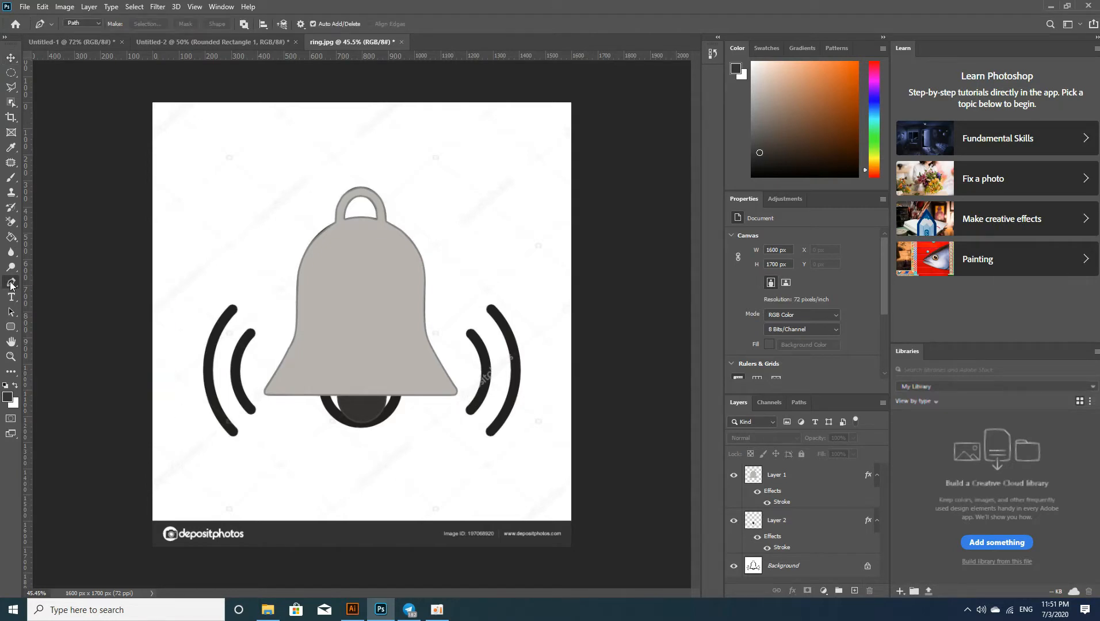
pyautogui.click(101, 25)
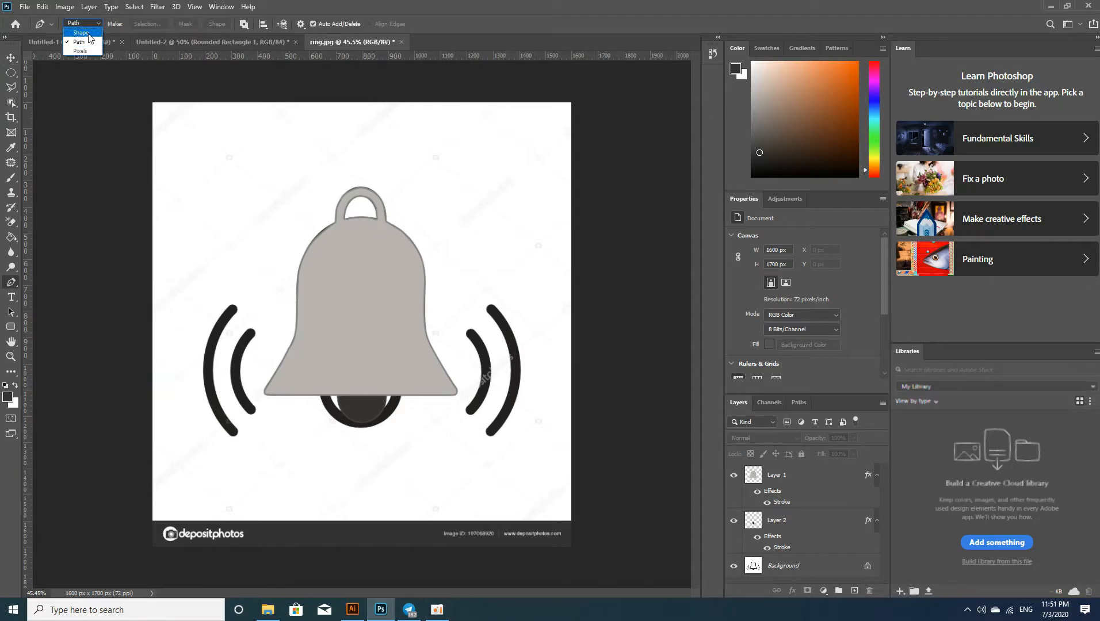
pyautogui.click(81, 25)
pyautogui.click(254, 332)
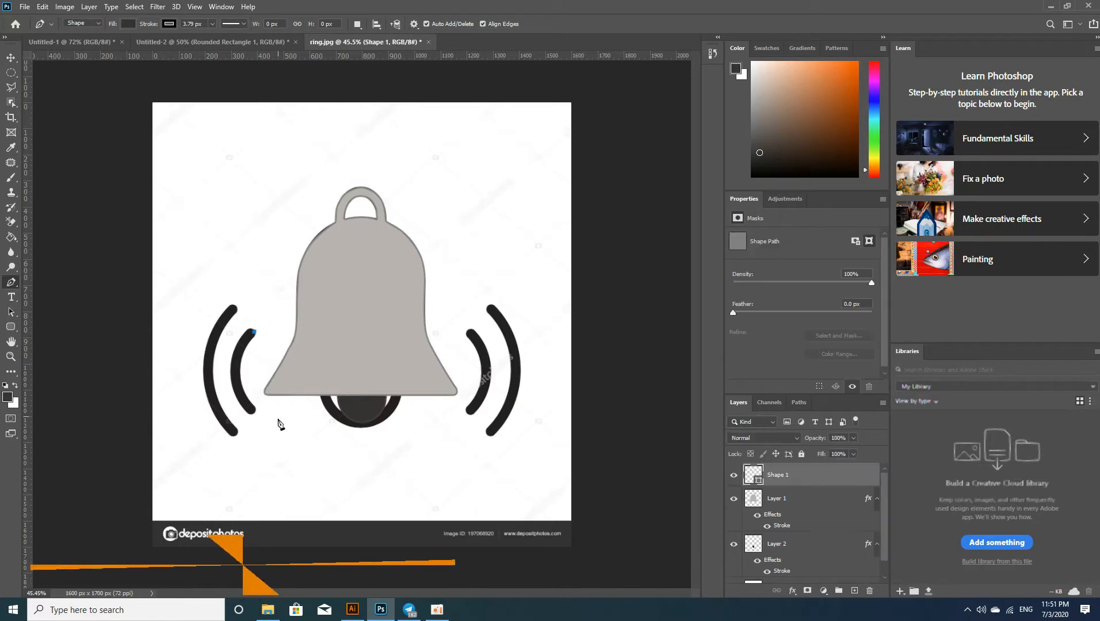
pyautogui.click(254, 411)
pyautogui.click(254, 376)
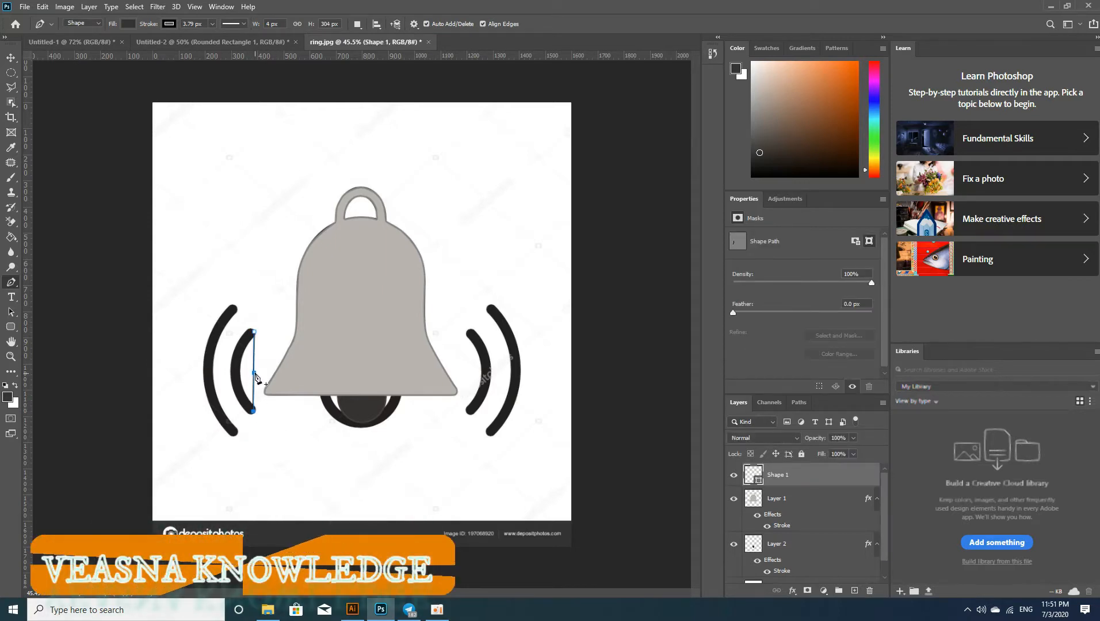
# - Bend the line's midpoint outward along the sound-wave arc to a width of about 77 px, and set the shape's fill to none
pyautogui.moveTo(253, 376); pyautogui.dragTo(232, 368)
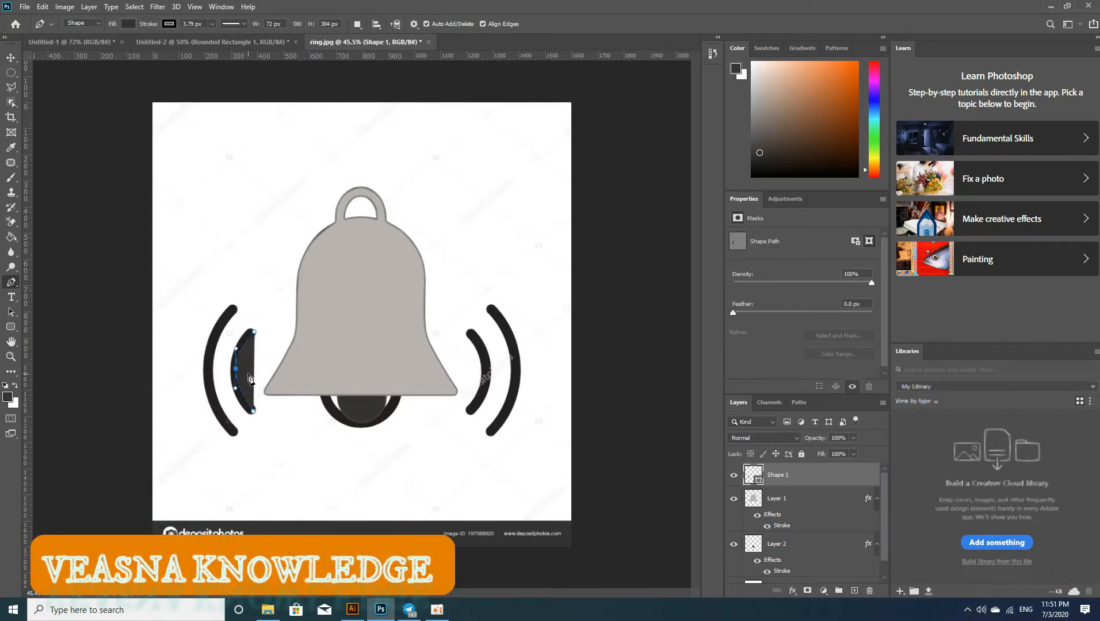
pyautogui.hotkey('ctrl', 'z')
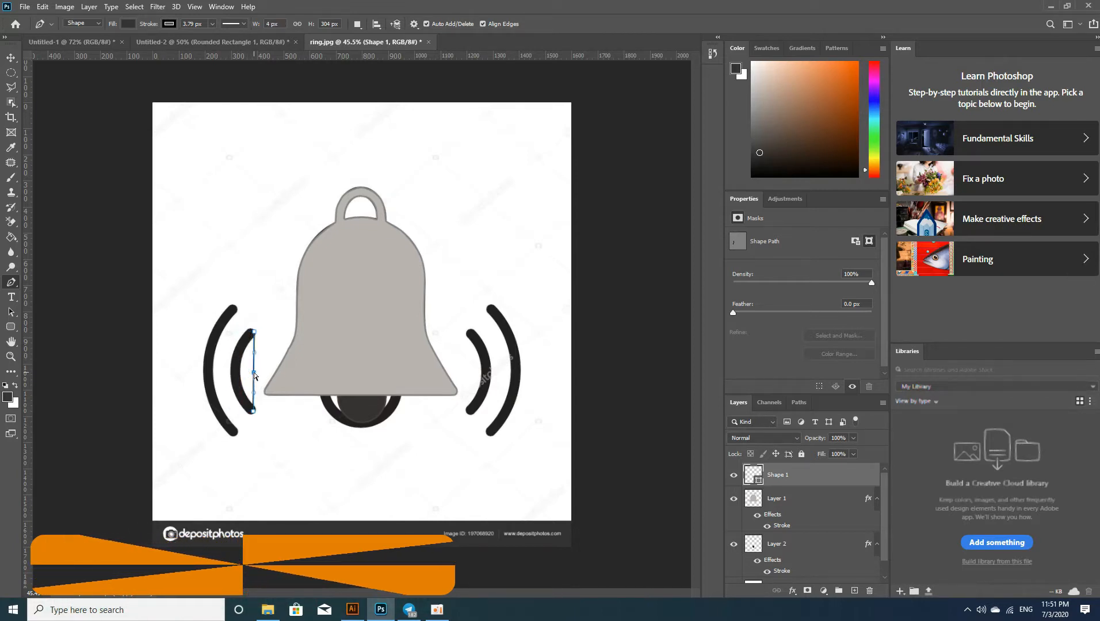
pyautogui.moveTo(248, 373); pyautogui.dragTo(235, 368)
pyautogui.click(127, 24)
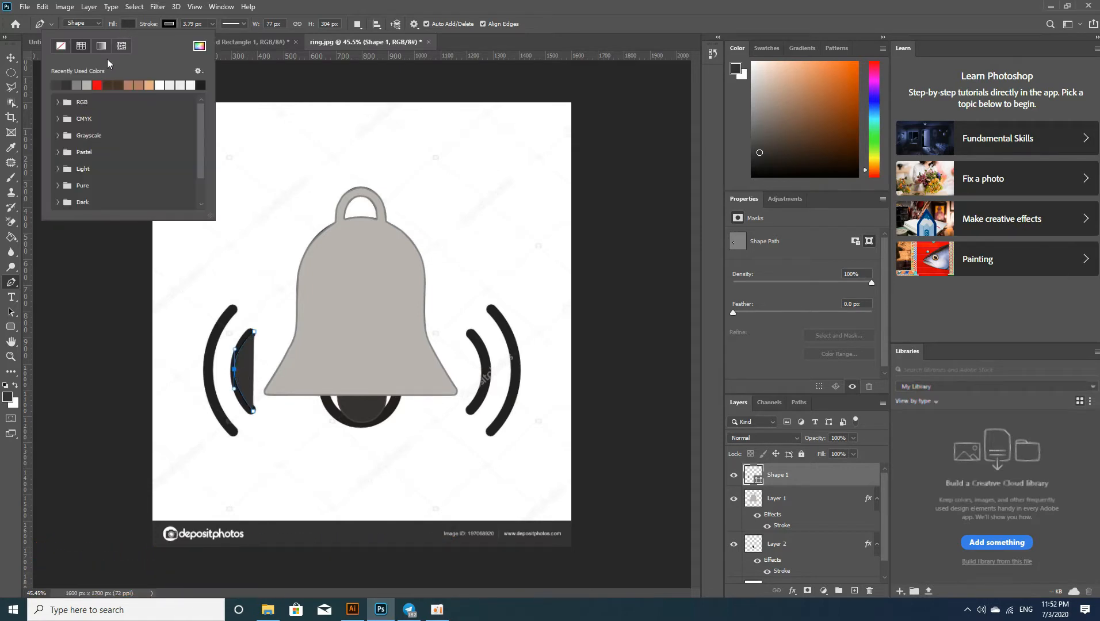
pyautogui.click(61, 46)
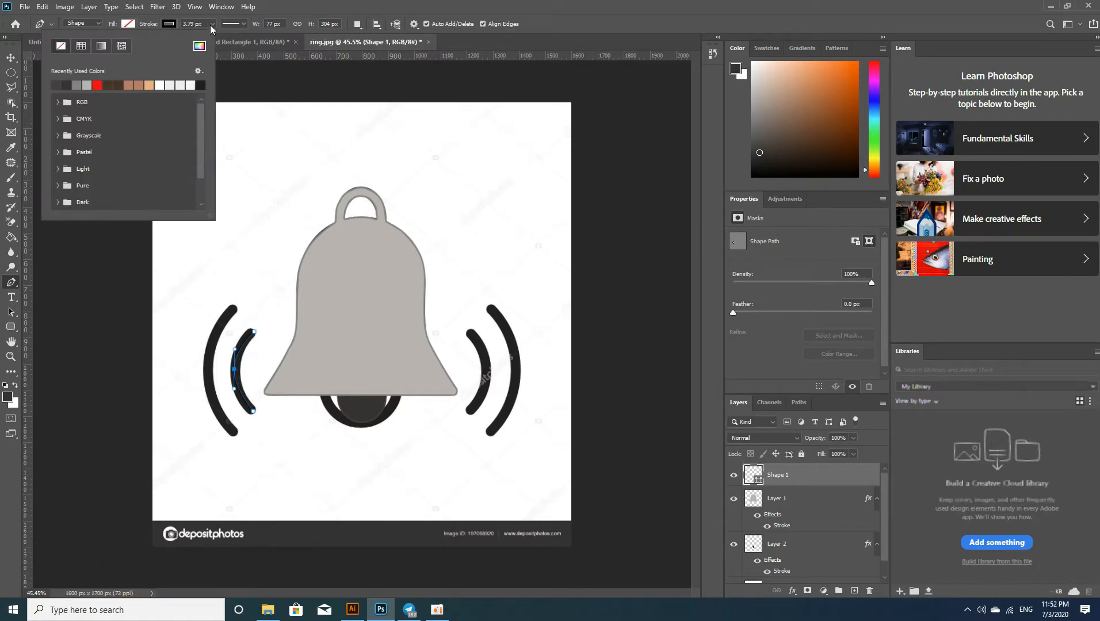
# - Hide the clapper and Background layers and set the arc's stroke width to 55.38 px
pyautogui.click(734, 543)
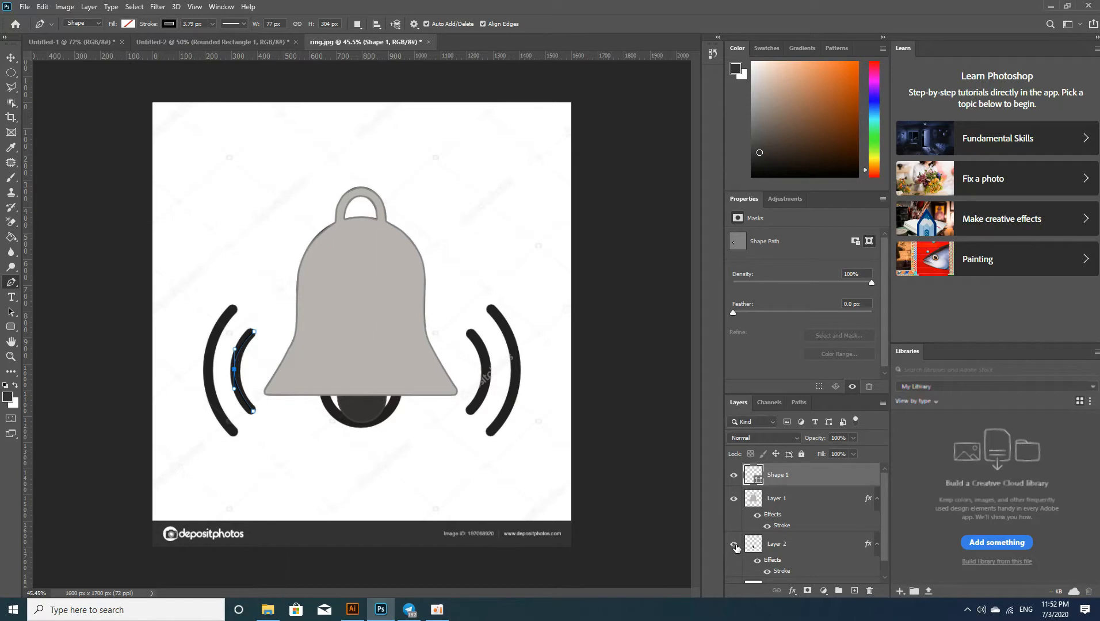
pyautogui.click(733, 544)
pyautogui.scroll(-1, 806, 541)
pyautogui.click(733, 572)
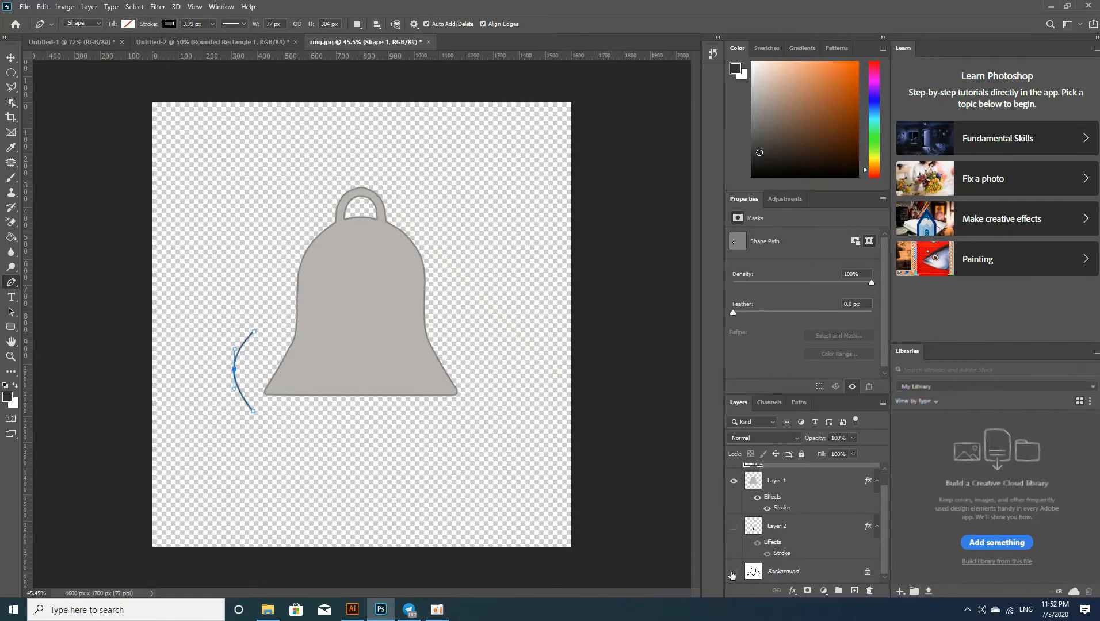
pyautogui.click(213, 23)
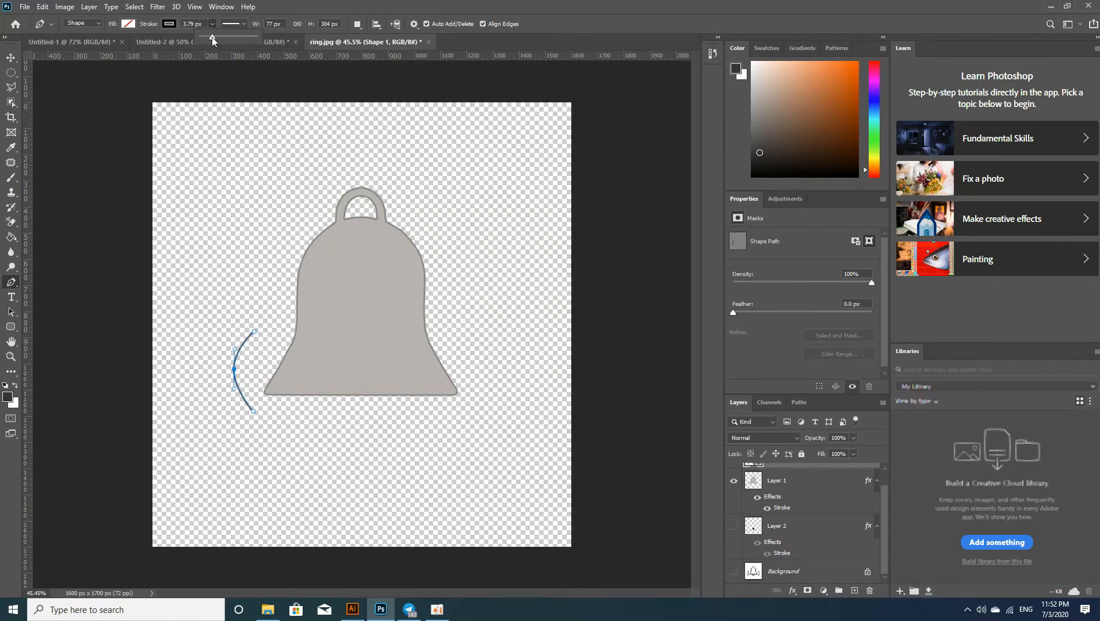
pyautogui.moveTo(221, 40); pyautogui.dragTo(242, 47)
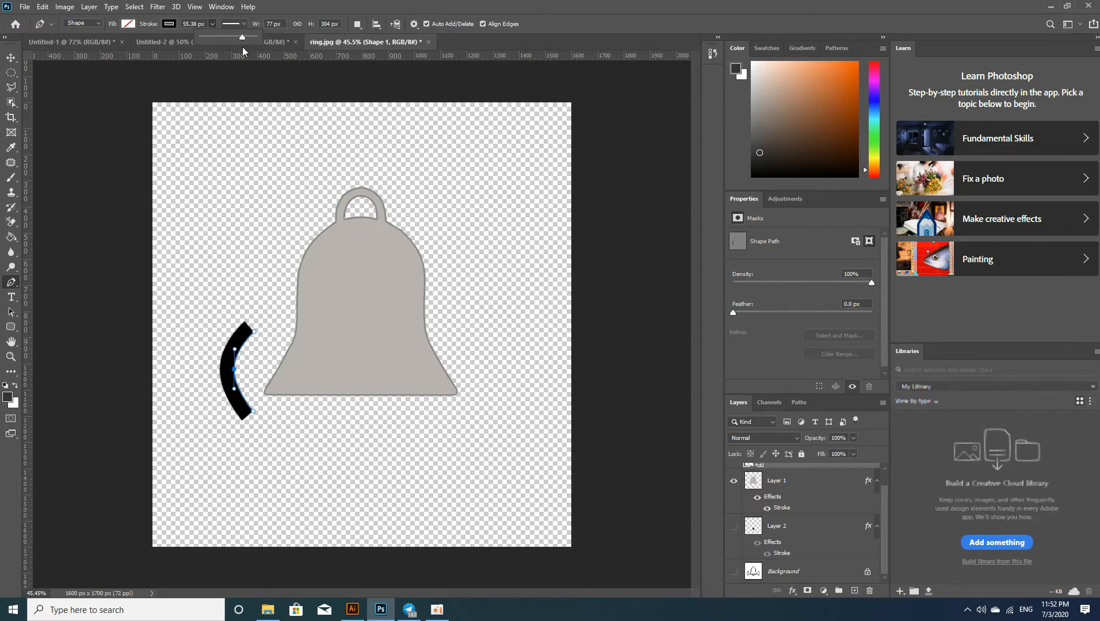
pyautogui.click(248, 341)
# - Duplicate the arc to its left and scale the copy to about 162.6%
pyautogui.press('v')
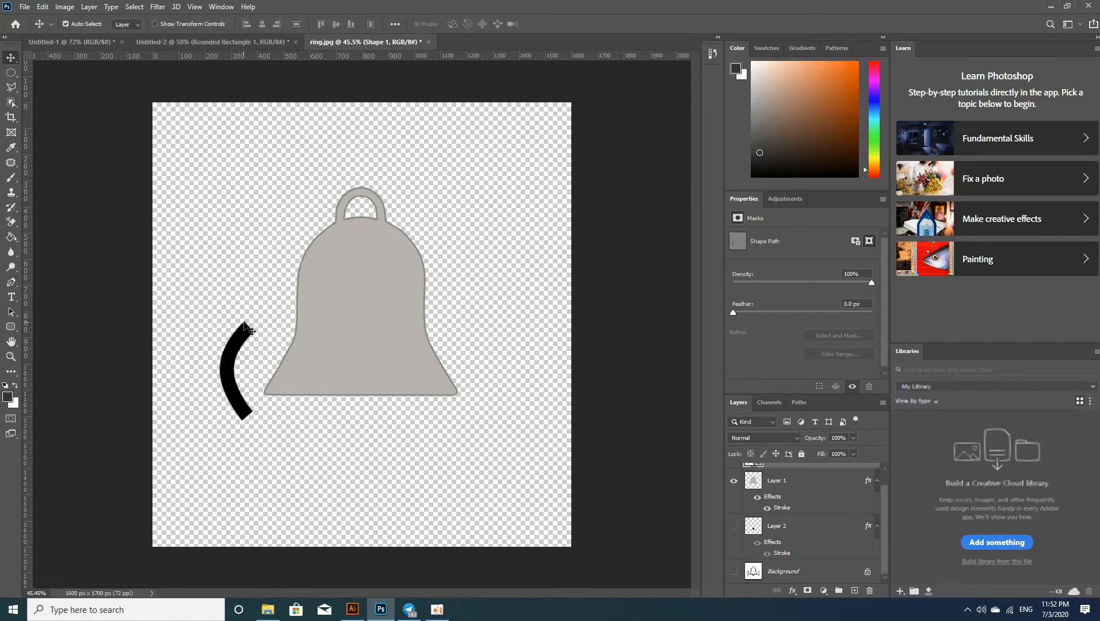
pyautogui.moveTo(236, 353); pyautogui.dragTo(183, 352)
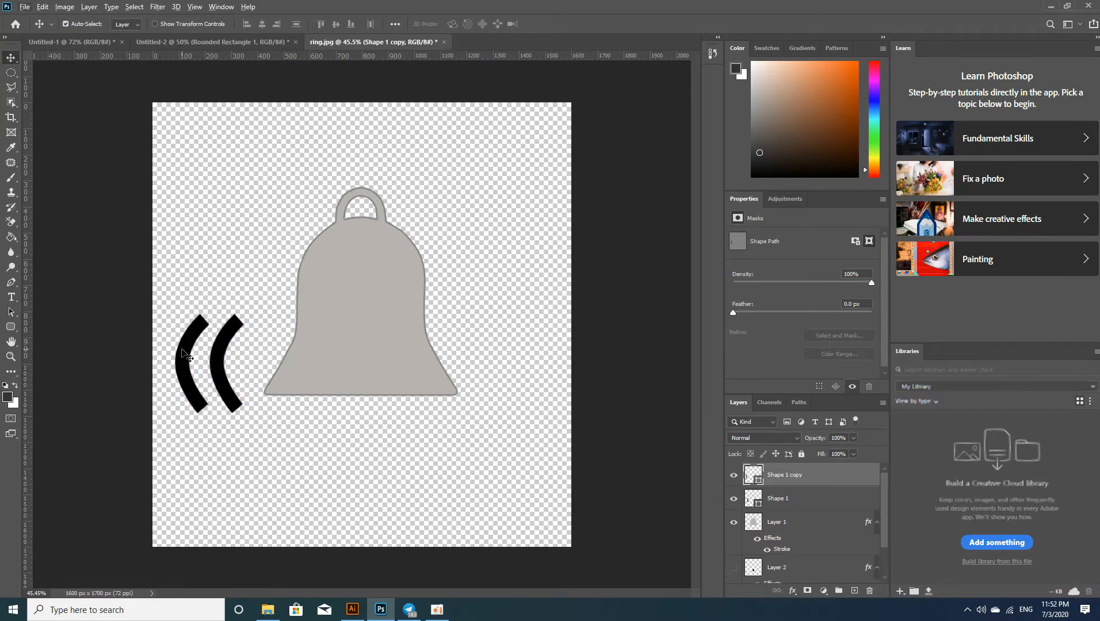
pyautogui.hotkey('ctrl', 't')
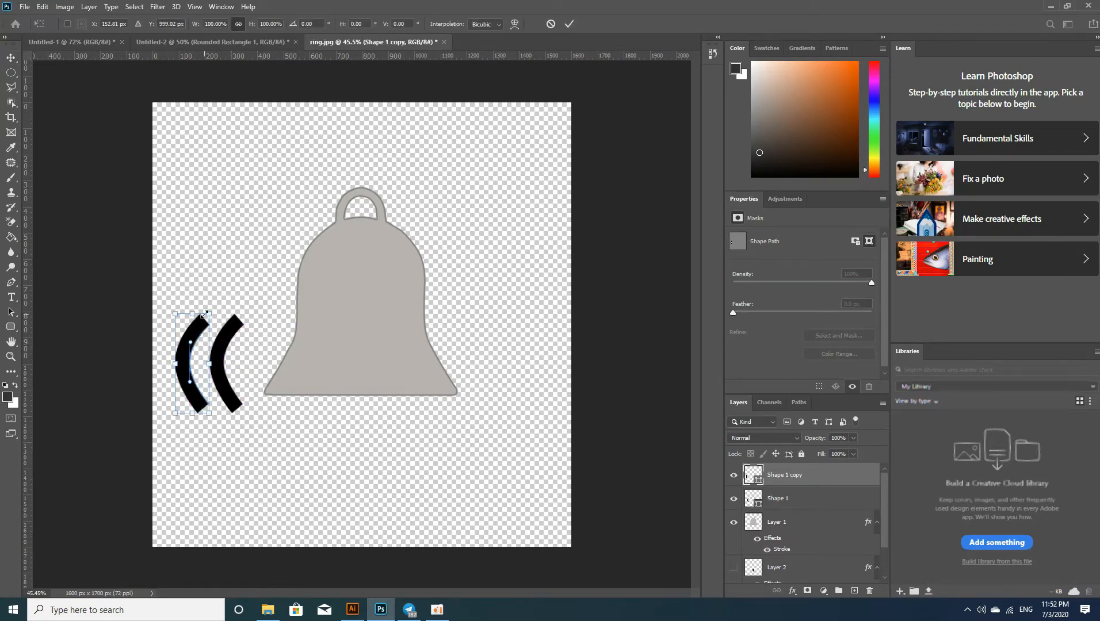
pyautogui.moveTo(208, 313); pyautogui.dragTo(209, 284)
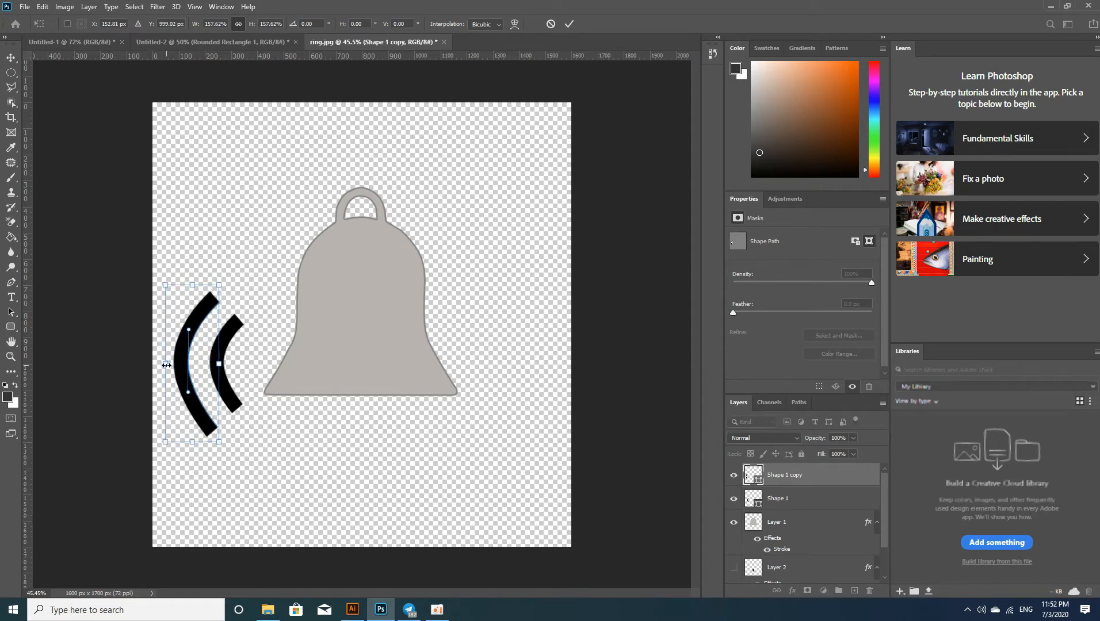
pyautogui.moveTo(166, 366); pyautogui.dragTo(165, 366)
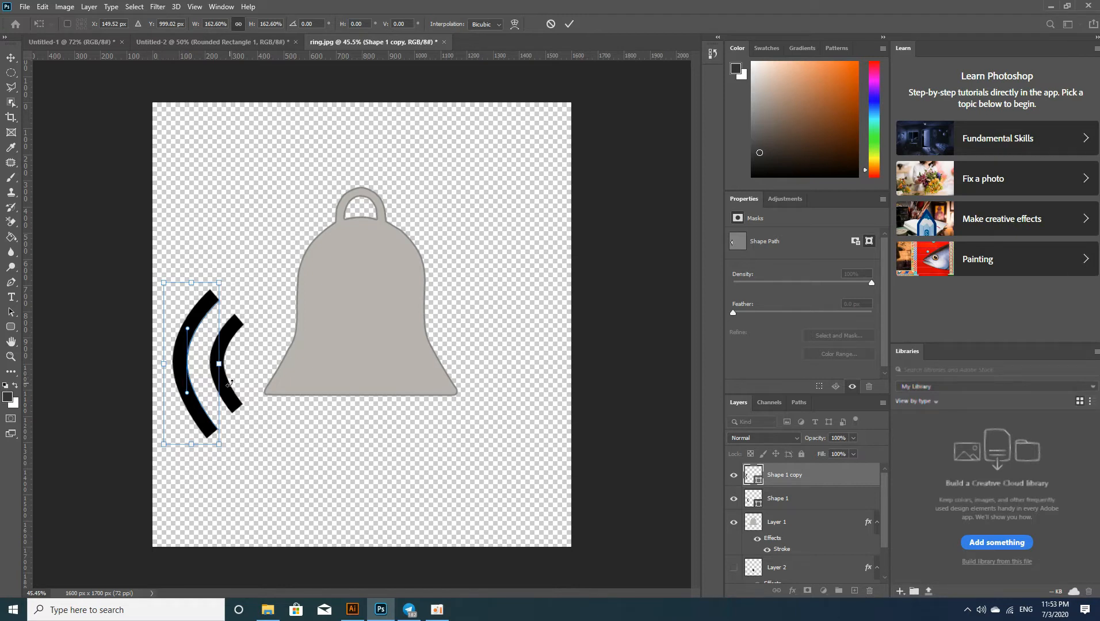
pyautogui.press('Return')
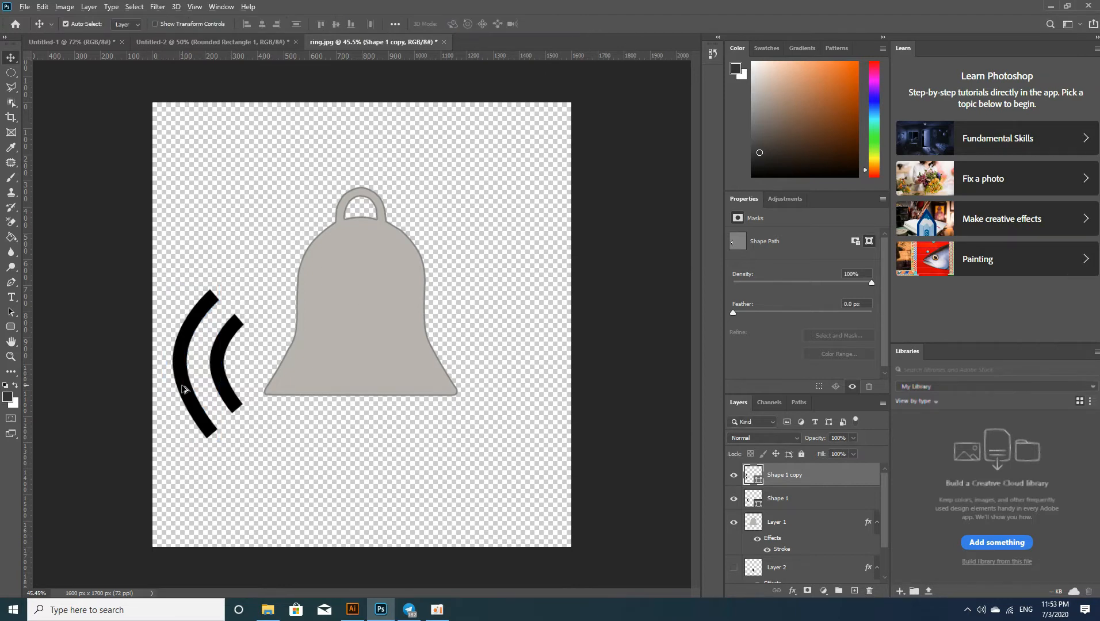
# - Respace the arcs beside the bell and add a third outer arc by duplicating the larger one and scaling the copy to 113.17%
pyautogui.moveTo(185, 386)
pyautogui.mouseDown()
pyautogui.moveTo(156, 387)
pyautogui.moveTo(231, 371)
pyautogui.moveTo(203, 371)
pyautogui.moveTo(165, 401)
pyautogui.moveTo(175, 405)
pyautogui.mouseUp()
pyautogui.click(184, 370)
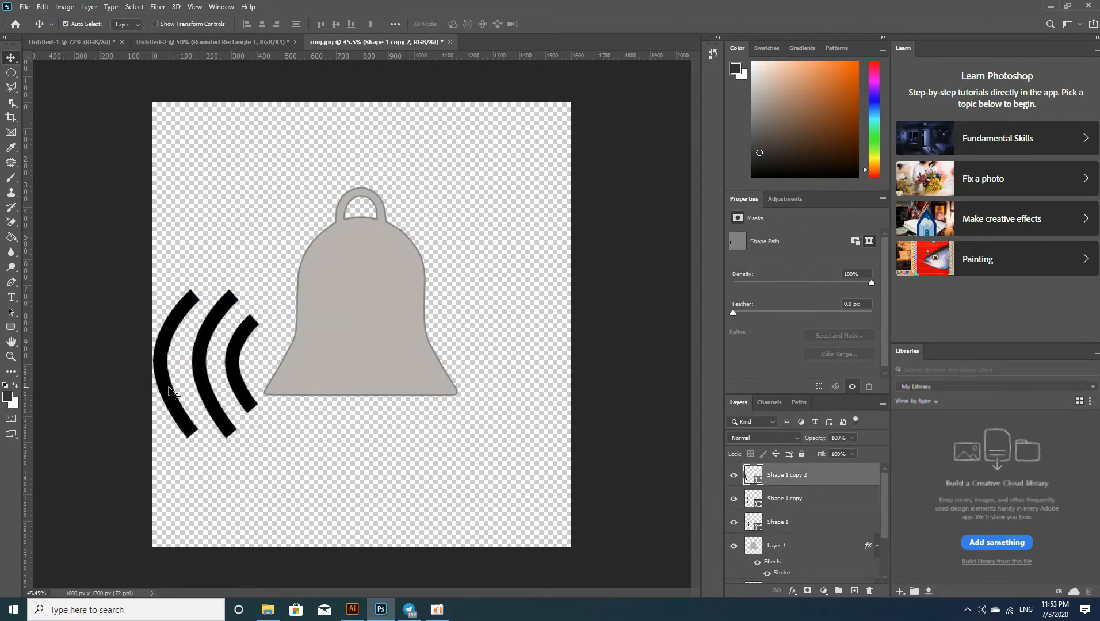
pyautogui.hotkey('ctrl', 't')
pyautogui.moveTo(200, 364); pyautogui.dragTo(205, 367)
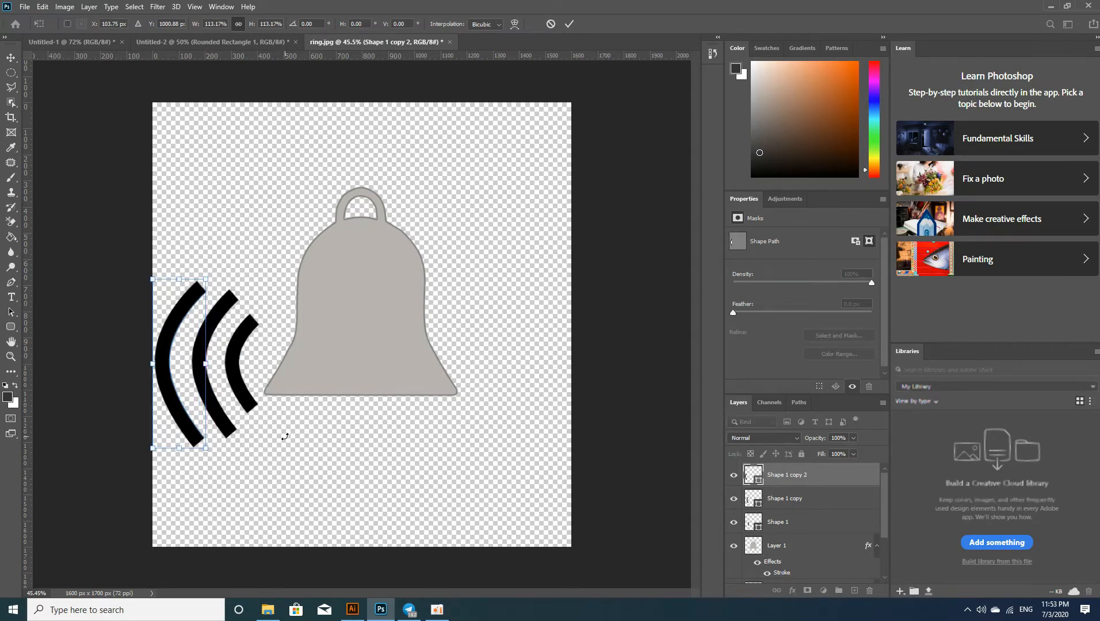
pyautogui.click(569, 24)
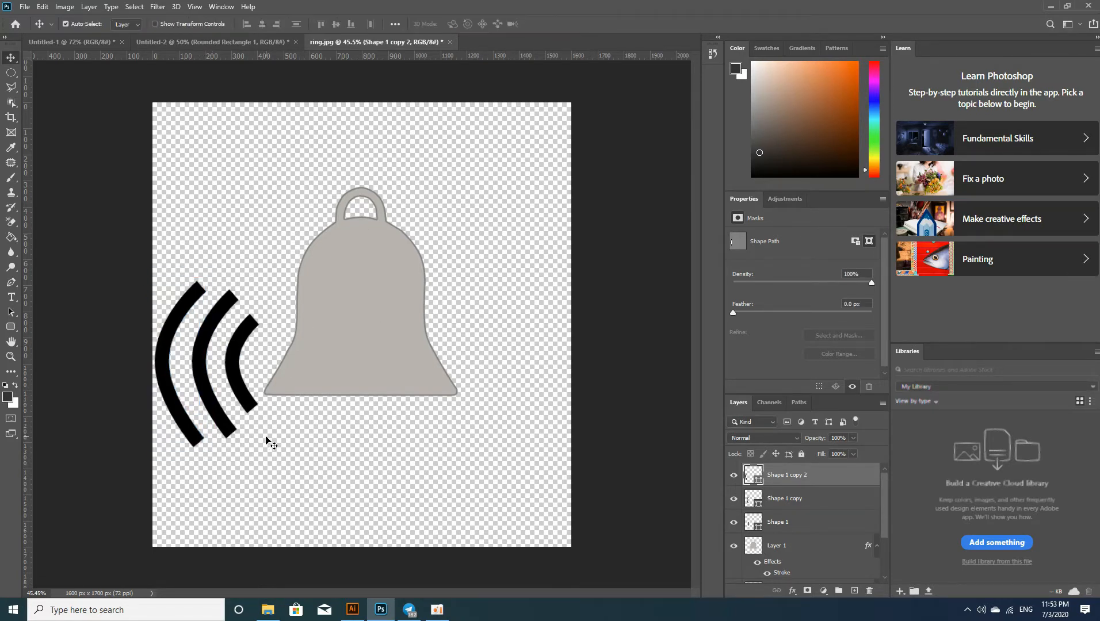
# - Show the clapper layer again and deselect the arc layer
pyautogui.scroll(-3, 889, 507)
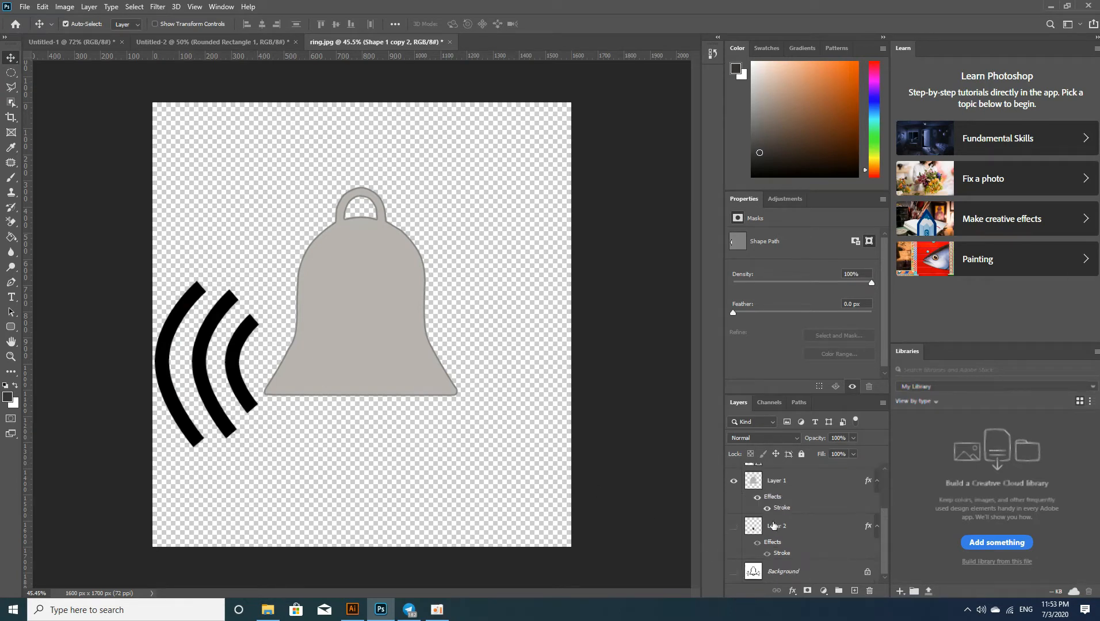
pyautogui.click(733, 526)
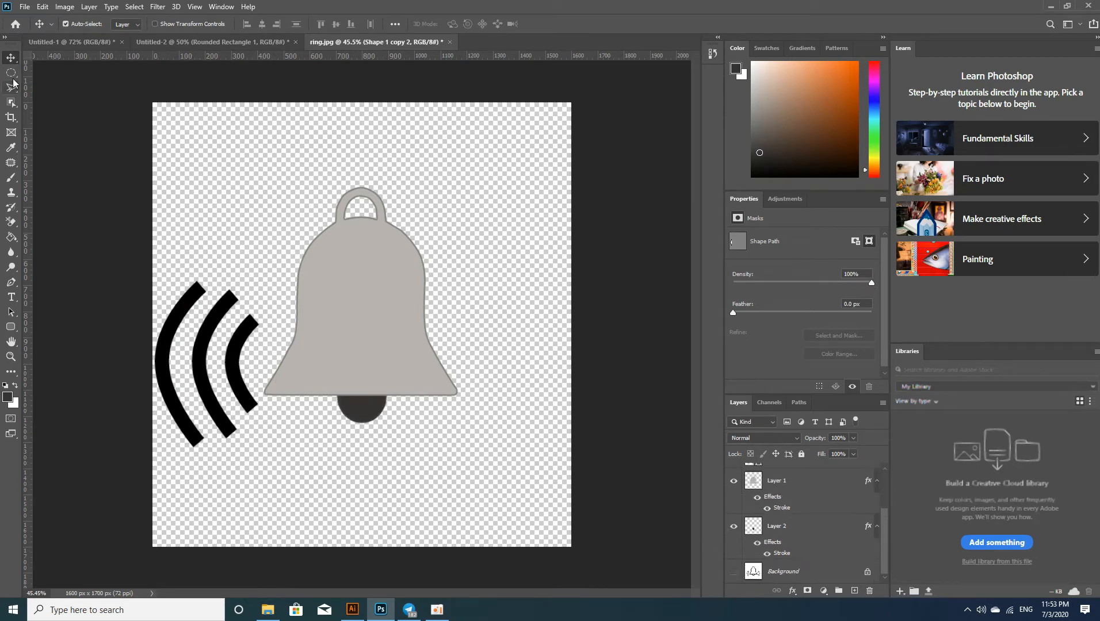
pyautogui.moveTo(252, 370); pyautogui.dragTo(256, 372)
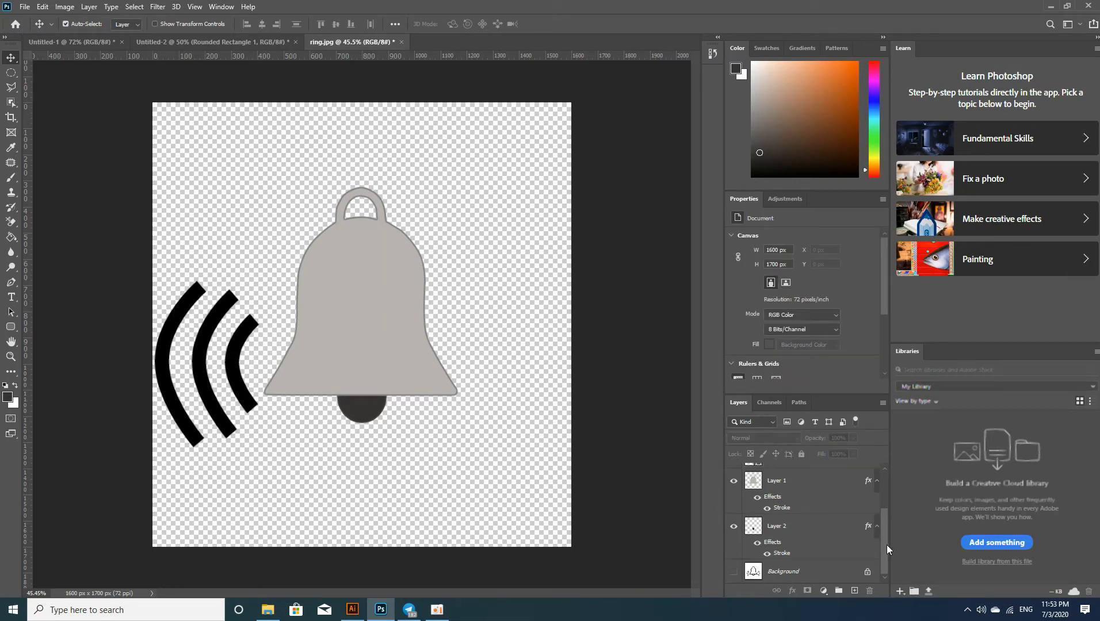
# - Toggle the visibility of the two copied arc layers to check which arc each one holds
pyautogui.scroll(2, 826, 488)
pyautogui.click(734, 477)
pyautogui.click(734, 477)
pyautogui.click(734, 498)
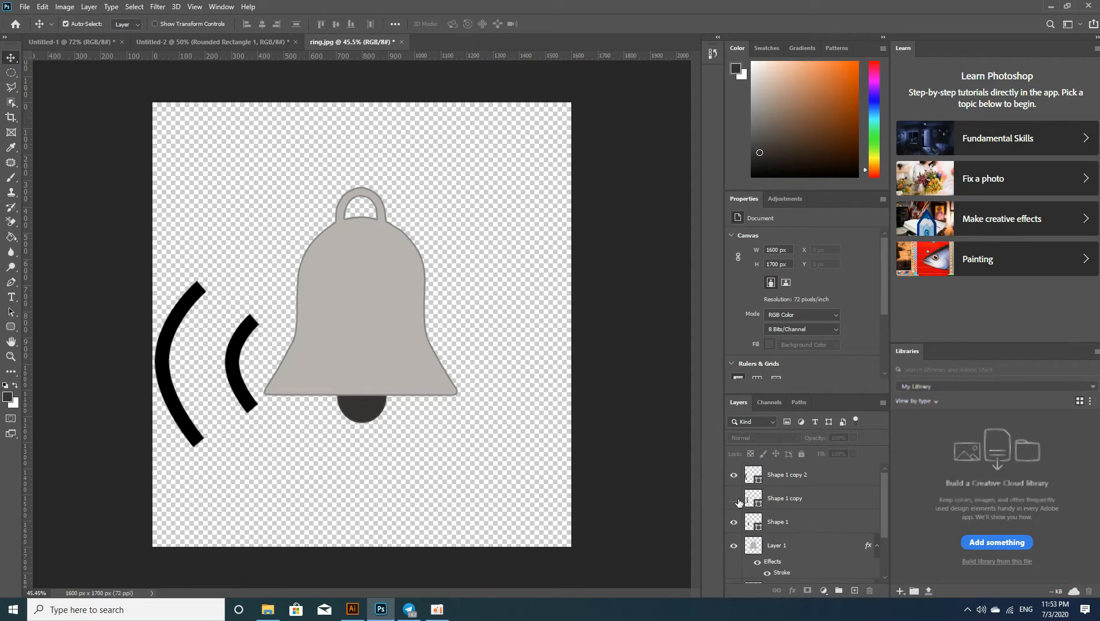
pyautogui.click(734, 499)
pyautogui.click(733, 477)
pyautogui.click(733, 477)
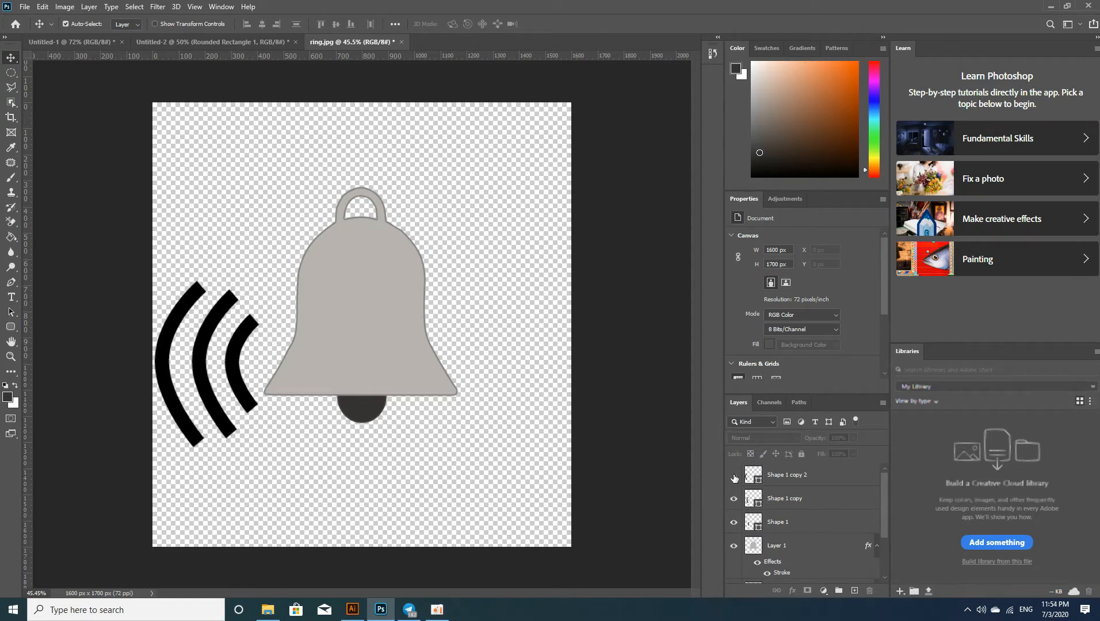
pyautogui.click(734, 478)
pyautogui.click(734, 477)
# - Rasterize the three arc layers, from Shape 1 through Shape 1 copy 2, together
pyautogui.click(808, 526)
pyautogui.keyDown('shift'); pyautogui.click(799, 476); pyautogui.keyUp('shift')
pyautogui.rightClick(799, 475)
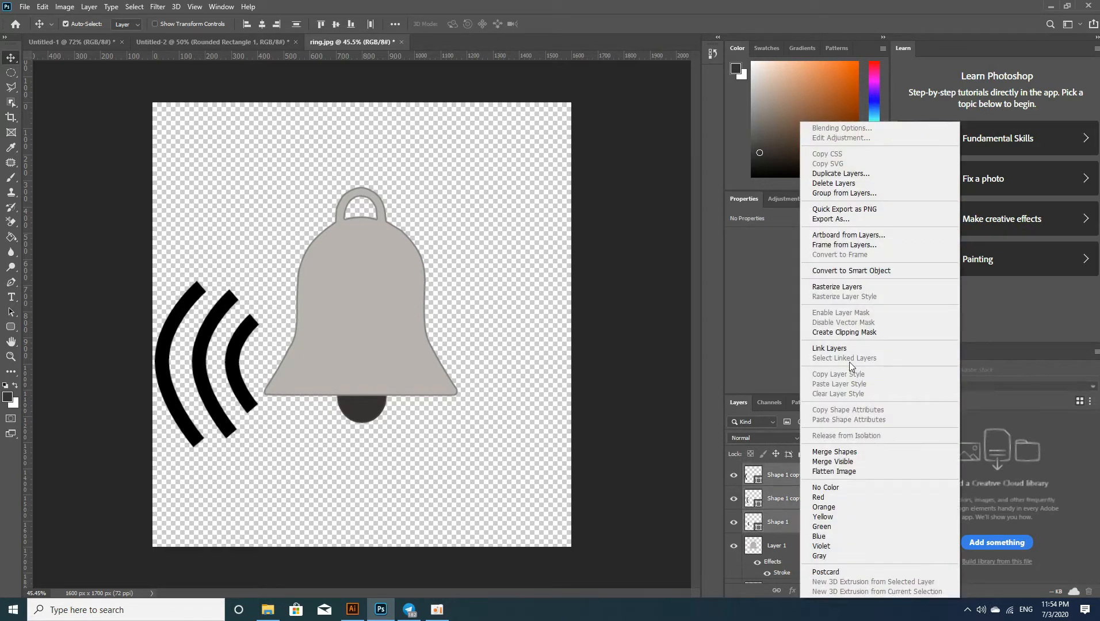
pyautogui.click(836, 288)
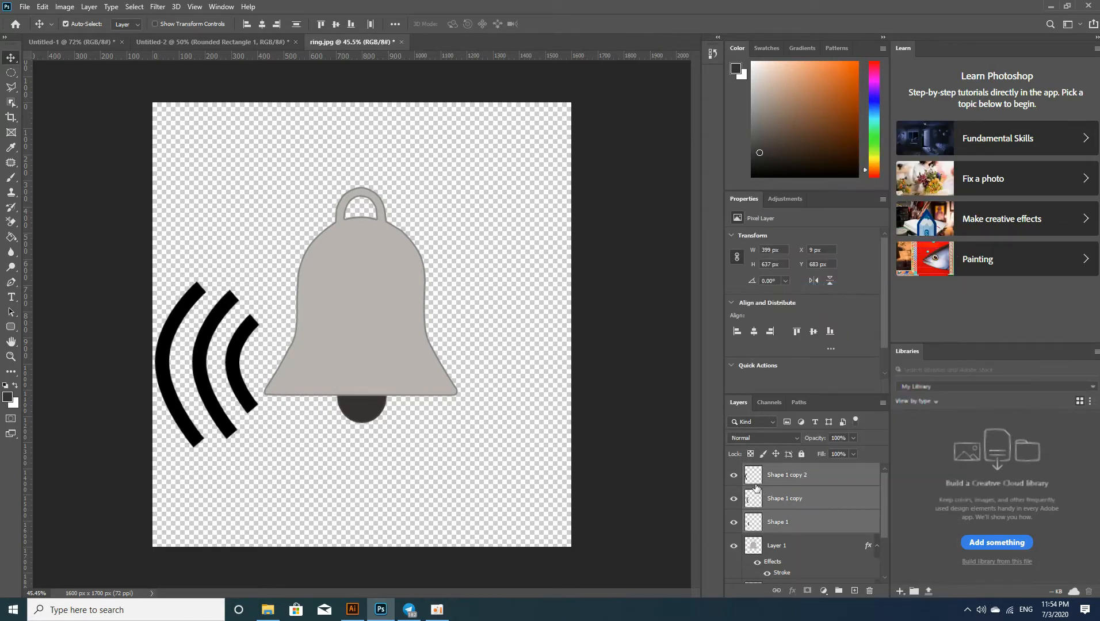
# - Duplicate the three sound-wave arcs onto the bell's right side and flip the copies horizontally
pyautogui.moveTo(190, 380); pyautogui.dragTo(497, 331)
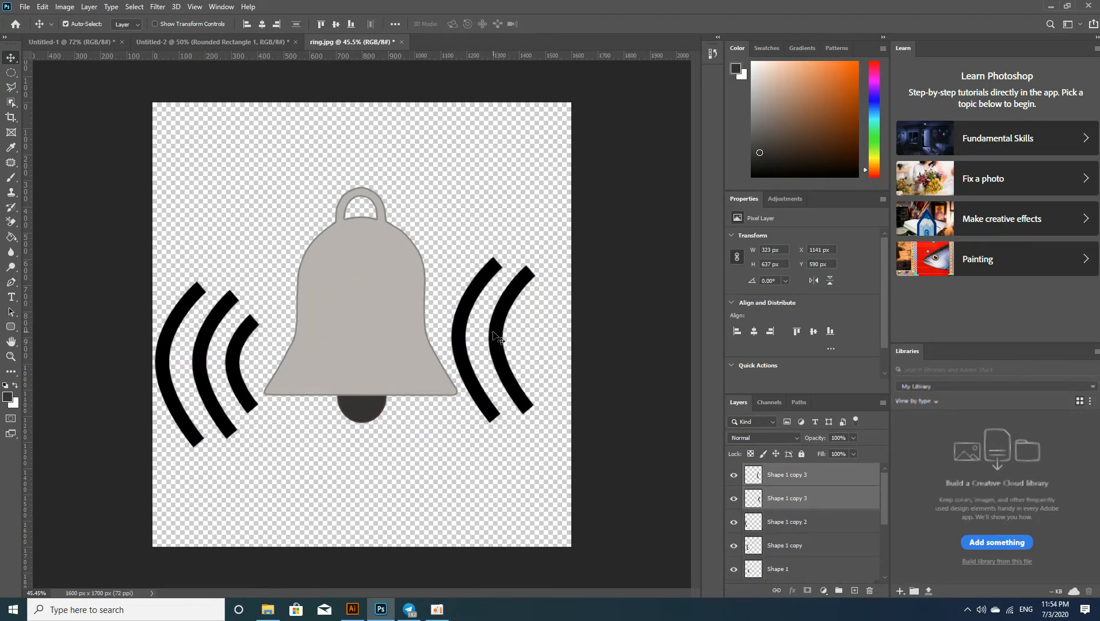
pyautogui.hotkey('ctrl', 'z')
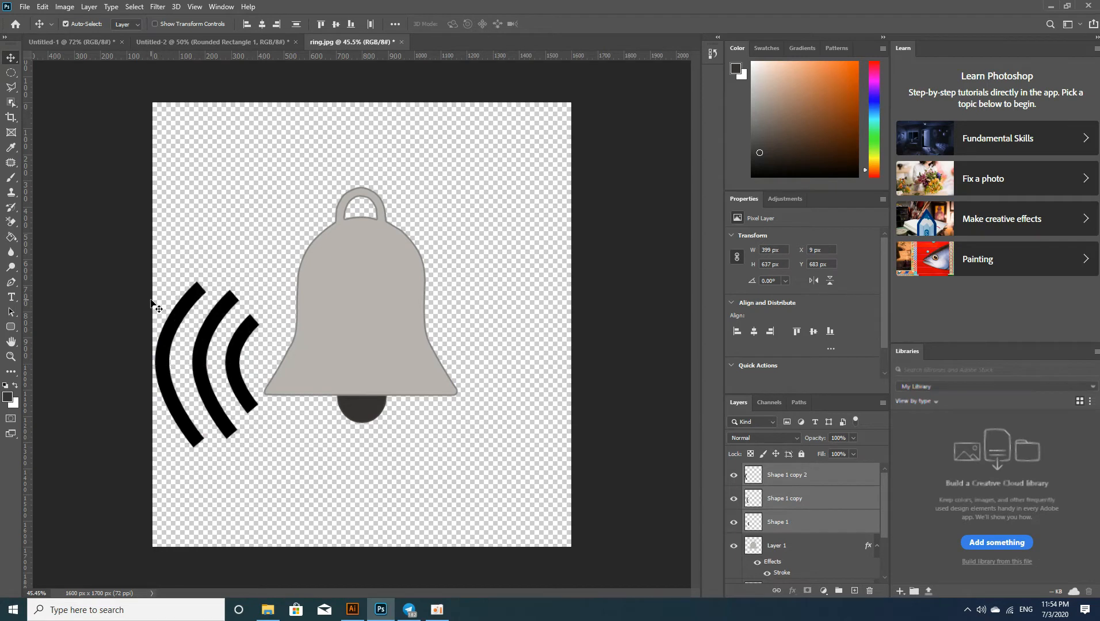
pyautogui.moveTo(202, 348); pyautogui.dragTo(483, 353)
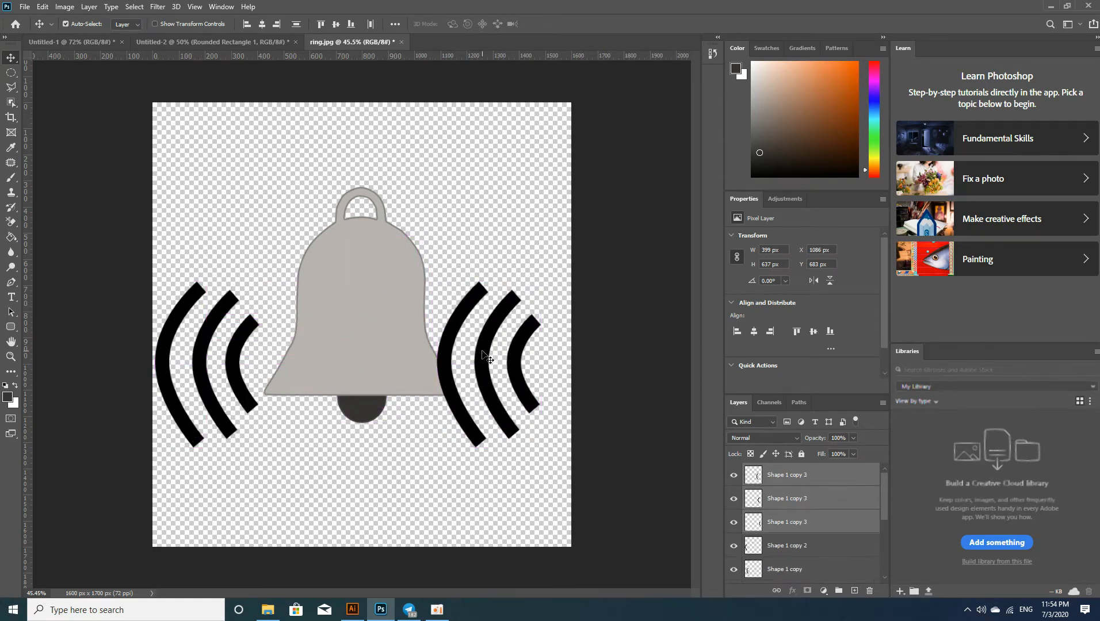
pyautogui.hotkey('ctrl', 't')
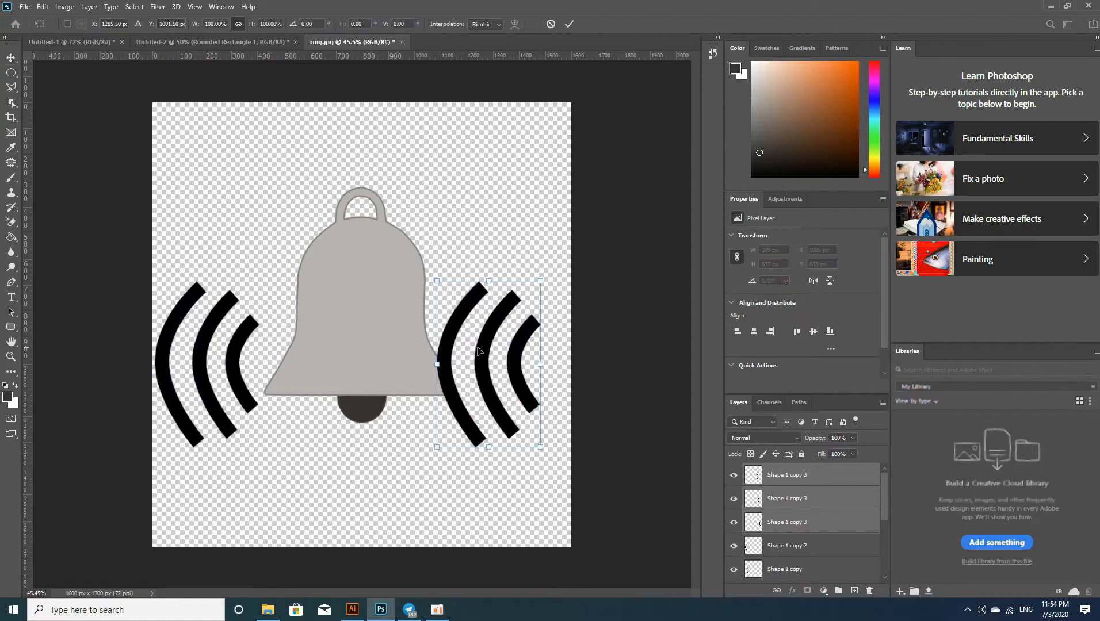
pyautogui.rightClick(479, 347)
pyautogui.click(513, 545)
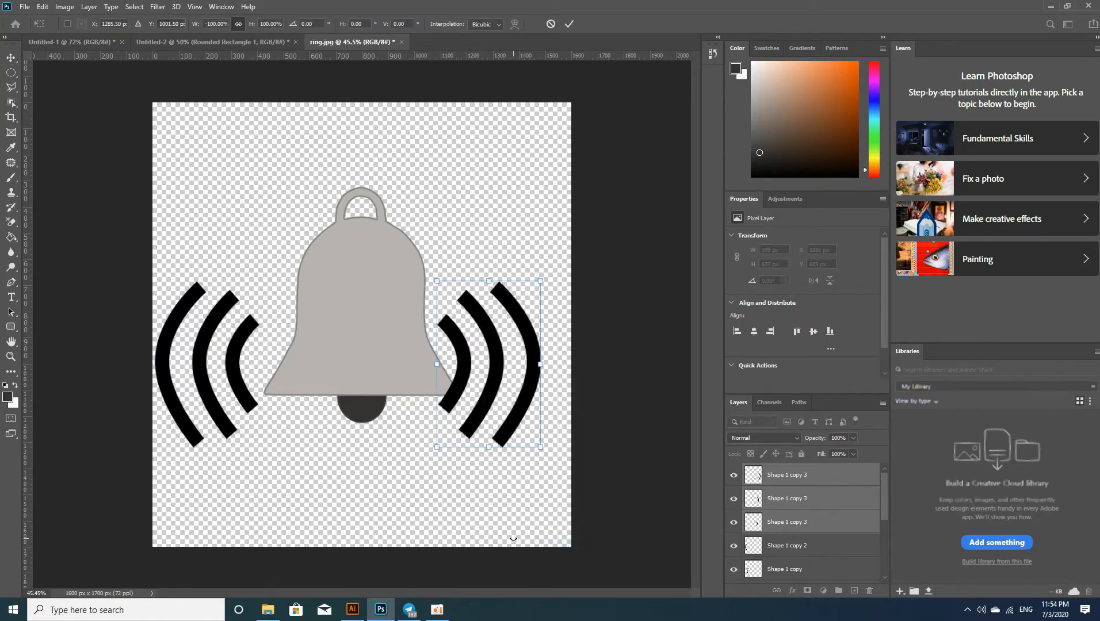
# - Move the mirrored arcs outward so they clear the bell's lower right edge, and commit the transform
pyautogui.moveTo(502, 375); pyautogui.dragTo(518, 374)
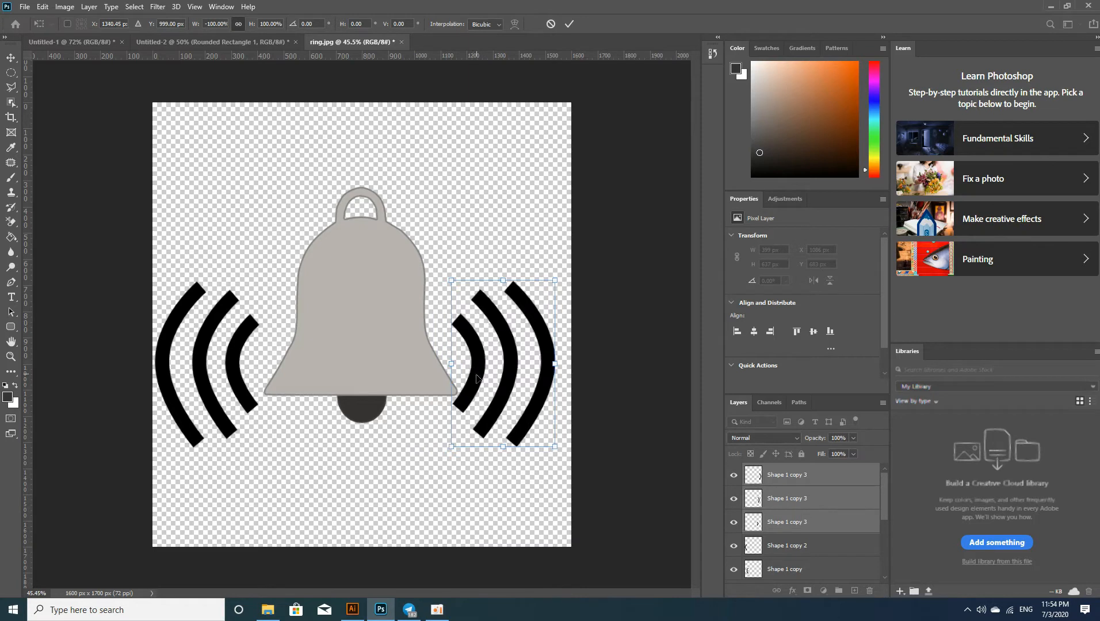
pyautogui.press('Right')
pyautogui.press('Right')
pyautogui.press('Right')
pyautogui.press('Right')
pyautogui.press('Right')
pyautogui.press('Right')
pyautogui.press('Right')
pyautogui.press('Right')
pyautogui.press('Up')
pyautogui.press('Up')
pyautogui.press('Up')
pyautogui.press('Up')
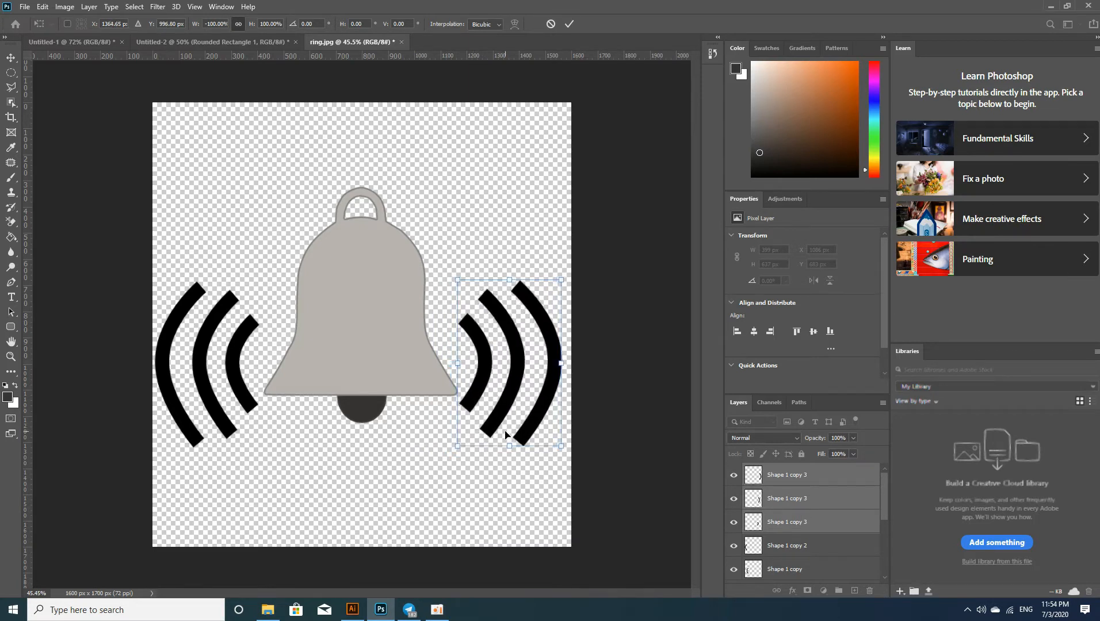
pyautogui.press('Return')
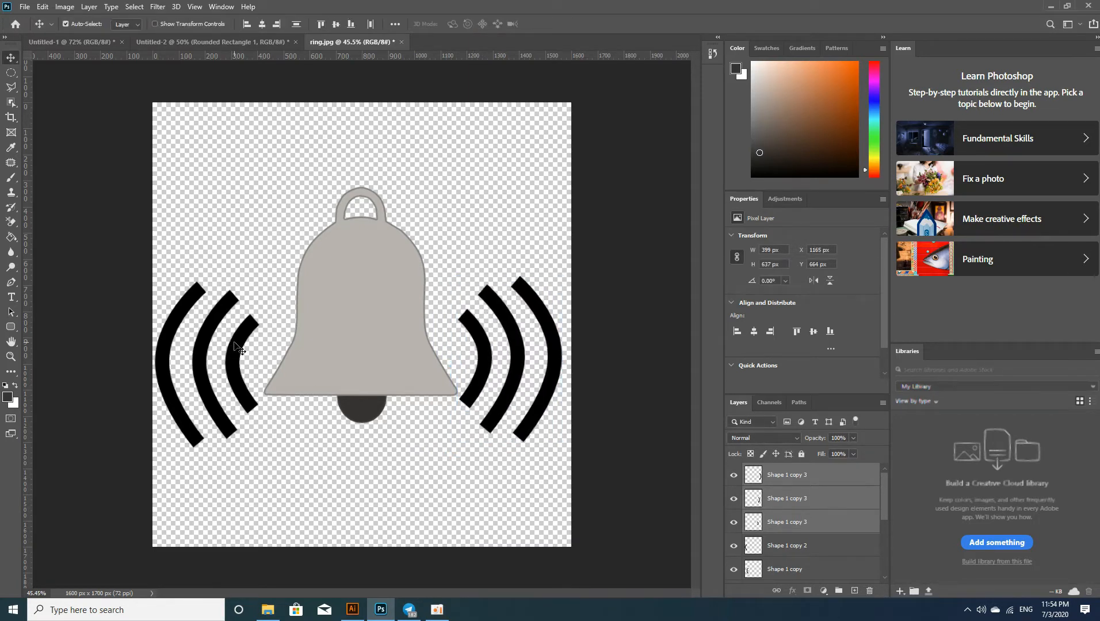
# - Nudge the three left arcs up together to about Y 661 px, level with the mirrored right arcs
pyautogui.click(232, 348)
pyautogui.moveTo(237, 492); pyautogui.dragTo(139, 317)
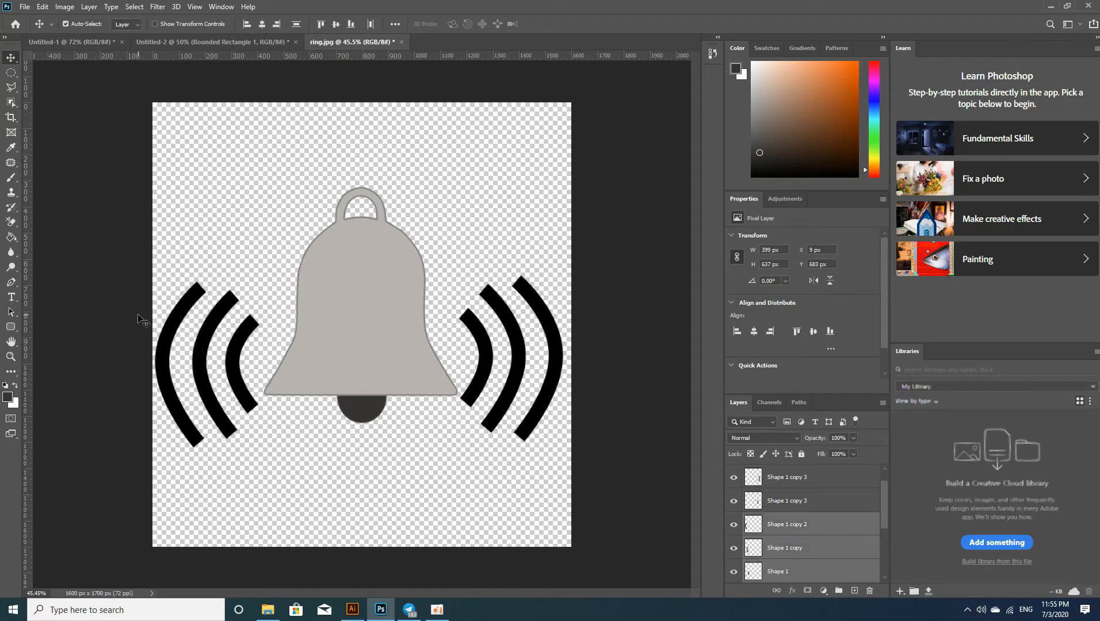
pyautogui.press('Up')
pyautogui.press('Up')
pyautogui.press('Up')
pyautogui.press('Up')
pyautogui.press('Up')
pyautogui.press('Up')
pyautogui.press('Up')
pyautogui.press('Up')
pyautogui.press('Up')
pyautogui.press('Up')
pyautogui.press('Up')
pyautogui.press('Up')
pyautogui.press('Up')
pyautogui.press('Up')
pyautogui.press('Up')
pyautogui.press('Up')
pyautogui.press('Up')
pyautogui.press('Up')
pyautogui.press('Up')
pyautogui.press('Up')
pyautogui.press('Up')
pyautogui.press('Up')
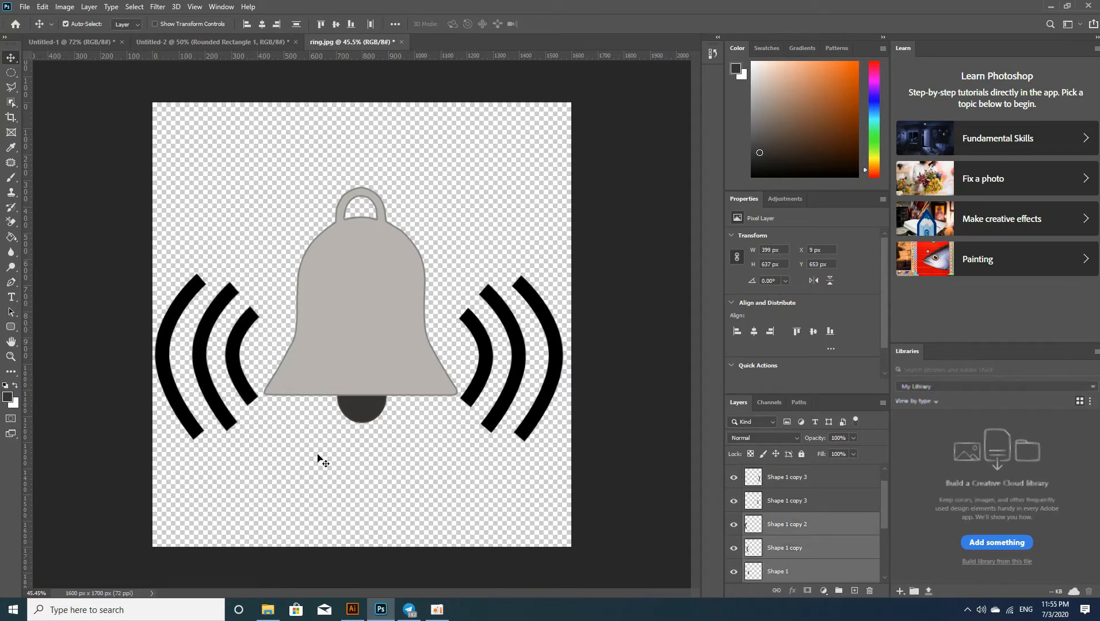
pyautogui.press('Down')
pyautogui.press('Down')
pyautogui.press('Down')
pyautogui.press('Down')
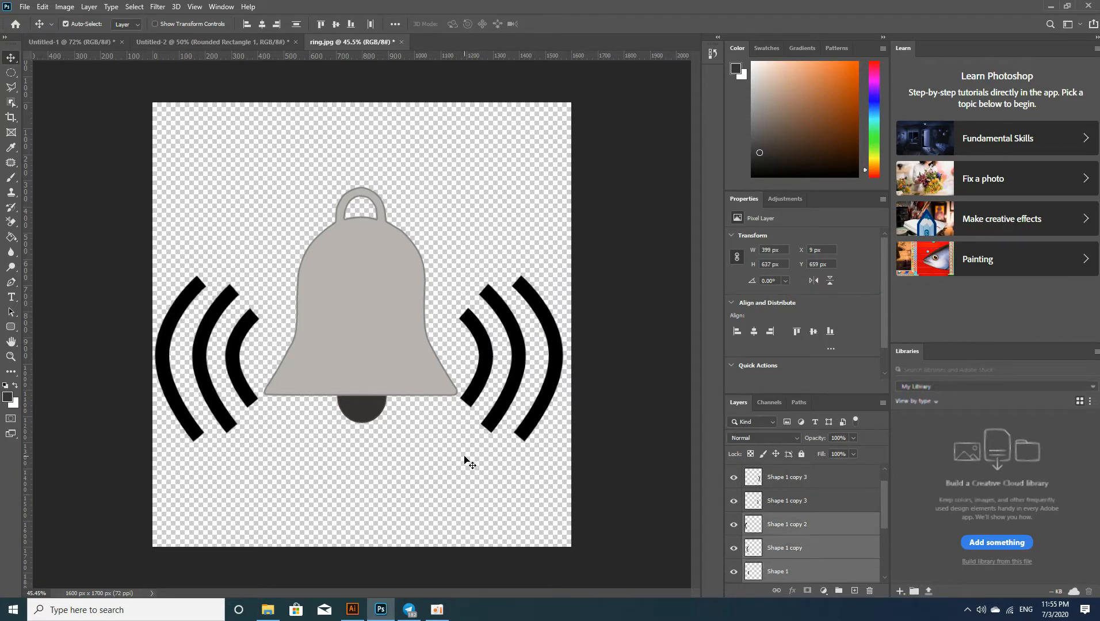
pyautogui.click(466, 456)
# - Pick a near-black foreground colour and fill the bell body on Layer 1 with the Paint Bucket
pyautogui.scroll(-8, 432, 347)
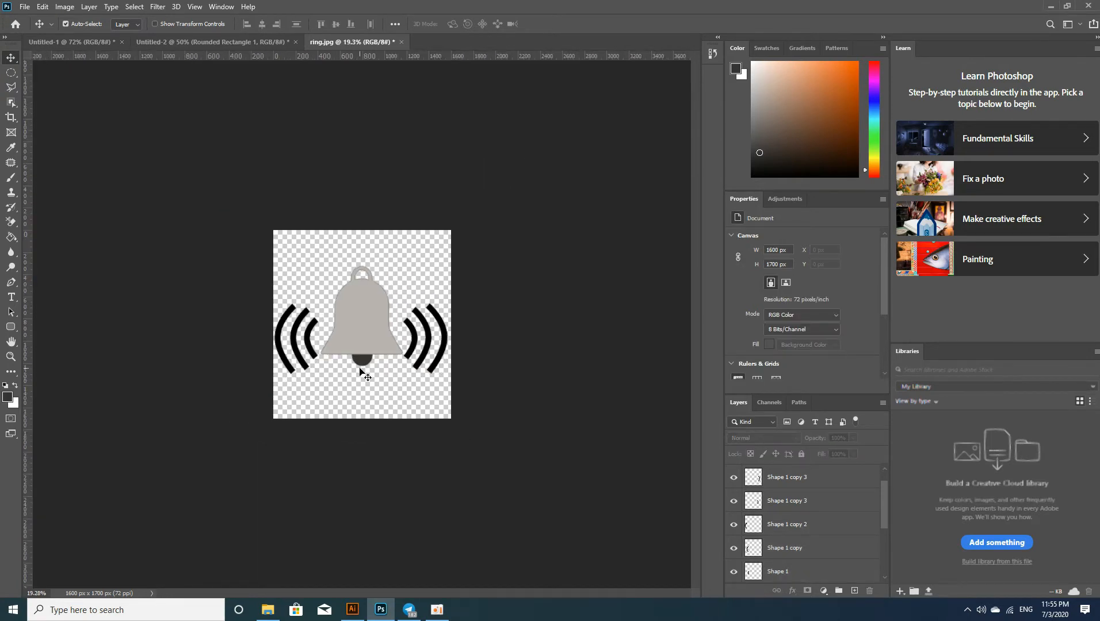
pyautogui.click(360, 326)
pyautogui.click(7, 396)
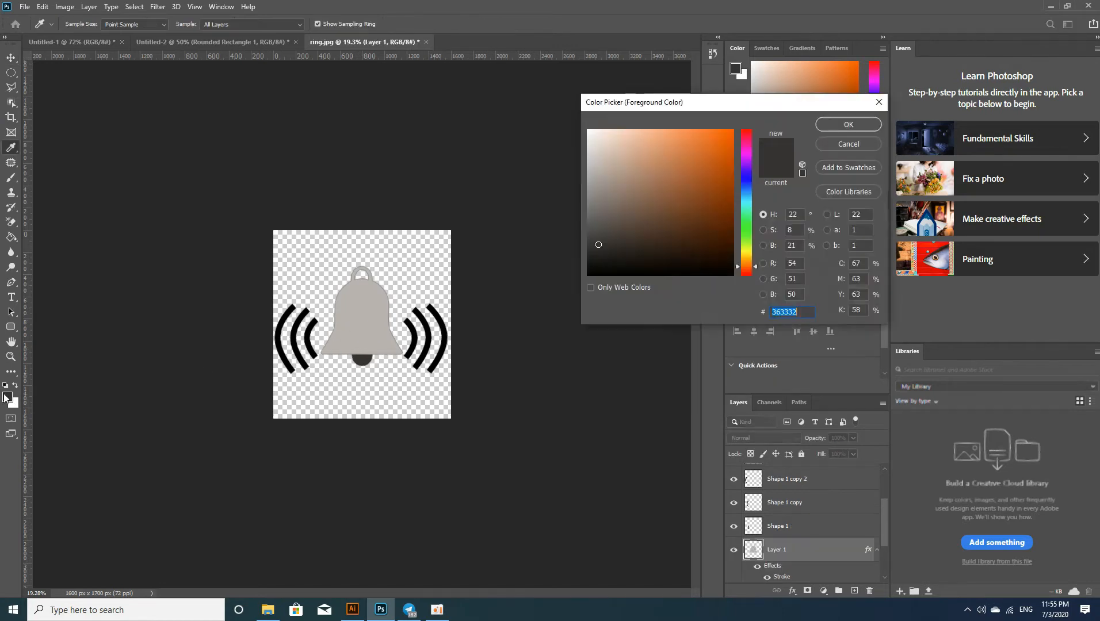
pyautogui.click(606, 250)
pyautogui.click(832, 129)
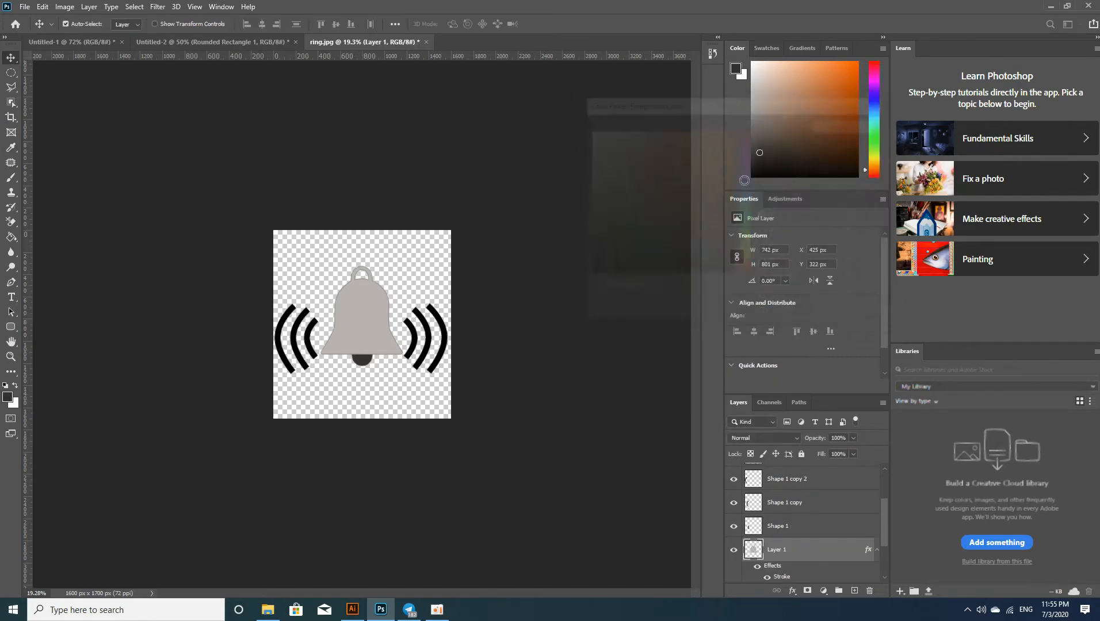
pyautogui.click(10, 238)
pyautogui.click(377, 332)
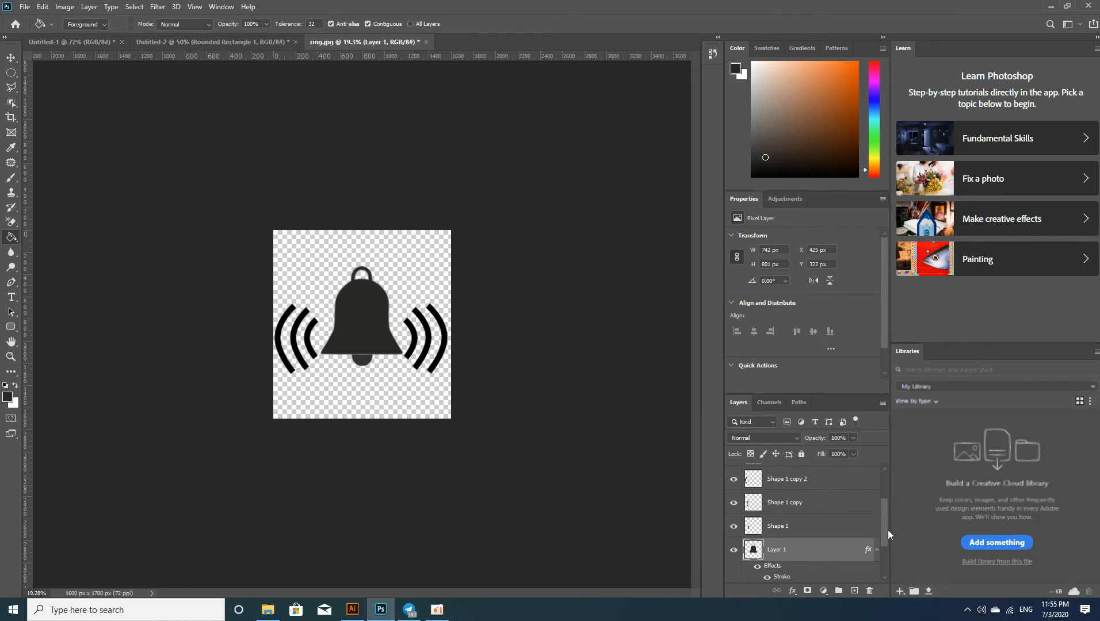
# - Look through the layer stack and toggle the bell layer's visibility to check what it holds
pyautogui.scroll(2, 877, 484)
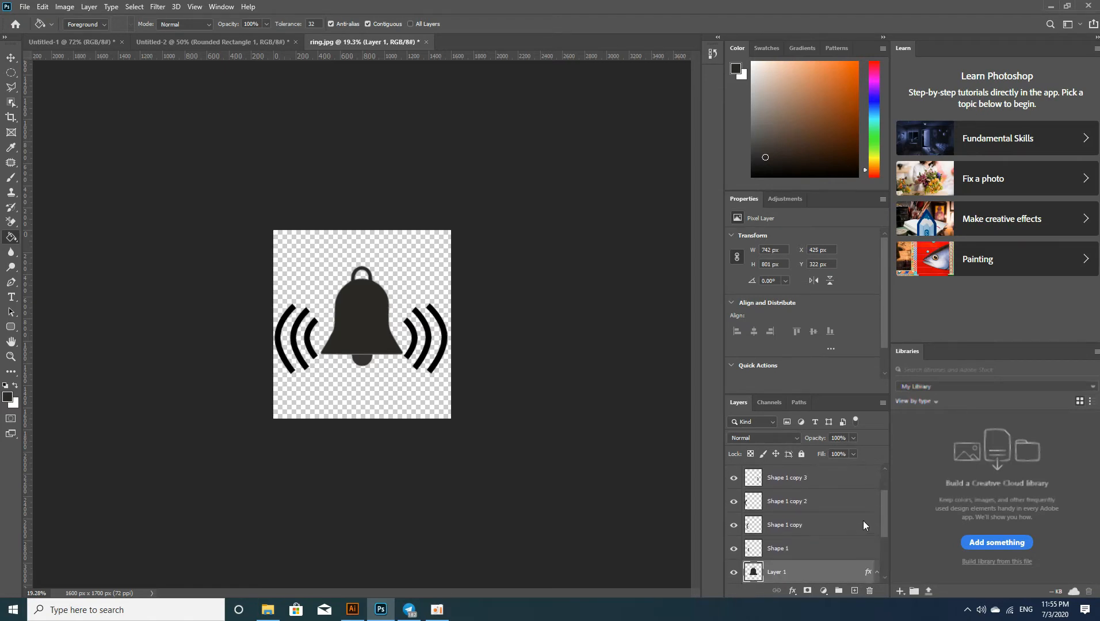
pyautogui.scroll(-2, 862, 521)
pyautogui.scroll(3, 872, 474)
pyautogui.scroll(-3, 872, 474)
pyautogui.scroll(3, 844, 477)
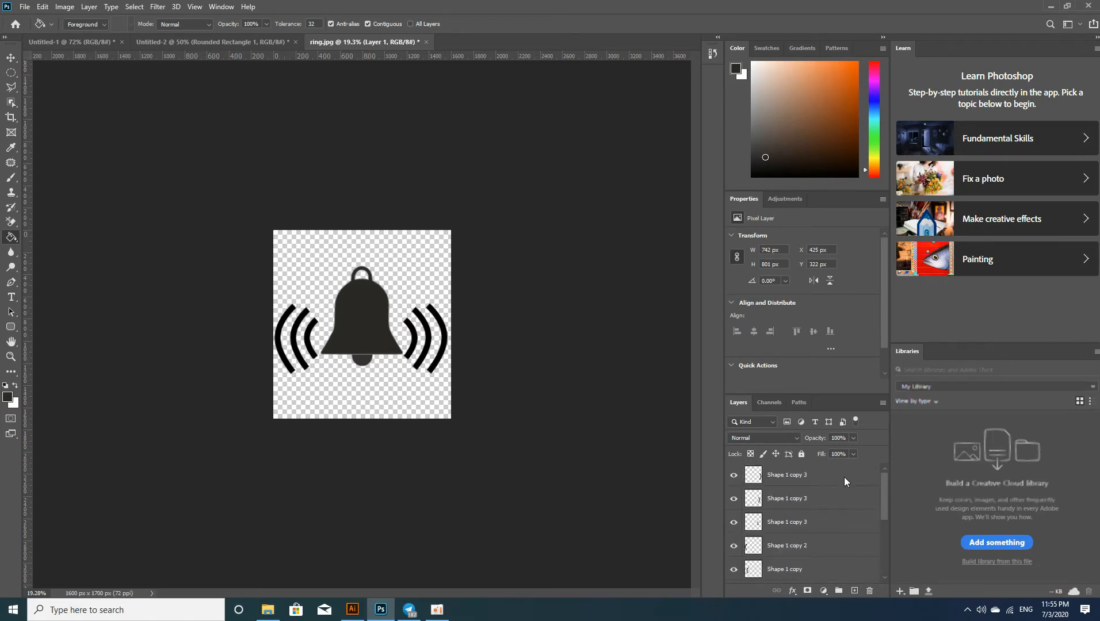
pyautogui.moveTo(884, 495); pyautogui.dragTo(882, 566)
pyautogui.click(734, 481)
pyautogui.click(734, 481)
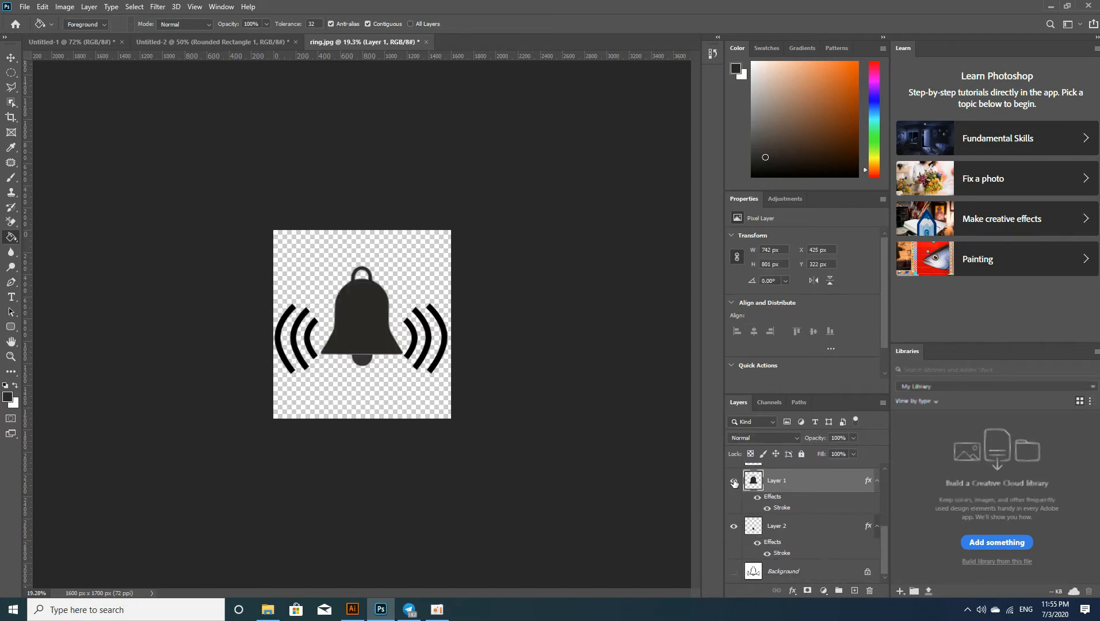
pyautogui.moveTo(874, 542); pyautogui.dragTo(868, 474)
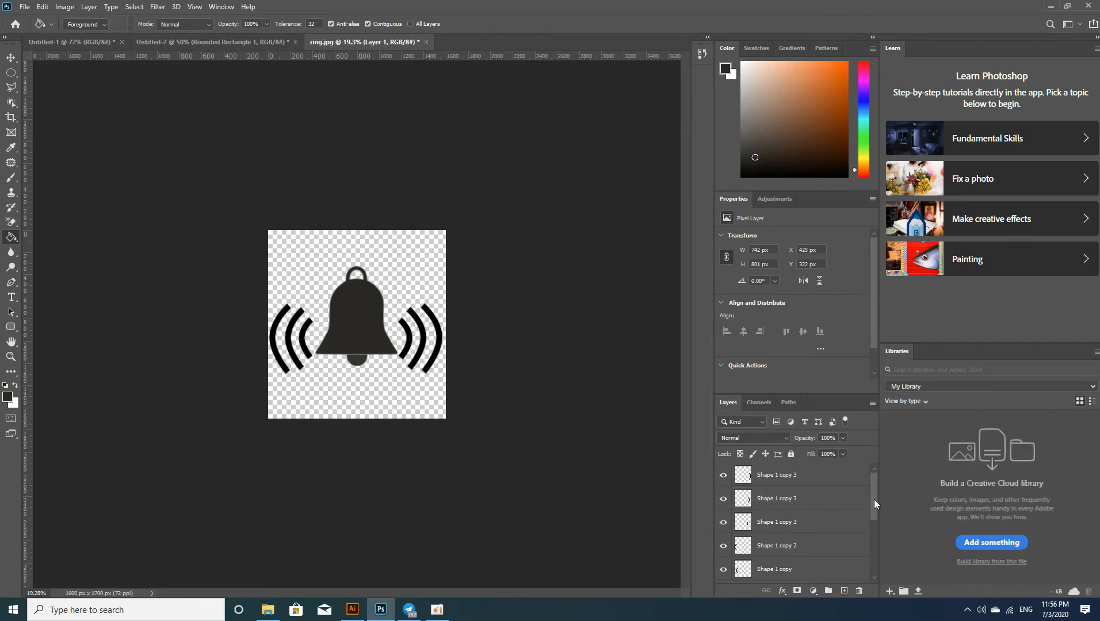
# - Merge the three Shape 1 copy 3 layers with the right-hand arcs into a single layer
pyautogui.keyDown('shift'); pyautogui.click(835, 480); pyautogui.keyUp('shift')
pyautogui.click(826, 477)
pyautogui.keyDown('shift'); pyautogui.click(816, 497); pyautogui.keyUp('shift')
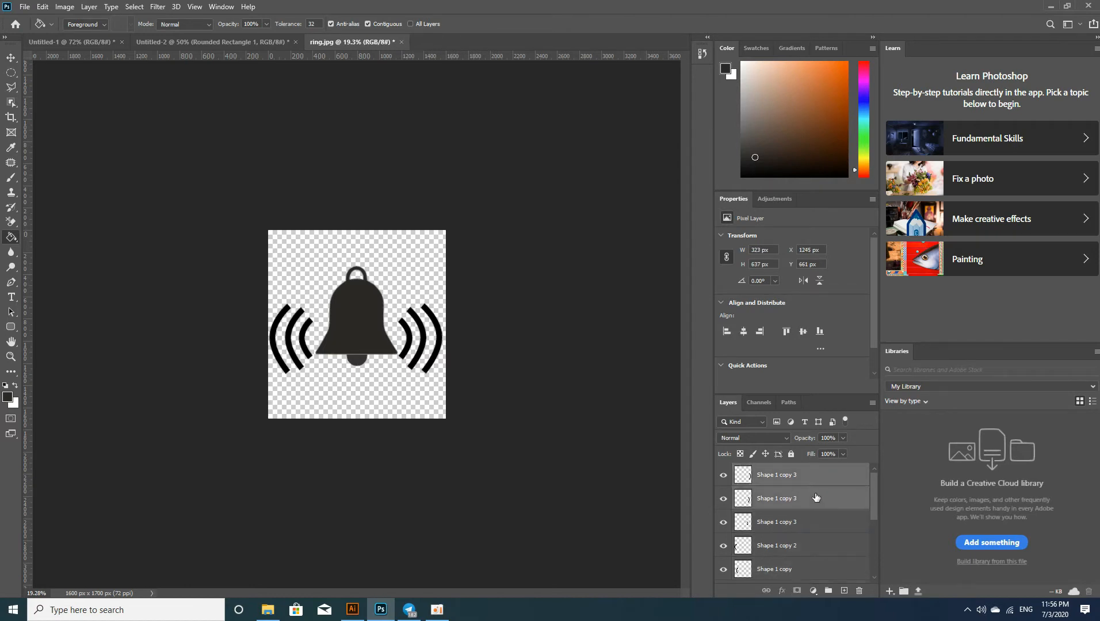
pyautogui.keyDown('shift'); pyautogui.click(811, 521); pyautogui.keyUp('shift')
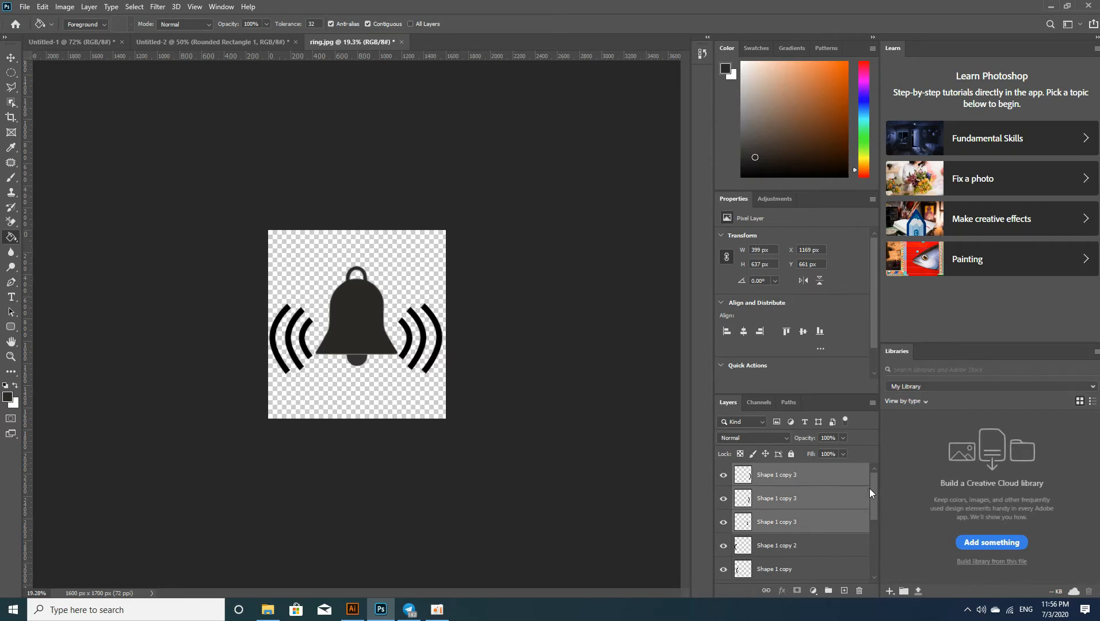
pyautogui.hotkey('ctrl', 'e')
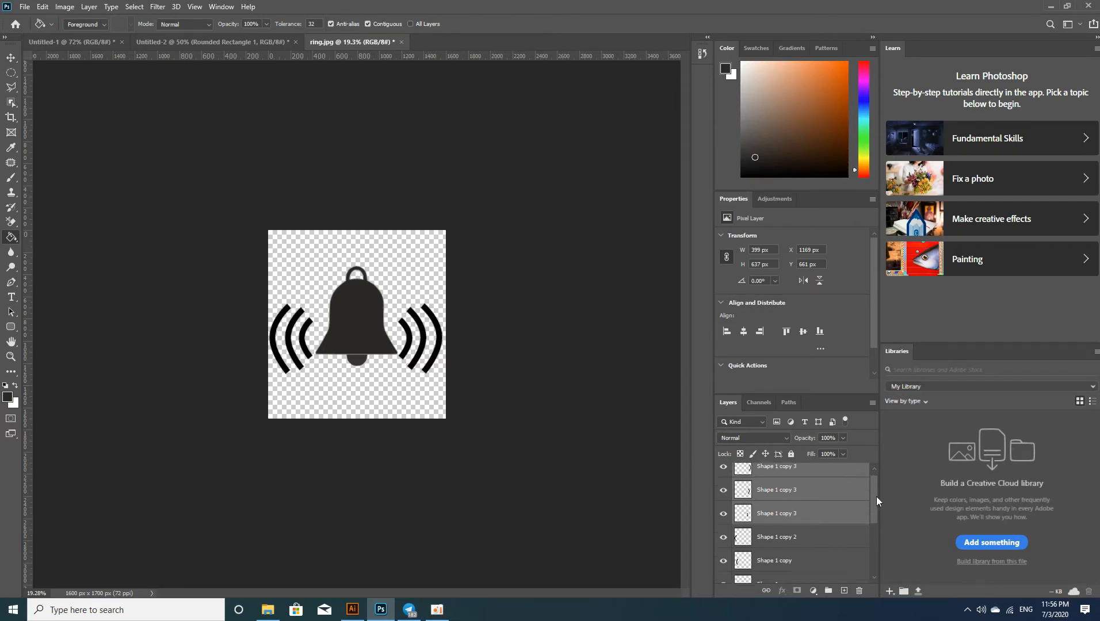
pyautogui.hotkey('ctrl', 'z')
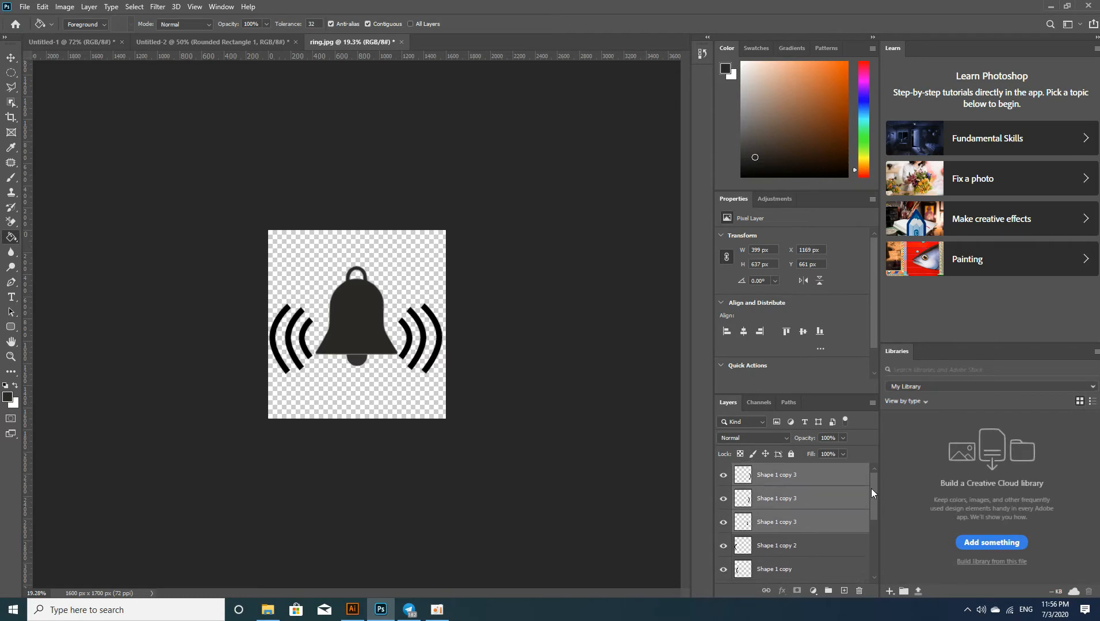
pyautogui.click(723, 475)
pyautogui.click(723, 475)
pyautogui.click(723, 477)
pyautogui.rightClick(778, 486)
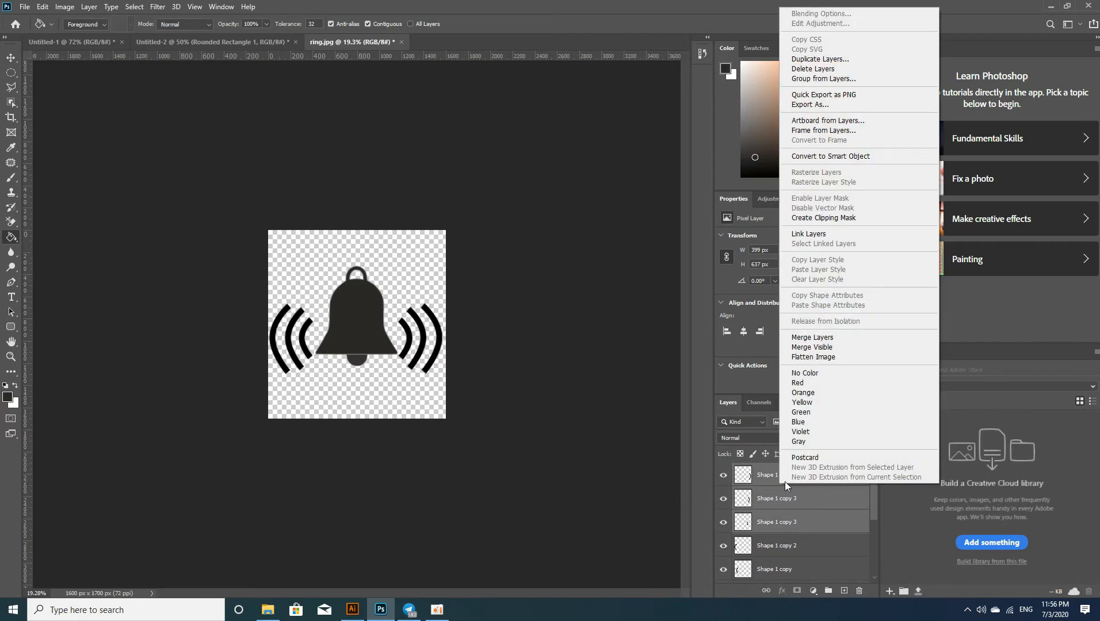
pyautogui.click(797, 340)
# - Merge the left arc layers Shape 1, Shape 1 copy and Shape 1 copy 2 into one layer
pyautogui.click(805, 504)
pyautogui.keyDown('shift'); pyautogui.click(795, 544); pyautogui.keyUp('shift')
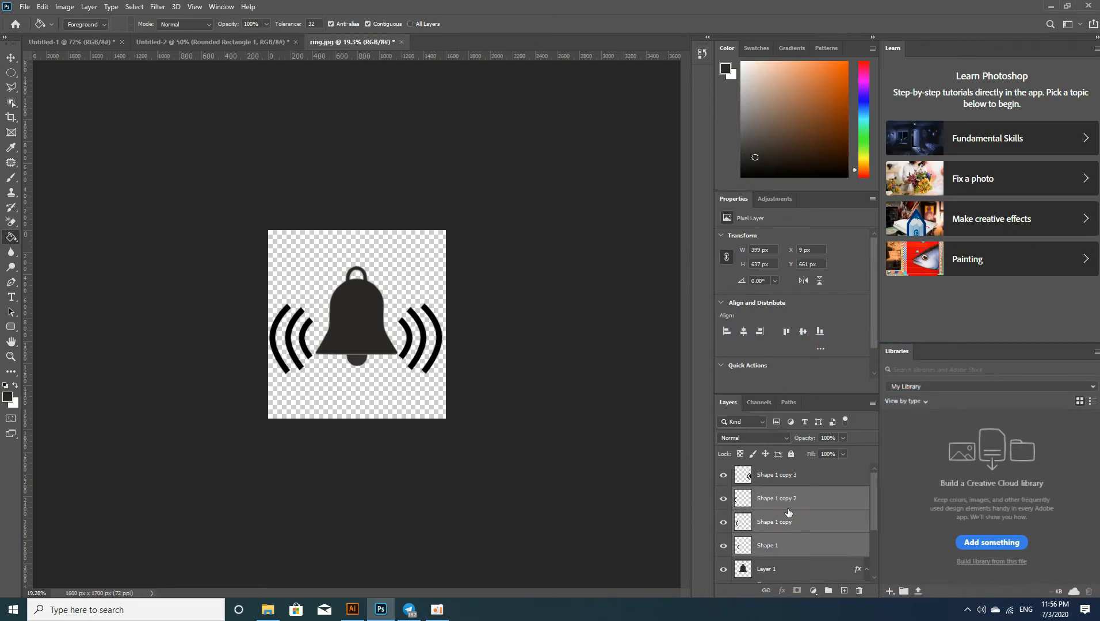
pyautogui.rightClick(788, 511)
pyautogui.click(811, 349)
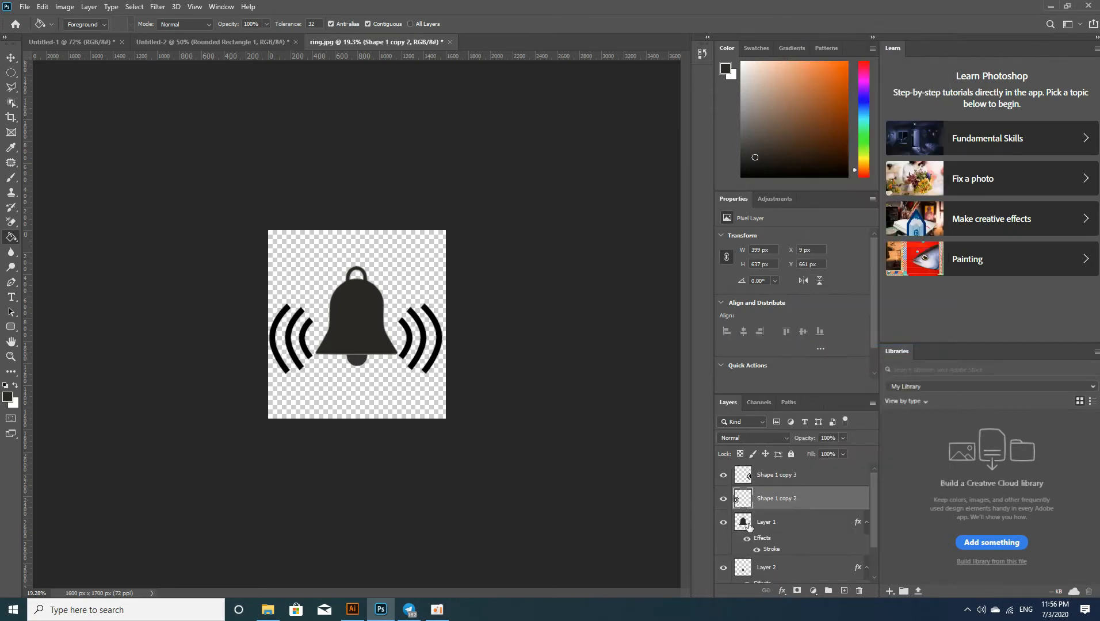
# - Select the whole bell icon with its clapper and arcs and copy it into the Untitled-2 document
pyautogui.scroll(-1, 795, 533)
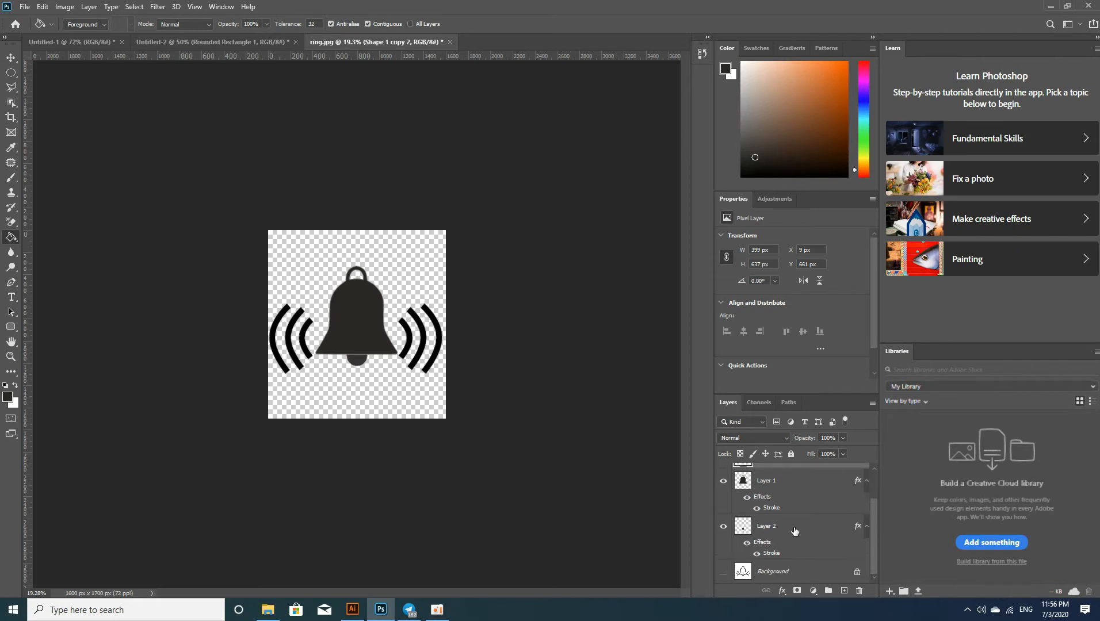
pyautogui.click(11, 58)
pyautogui.moveTo(138, 178); pyautogui.dragTo(449, 402)
pyautogui.moveTo(361, 327); pyautogui.dragTo(401, 306)
# - Scale the bell icon down to about 16.78% and place it to the right of the red button
pyautogui.hotkey('ctrl', 't')
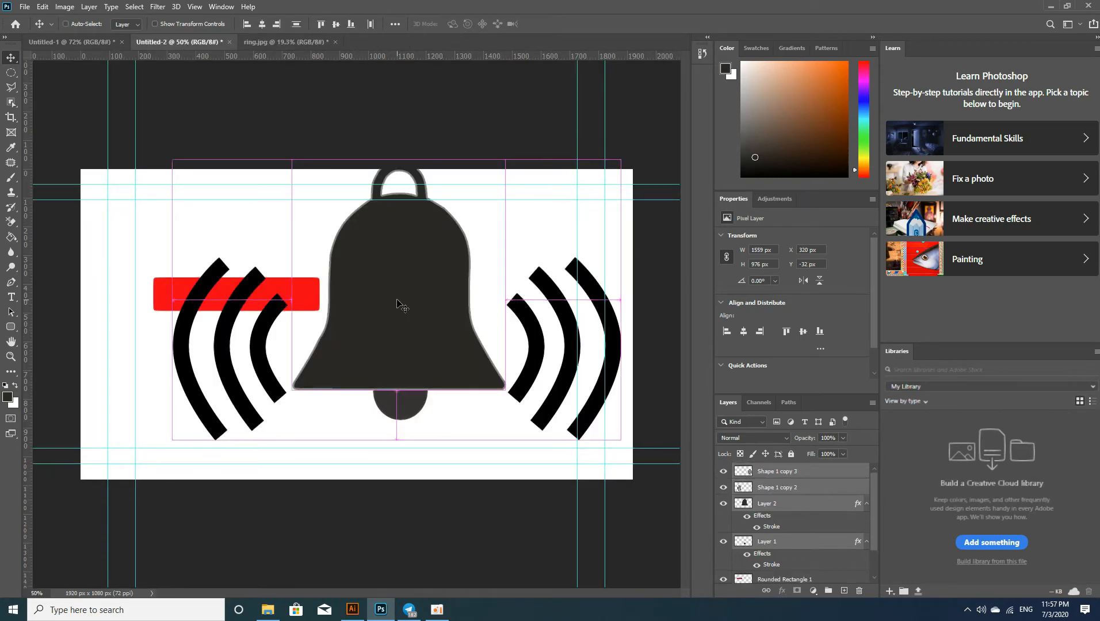
pyautogui.moveTo(170, 439); pyautogui.dragTo(380, 379)
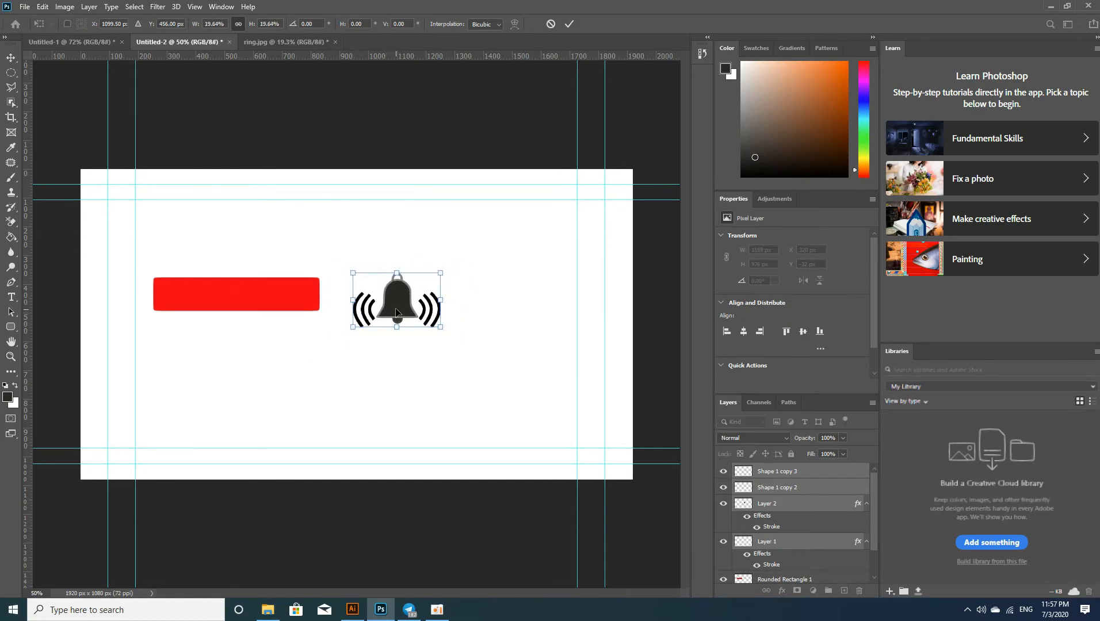
pyautogui.moveTo(396, 316)
pyautogui.mouseDown()
pyautogui.moveTo(375, 297)
pyautogui.moveTo(387, 299)
pyautogui.mouseUp()
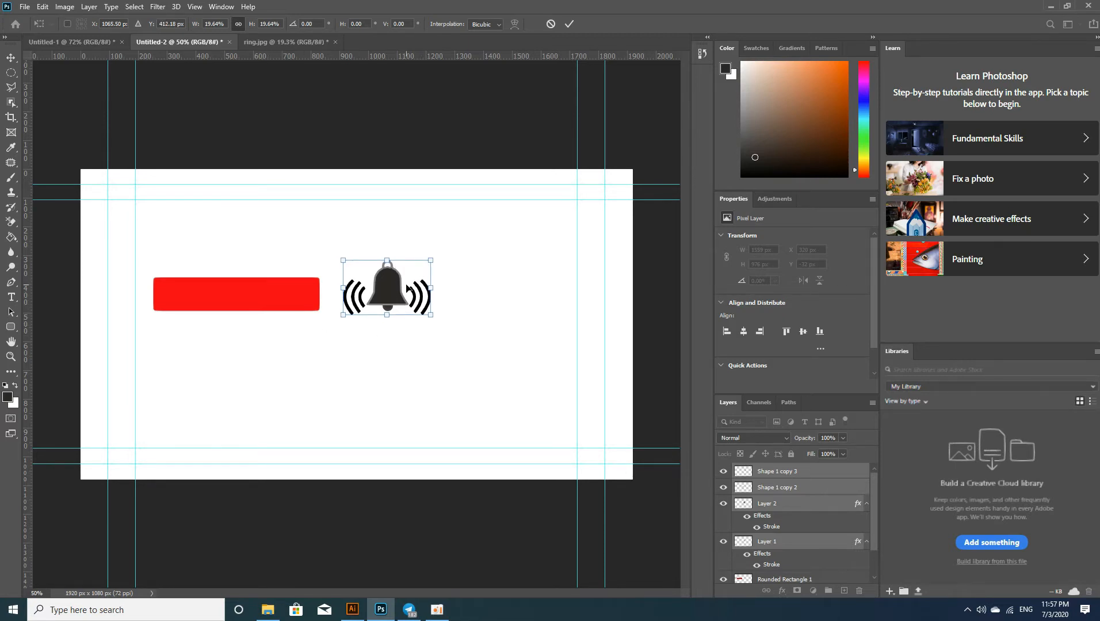
pyautogui.moveTo(431, 260); pyautogui.dragTo(386, 291)
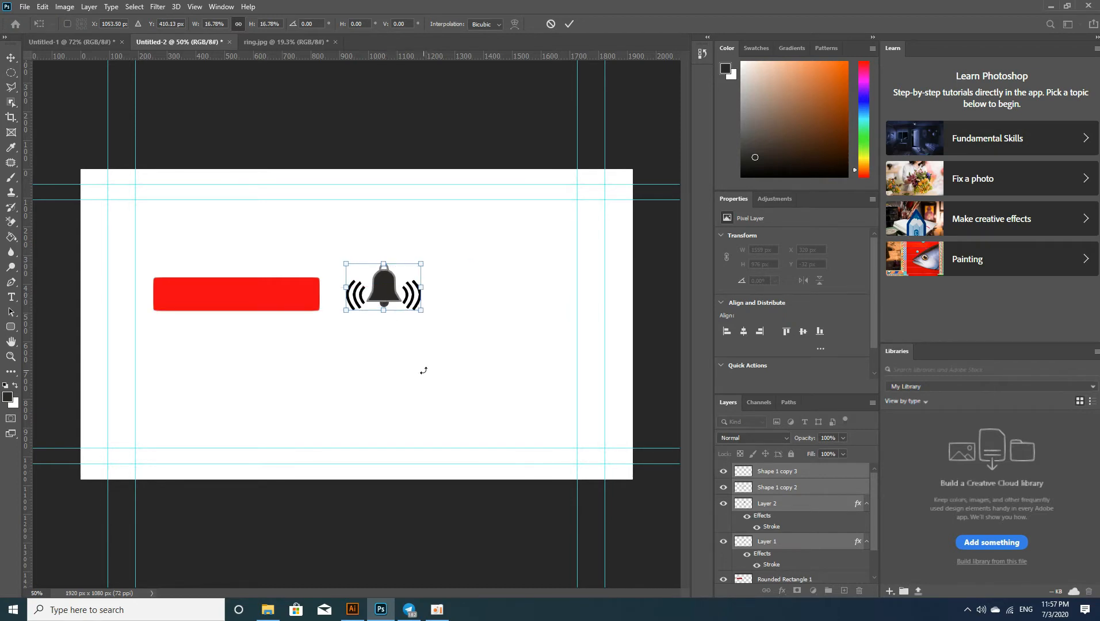
pyautogui.click(569, 23)
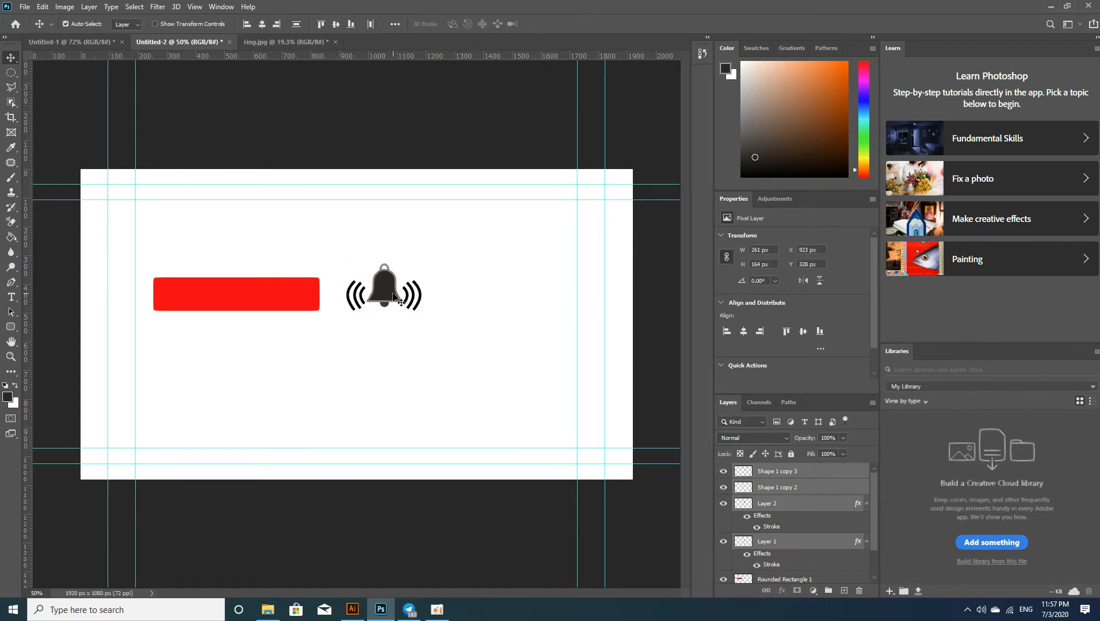
# - Scale the bell icon to about 87.55% and shift it close beside the red button's right edge
pyautogui.hotkey('ctrl', 't')
pyautogui.moveTo(422, 311); pyautogui.dragTo(375, 295)
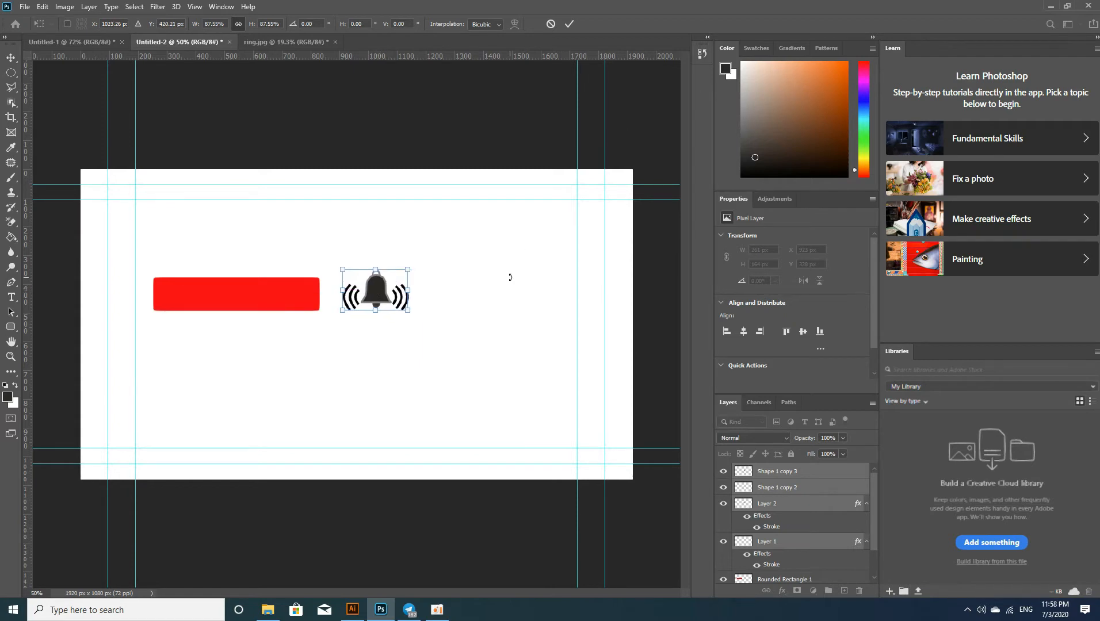
pyautogui.press('Left')
pyautogui.press('Left')
pyautogui.press('Left')
pyautogui.hotkey('shift', 'Left')
pyautogui.hotkey('shift', 'Left')
pyautogui.press('Left')
pyautogui.press('Down')
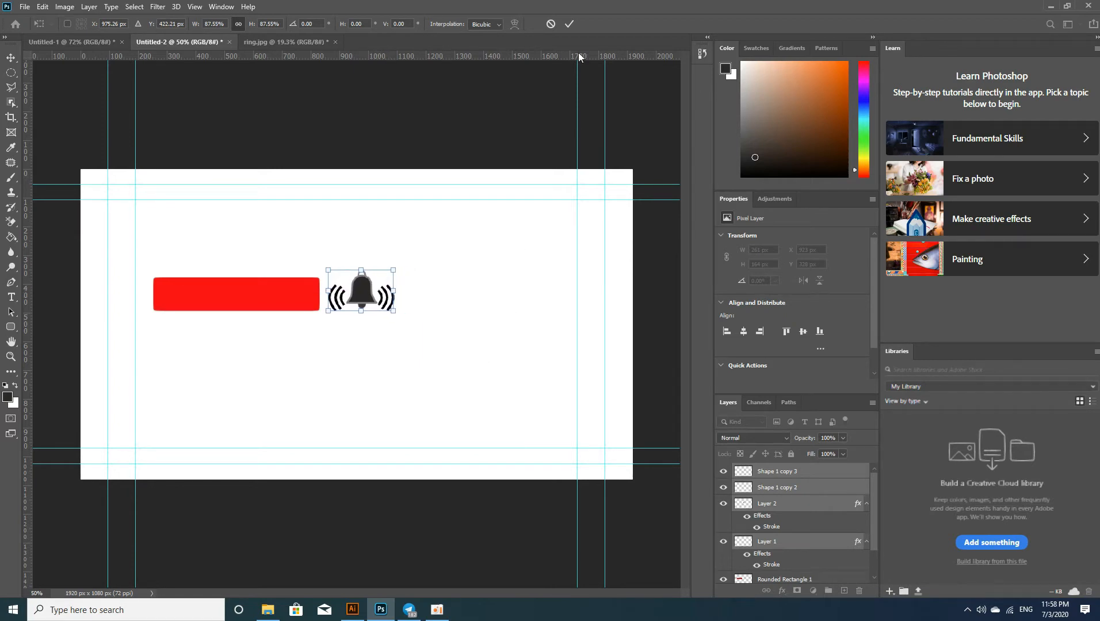
pyautogui.click(569, 24)
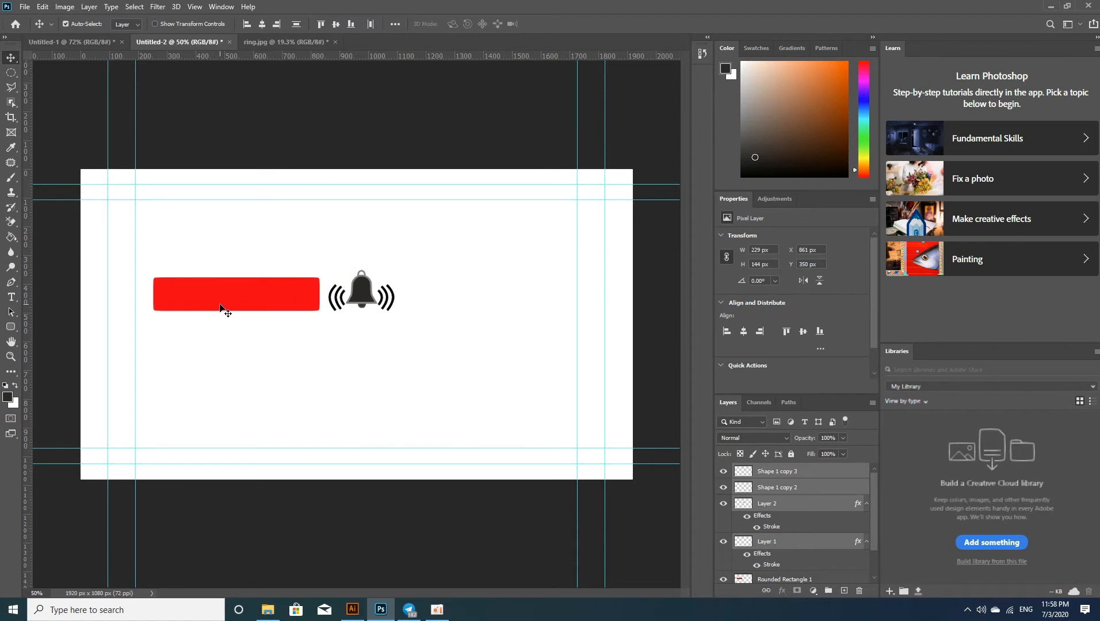
# - Add a text box reading "Subcrice" over the red button and commit the text
pyautogui.click(11, 297)
pyautogui.moveTo(168, 294); pyautogui.dragTo(319, 325)
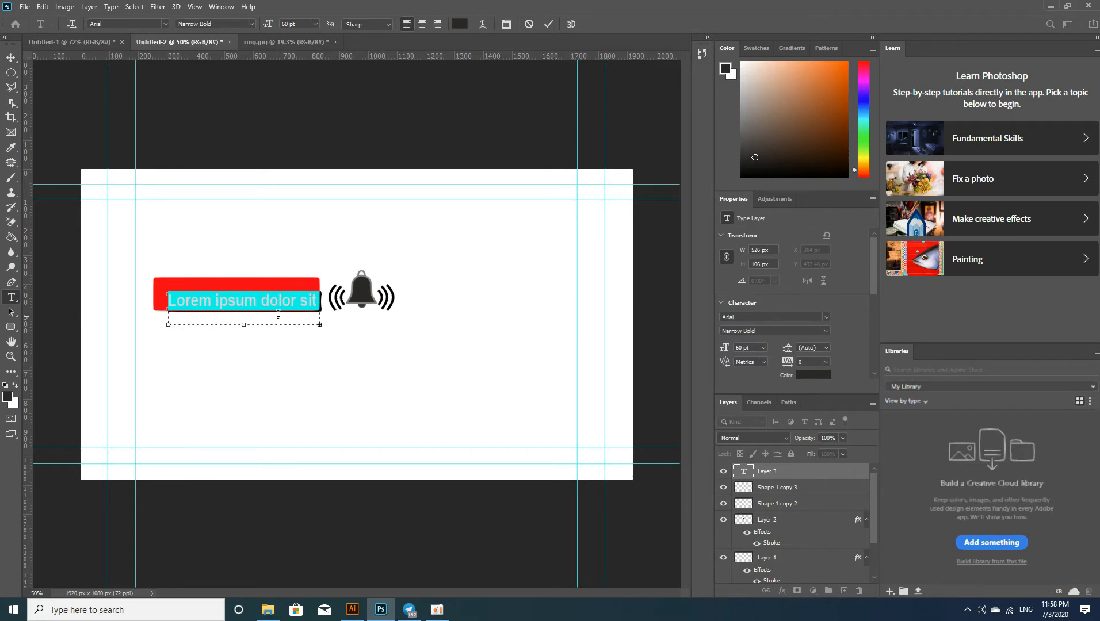
pyautogui.write('Subcrice')
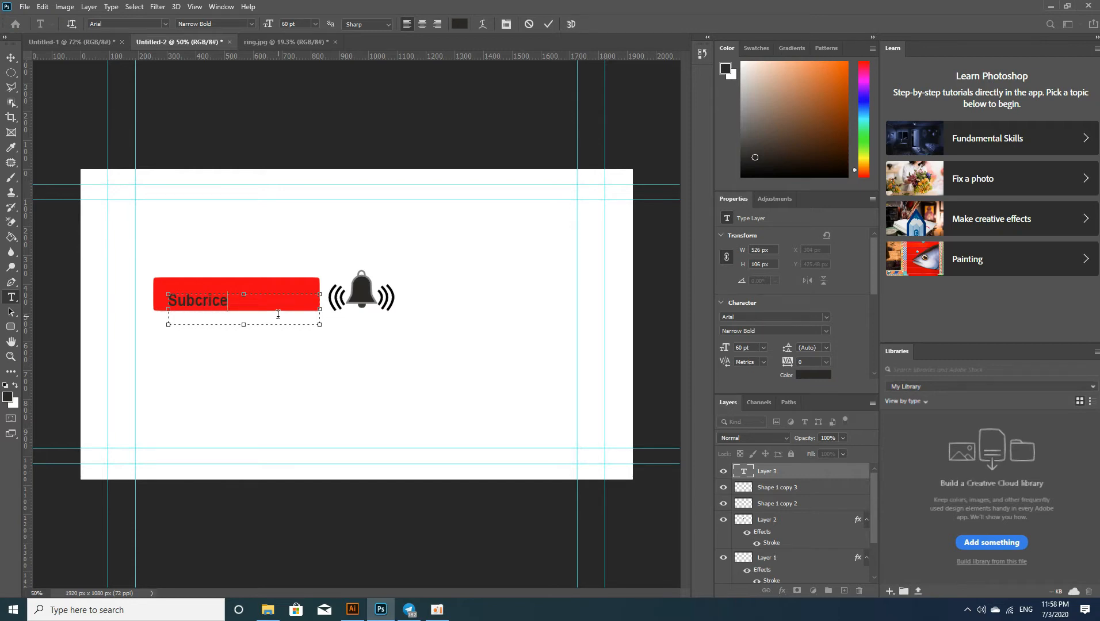
pyautogui.moveTo(319, 324); pyautogui.dragTo(283, 276)
pyautogui.click(547, 25)
# - Transform the Subcrice text, scaling it to 229.55% and positioning it over the red button
pyautogui.hotkey('ctrl', 't')
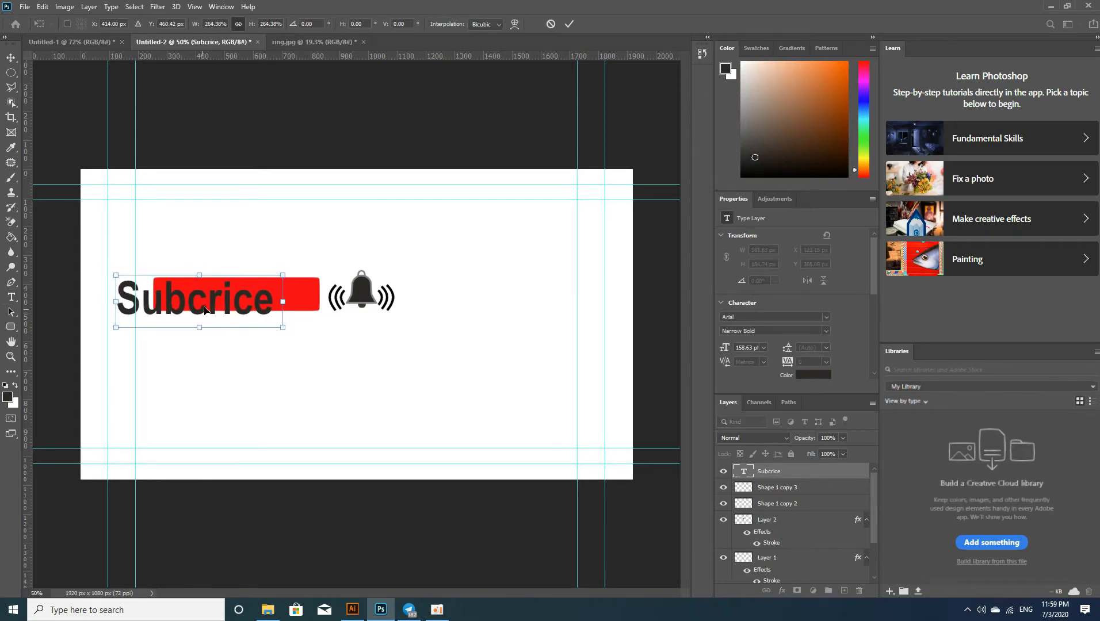
pyautogui.moveTo(205, 310); pyautogui.dragTo(250, 303)
pyautogui.moveTo(328, 268); pyautogui.dragTo(305, 274)
pyautogui.moveTo(250, 301); pyautogui.dragTo(253, 302)
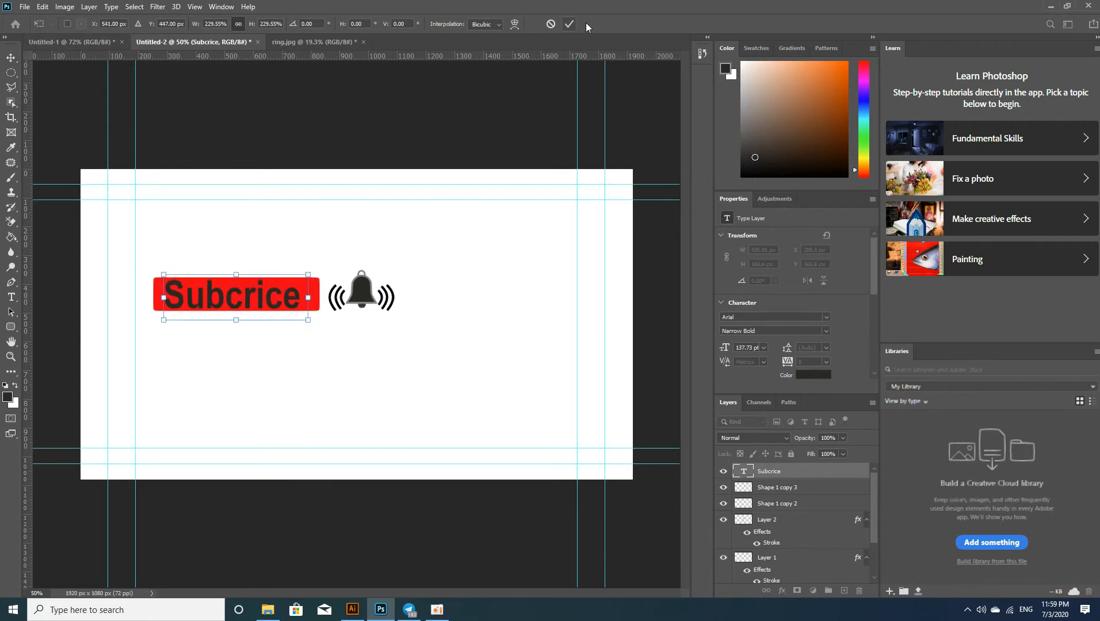
pyautogui.click(569, 24)
# - Set the Subcrice text's font style to Regular and widen its text box so the whole word fits
pyautogui.doubleClick(262, 298)
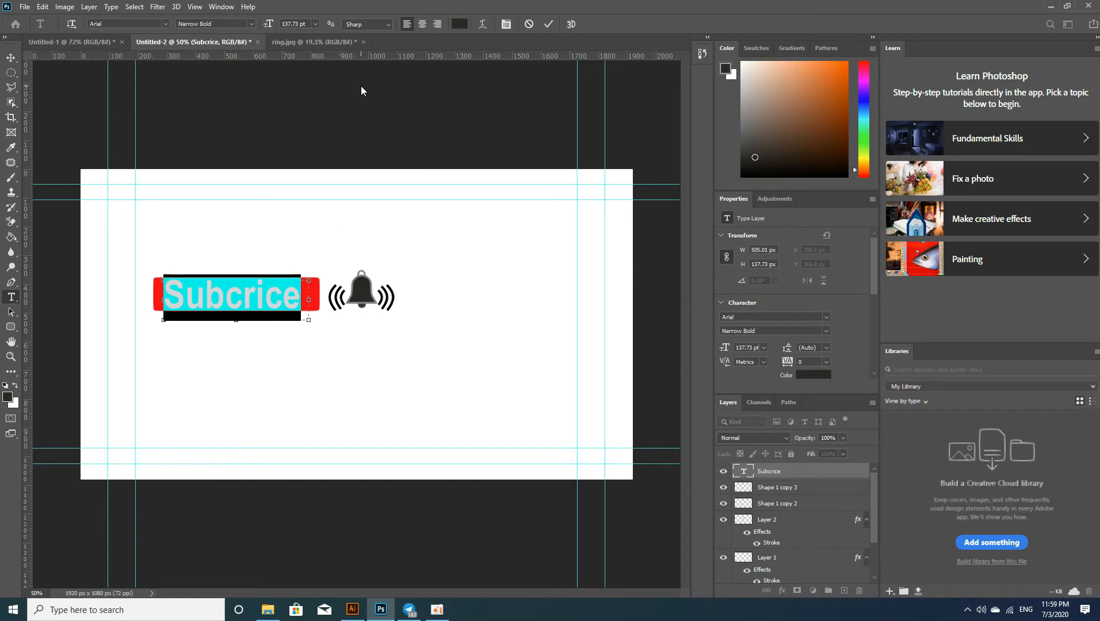
pyautogui.click(251, 24)
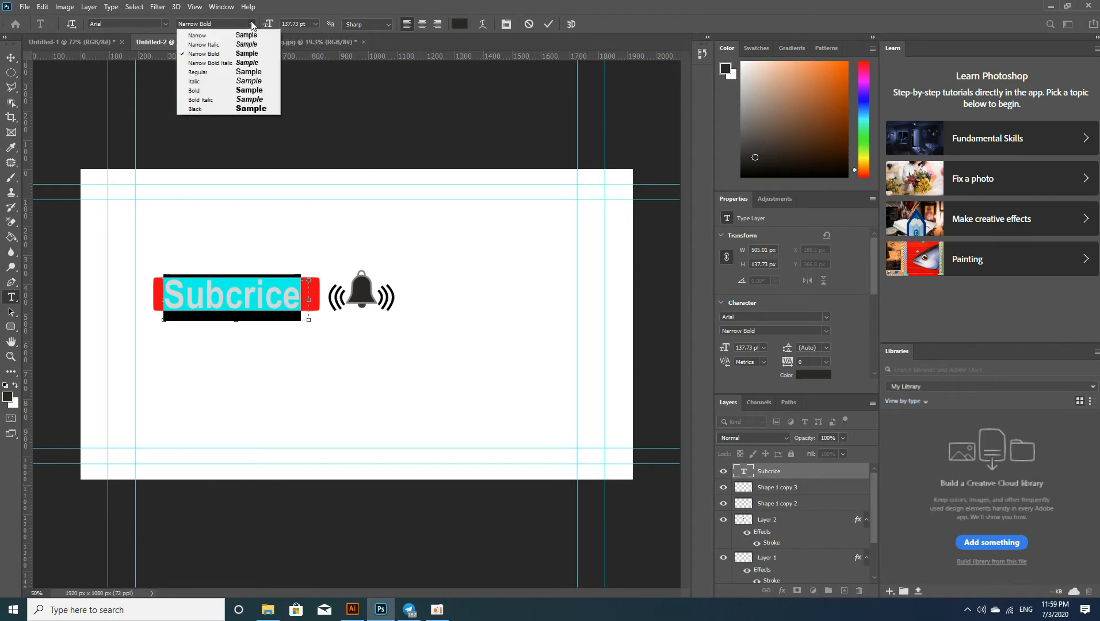
pyautogui.press('Down')
pyautogui.press('Down')
pyautogui.press('Return')
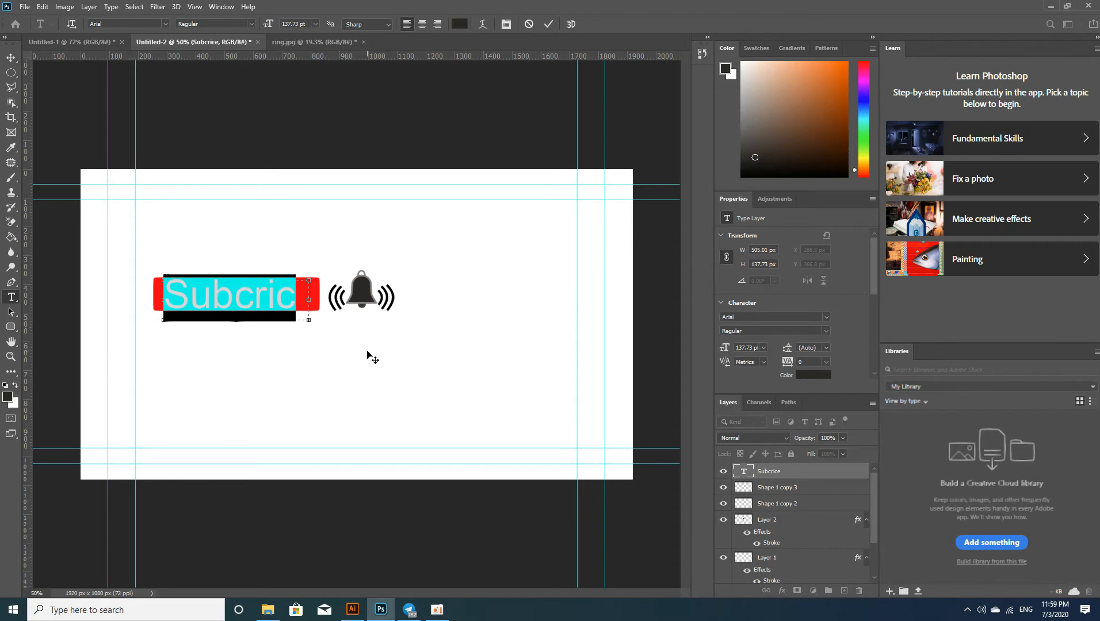
pyautogui.moveTo(309, 320); pyautogui.dragTo(345, 316)
pyautogui.click(548, 24)
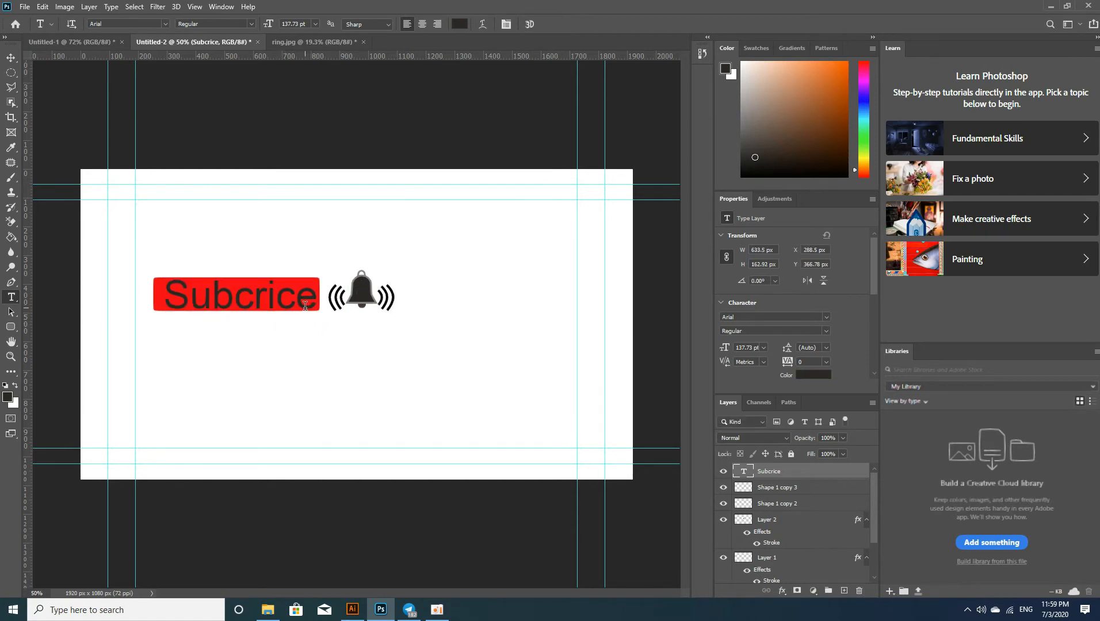
# - Scale the Subcrice text down to 117.92 pt and fit it inside the red button
pyautogui.hotkey('ctrl', 't')
pyautogui.moveTo(346, 321); pyautogui.dragTo(329, 318)
pyautogui.moveTo(250, 273); pyautogui.dragTo(249, 282)
pyautogui.press('Return')
# - Set the Subcrice text's font style to Bold and commit the change
pyautogui.press('t')
pyautogui.doubleClick(243, 305)
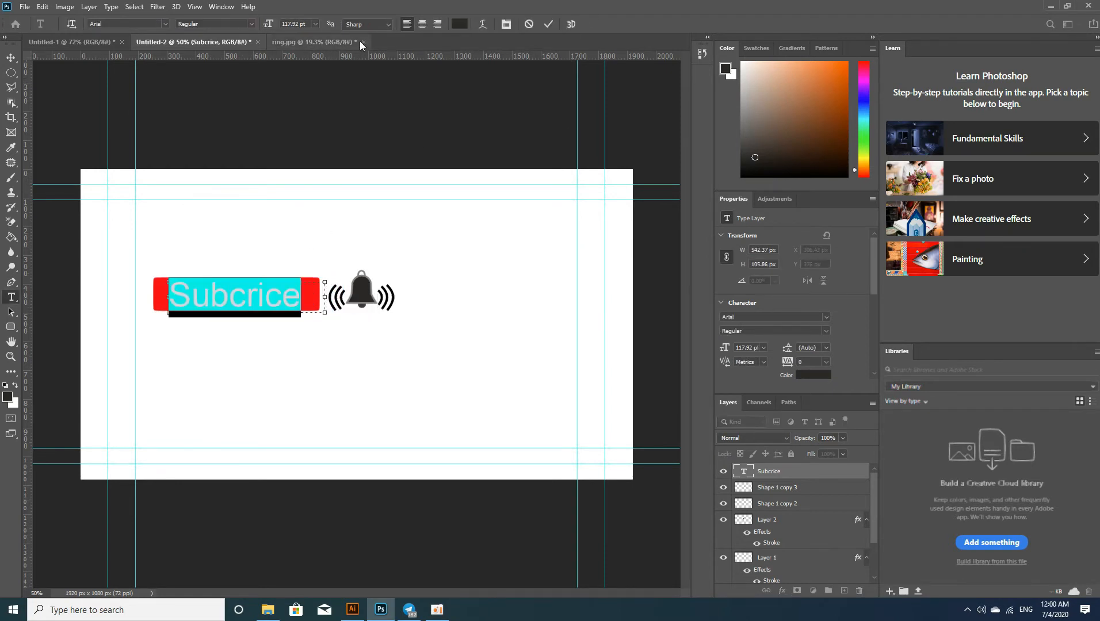
pyautogui.click(252, 23)
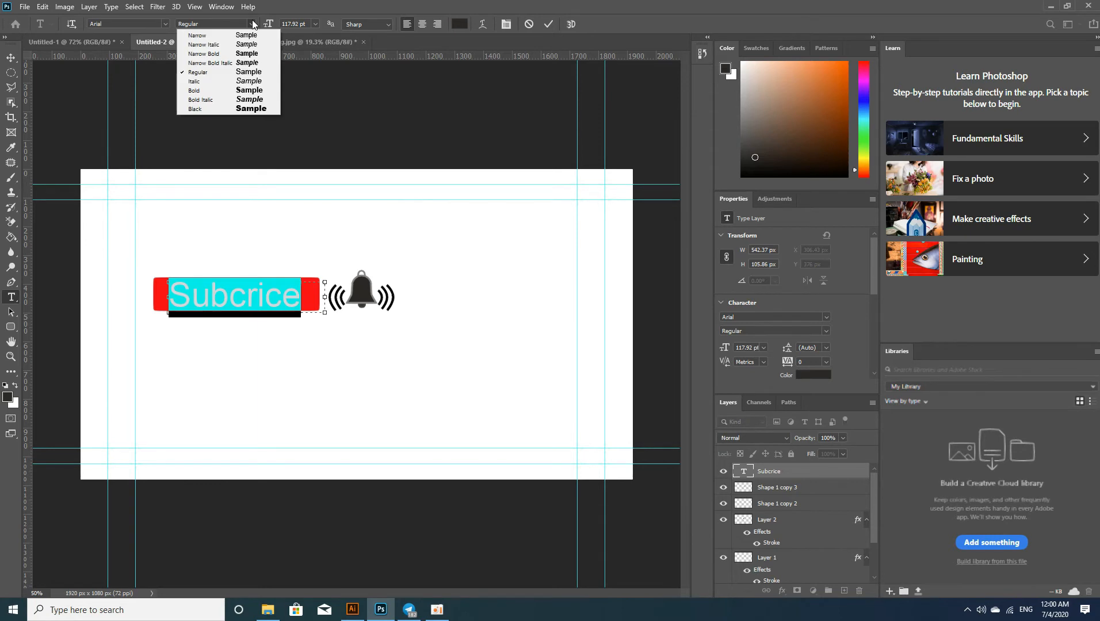
pyautogui.click(207, 90)
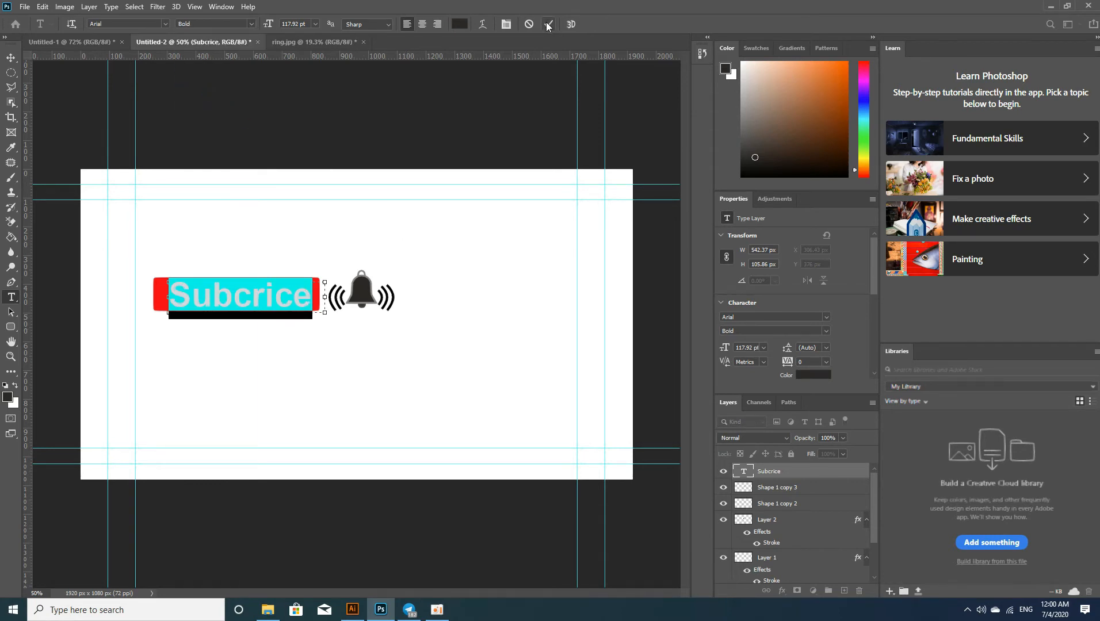
pyautogui.click(397, 326)
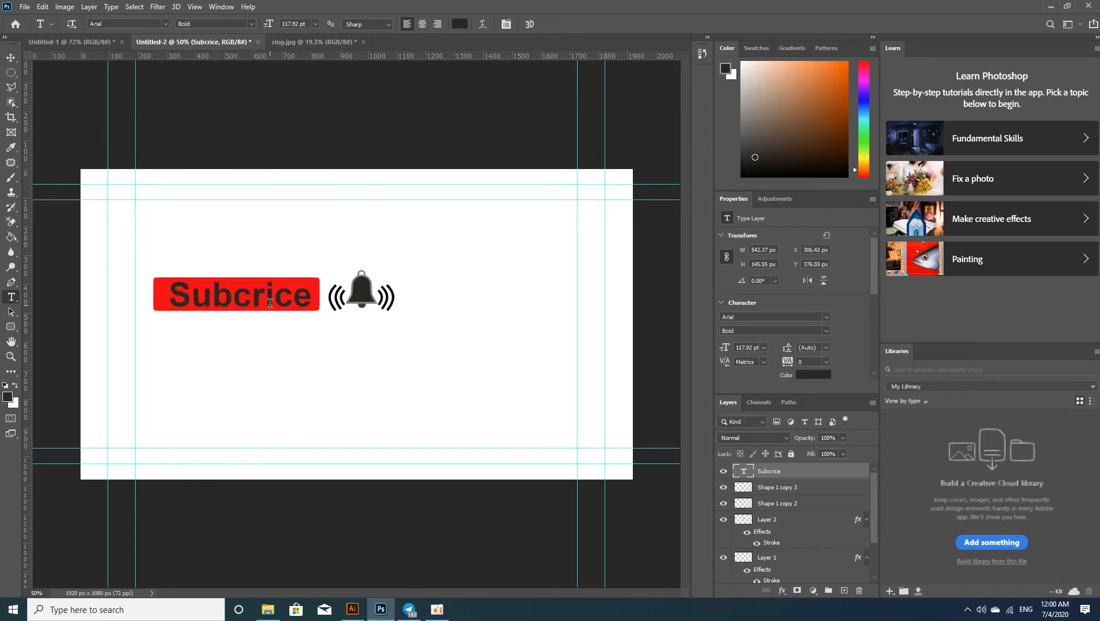
# - Toggle the visibility of Rounded Rectangle 1 and Rounded Rectangle 1 copy to identify the button's layers
pyautogui.press('v')
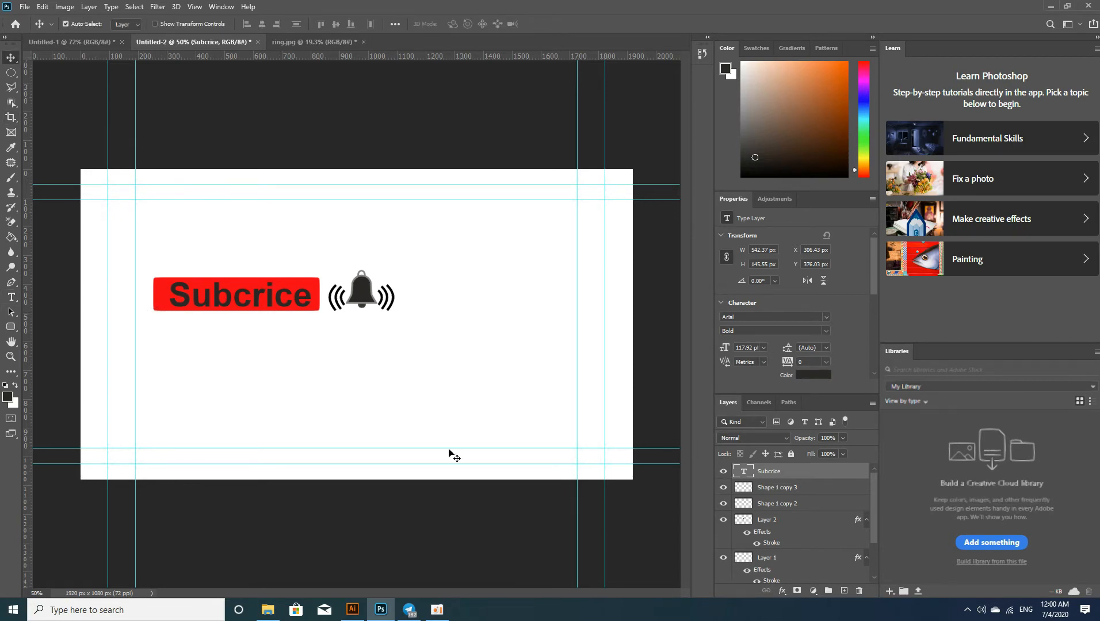
pyautogui.scroll(-3, 868, 516)
pyautogui.click(723, 543)
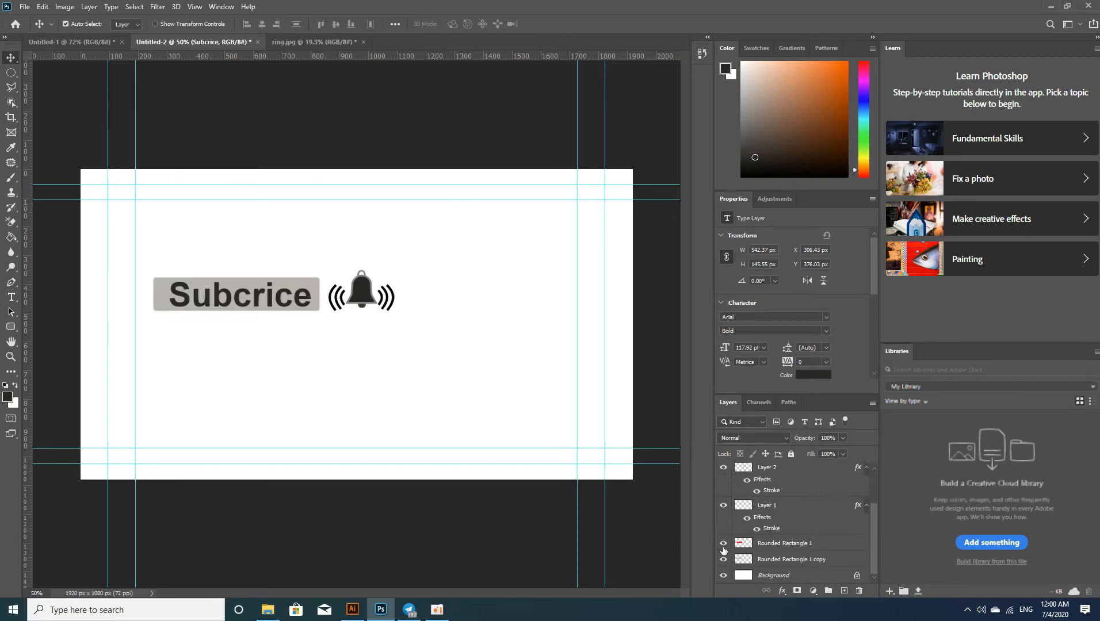
pyautogui.click(723, 545)
pyautogui.click(724, 561)
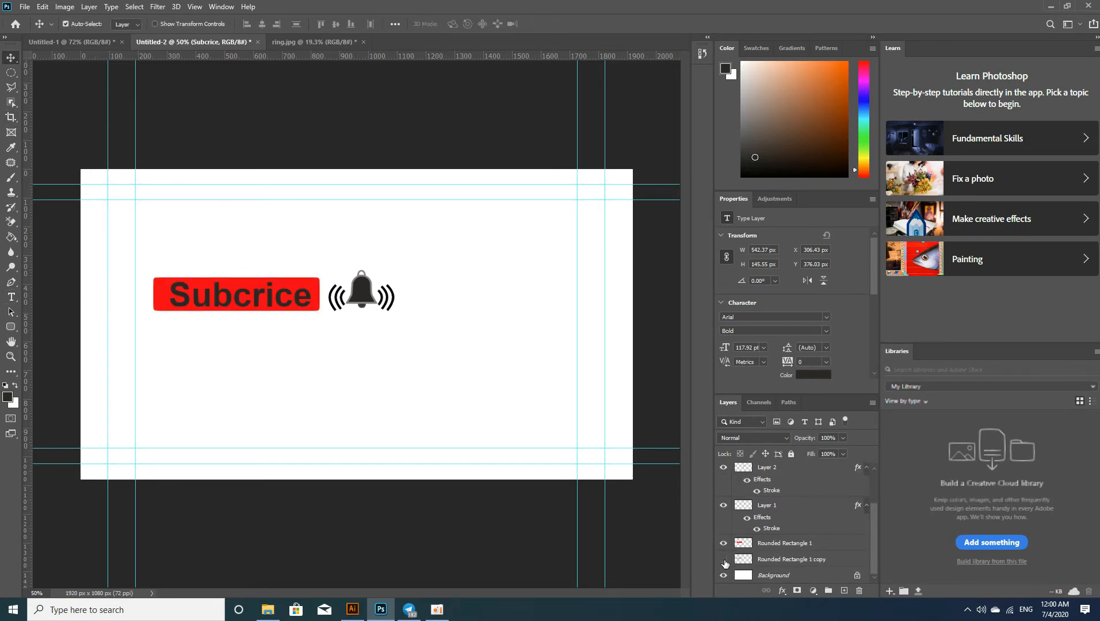
# - Select Rounded Rectangle 1 and Rounded Rectangle 1 copy and stretch them to 103.46% width and 122.41% height
pyautogui.click(794, 546)
pyautogui.click(793, 561)
pyautogui.keyDown('shift'); pyautogui.click(793, 551); pyautogui.keyUp('shift')
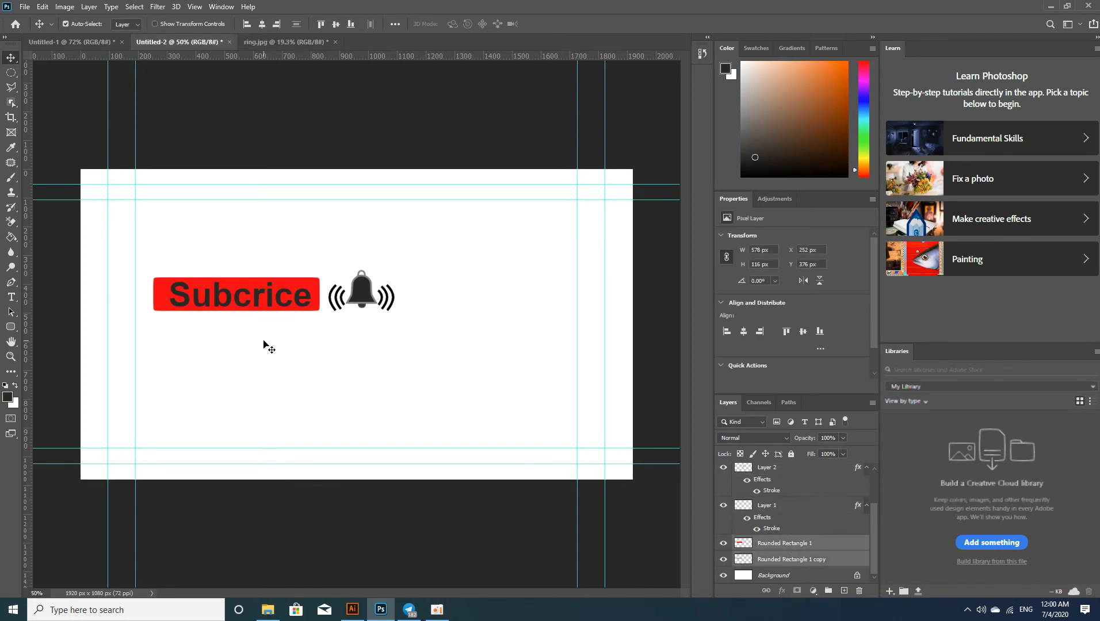
pyautogui.hotkey('ctrl', 't')
pyautogui.moveTo(245, 274); pyautogui.dragTo(246, 272)
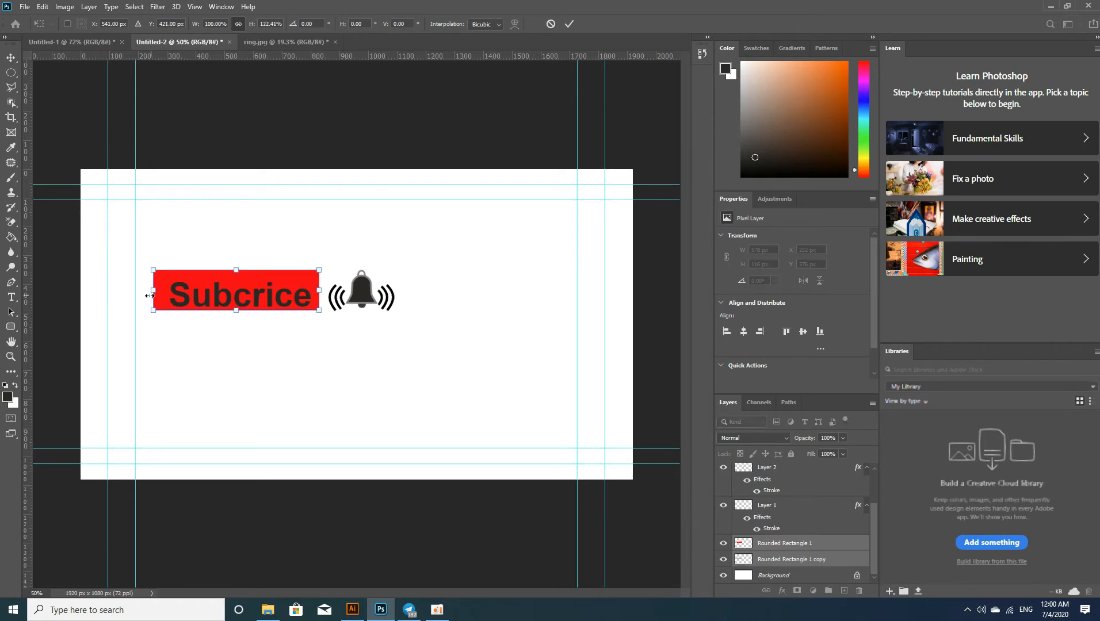
pyautogui.moveTo(149, 296); pyautogui.dragTo(144, 295)
# - Nudge the stretched rectangles down and right to X 537 px, Y 435 px behind the text and apply the transform
pyautogui.press('Down')
pyautogui.press('Down')
pyautogui.press('Down')
pyautogui.press('Down')
pyautogui.press('Down')
pyautogui.press('Down')
pyautogui.press('Down')
pyautogui.press('Down')
pyautogui.press('Down')
pyautogui.press('Down')
pyautogui.press('Down')
pyautogui.press('Down')
pyautogui.press('Down')
pyautogui.press('Down')
pyautogui.press('Down')
pyautogui.press('Down')
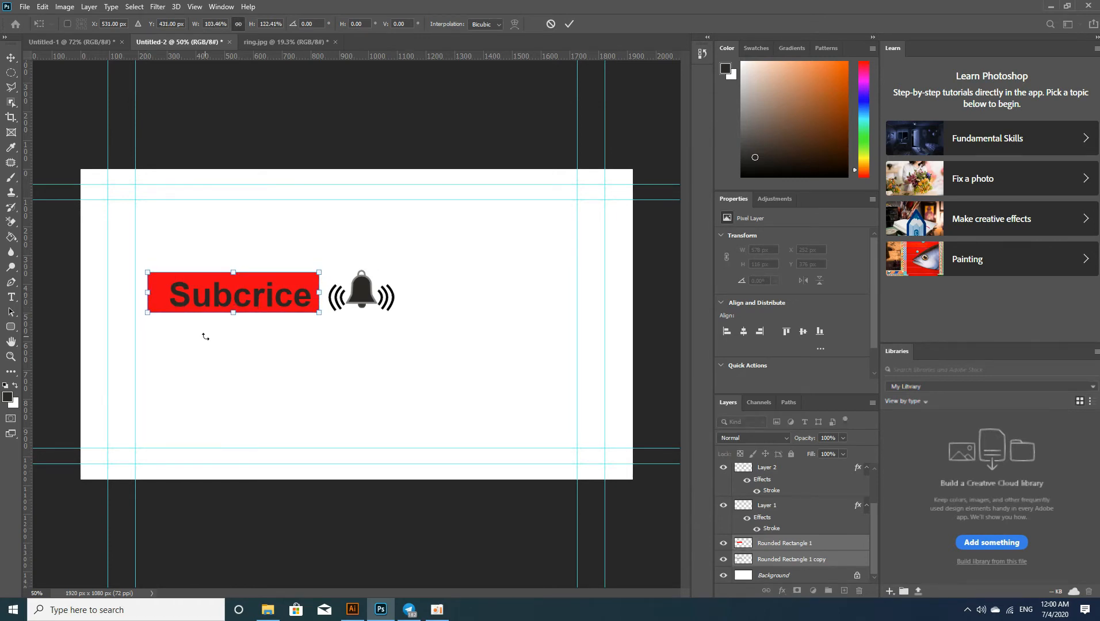
pyautogui.press('Right')
pyautogui.press('Right')
pyautogui.press('Right')
pyautogui.press('Right')
pyautogui.press('Right')
pyautogui.press('Right')
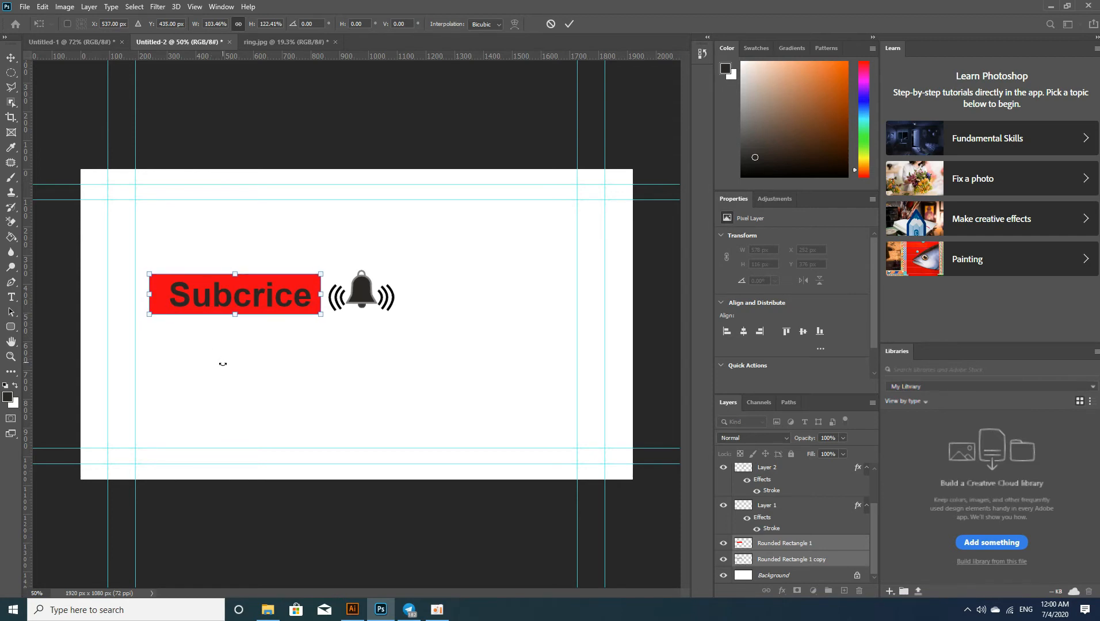
pyautogui.click(569, 24)
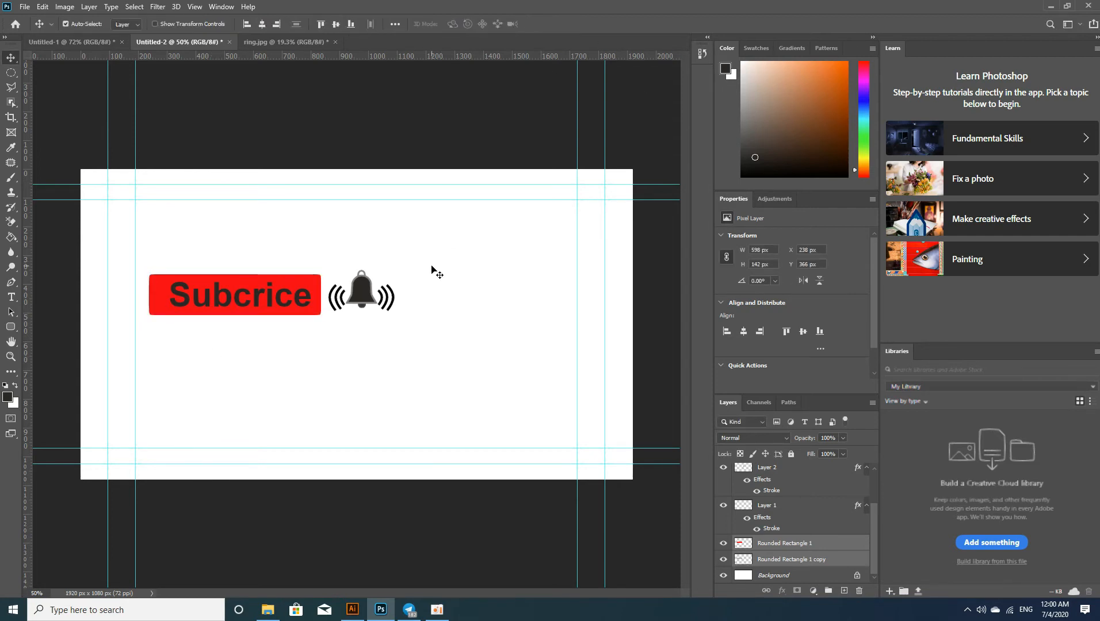
# - Open hand-drawing-sketch-man-hands-showing-numbers-vector-14677594 from the arms folder on Local Disk (E:)
pyautogui.click(24, 6)
pyautogui.click(40, 28)
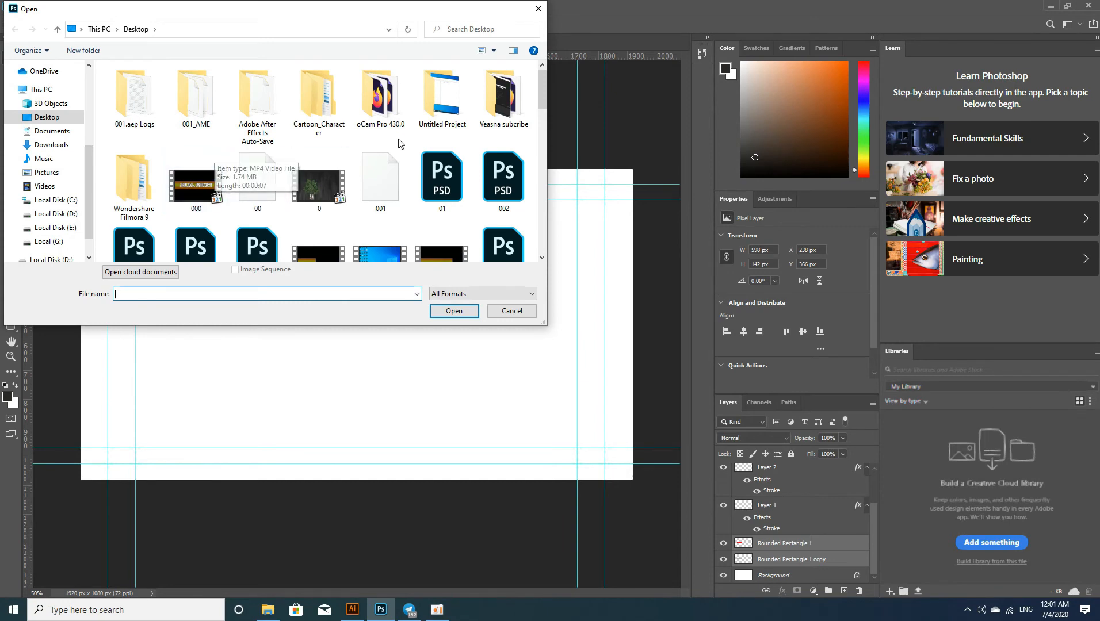
pyautogui.moveTo(542, 109); pyautogui.dragTo(539, 135)
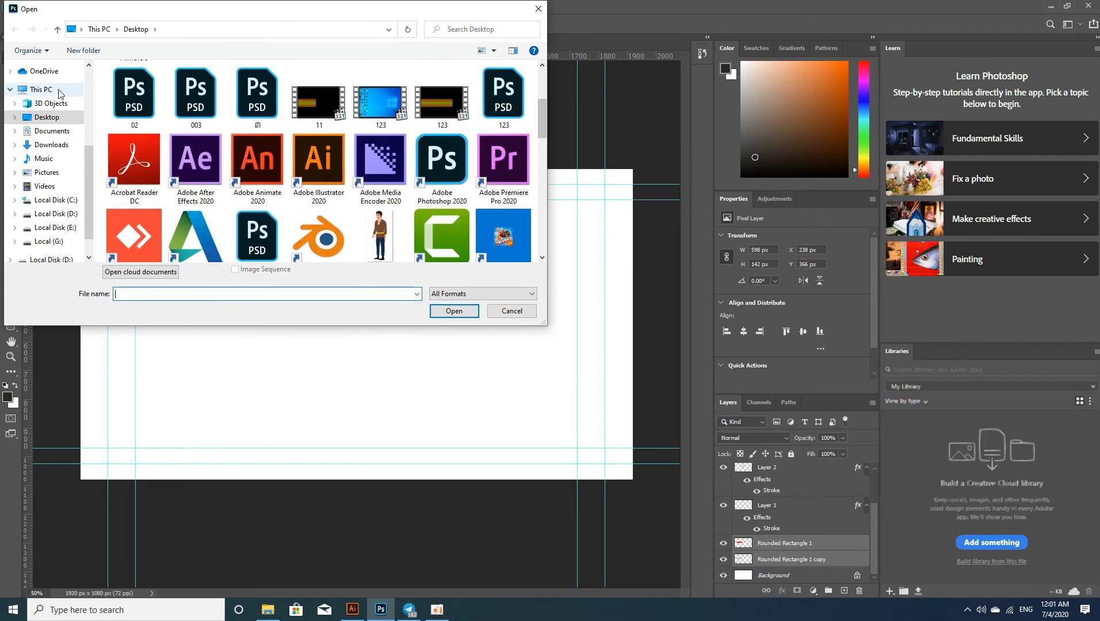
pyautogui.click(56, 91)
pyautogui.doubleClick(432, 214)
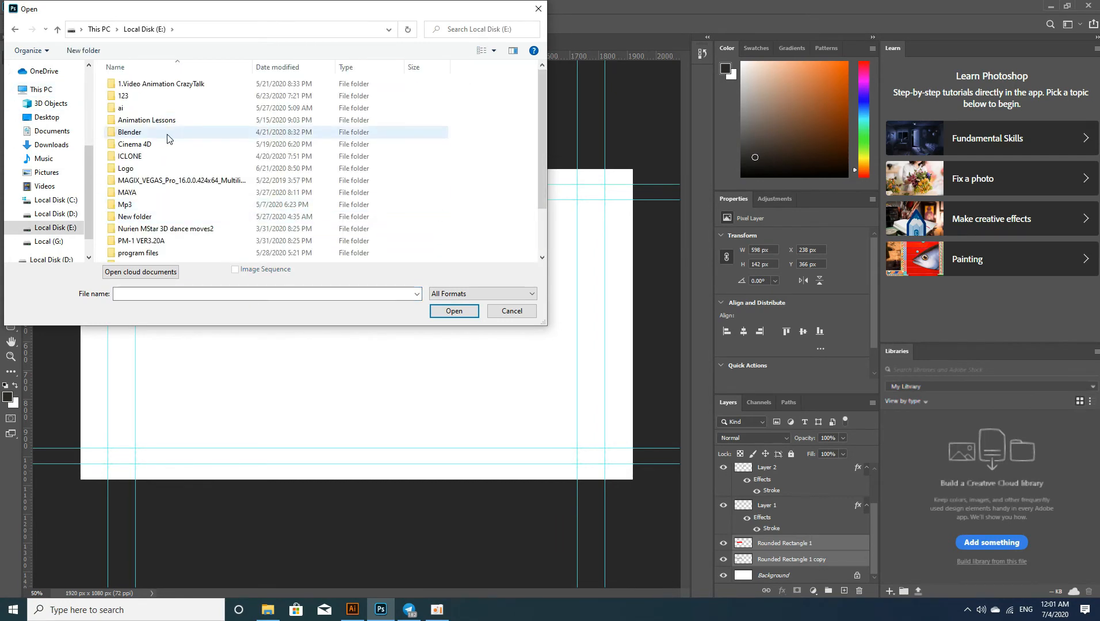
pyautogui.scroll(-2, 230, 230)
pyautogui.doubleClick(139, 257)
pyautogui.doubleClick(202, 132)
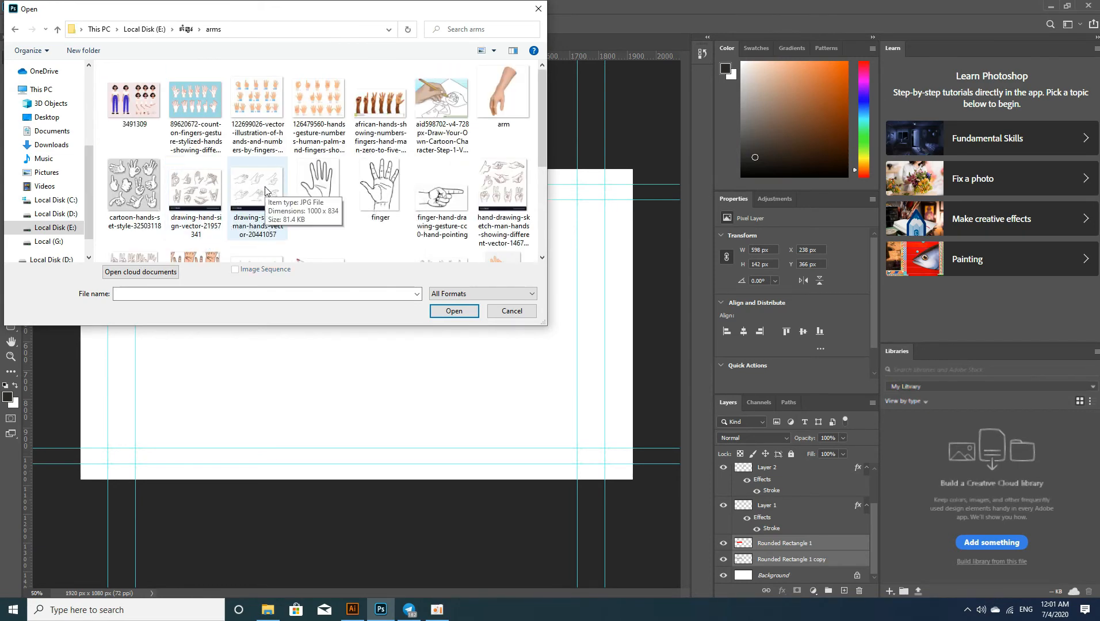
pyautogui.scroll(-3, 266, 192)
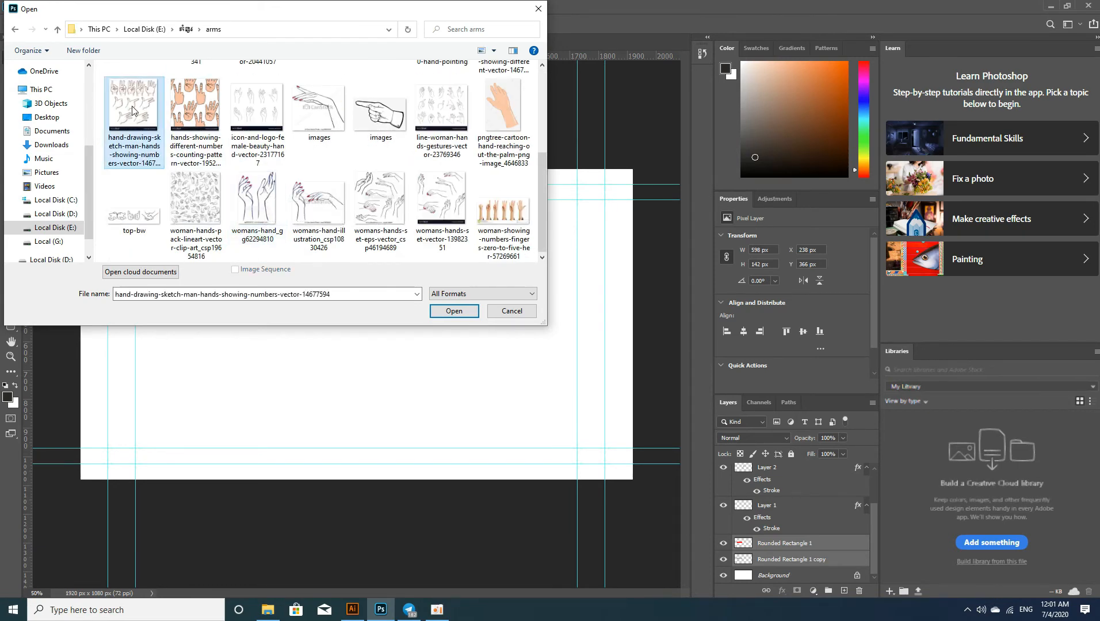
pyautogui.doubleClick(145, 121)
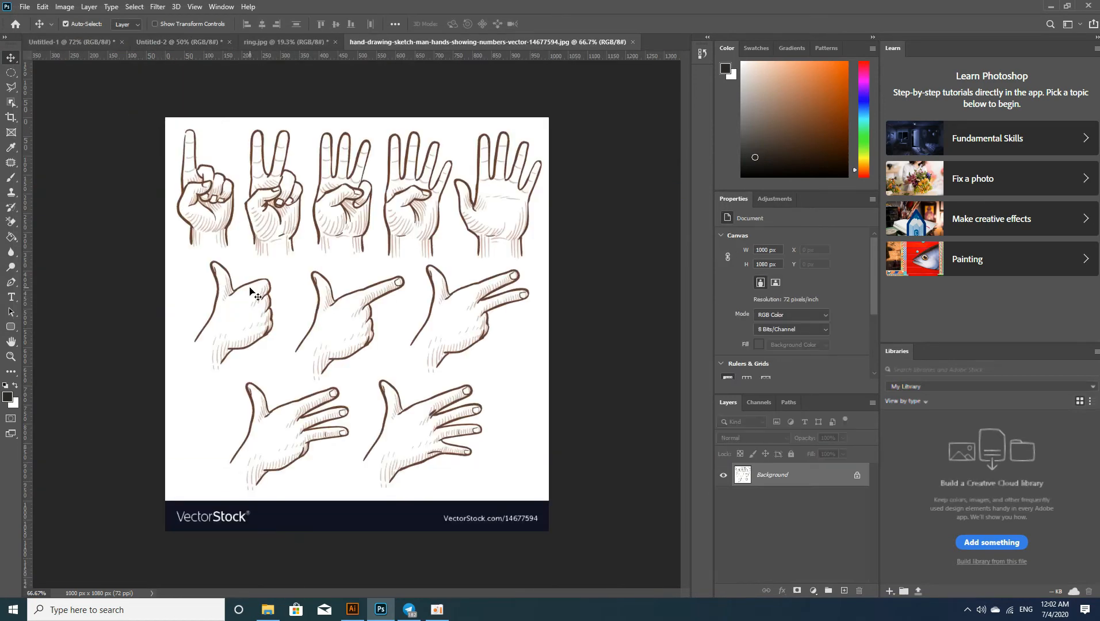
# - Start a Pen tool shape at the wrist end of the middle-row hand with thumb and index finger extended
pyautogui.click(11, 283)
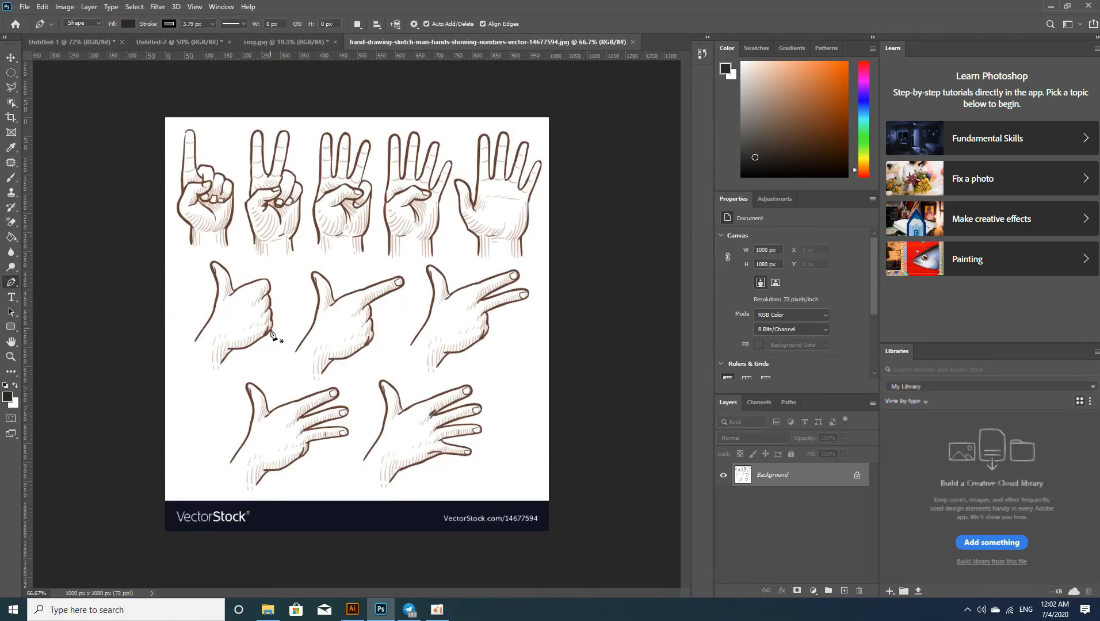
pyautogui.scroll(3, 288, 354)
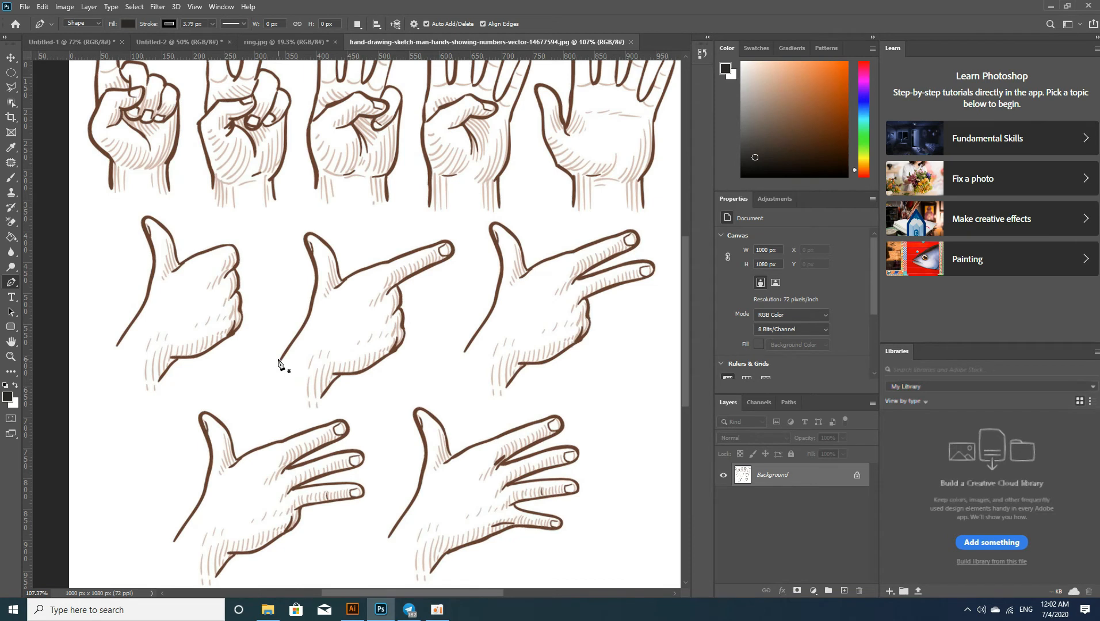
pyautogui.click(278, 360)
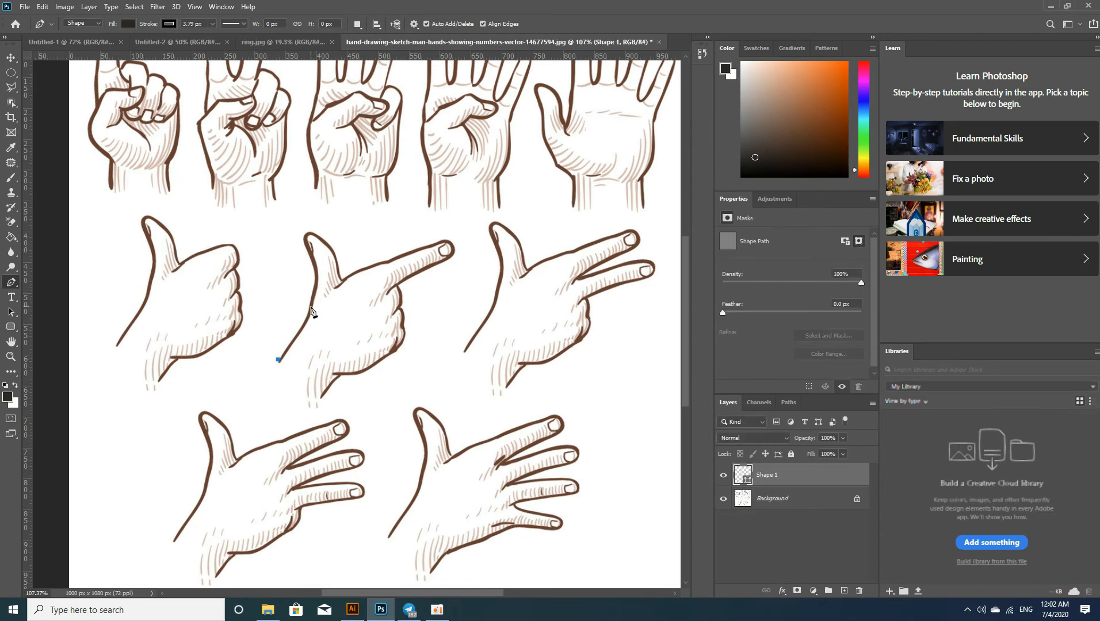
pyautogui.click(310, 314)
pyautogui.moveTo(314, 299); pyautogui.dragTo(314, 267)
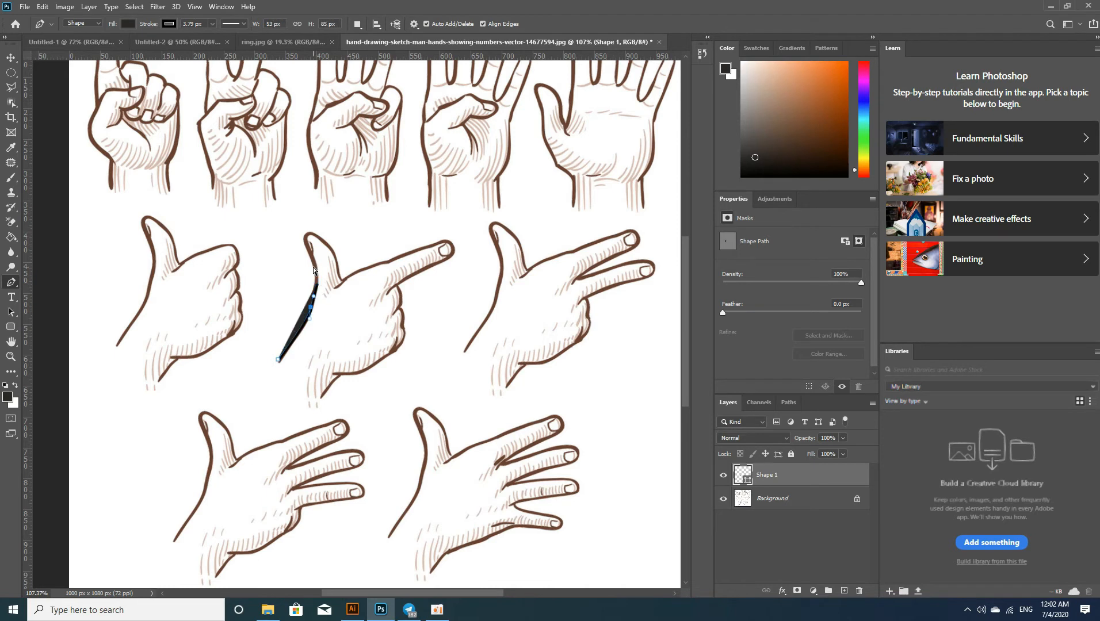
pyautogui.hotkey('ctrl', 'z')
# - Set the Pen tool to Path mode and trace the pointing hand from the wrist around the thumb and index finger
pyautogui.click(100, 28)
pyautogui.click(80, 35)
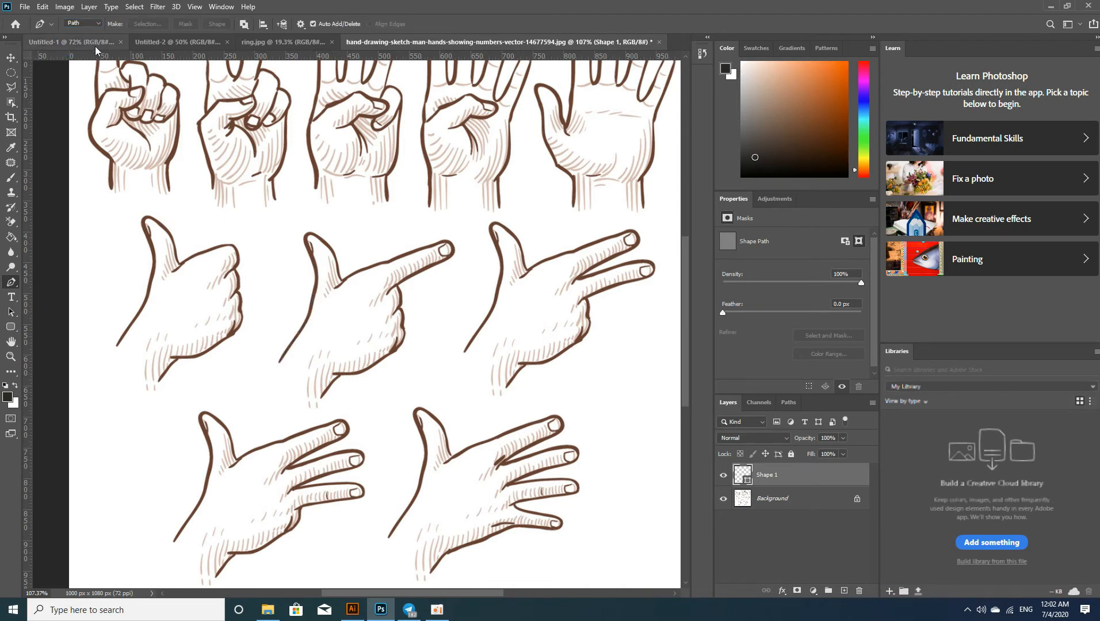
pyautogui.click(302, 327)
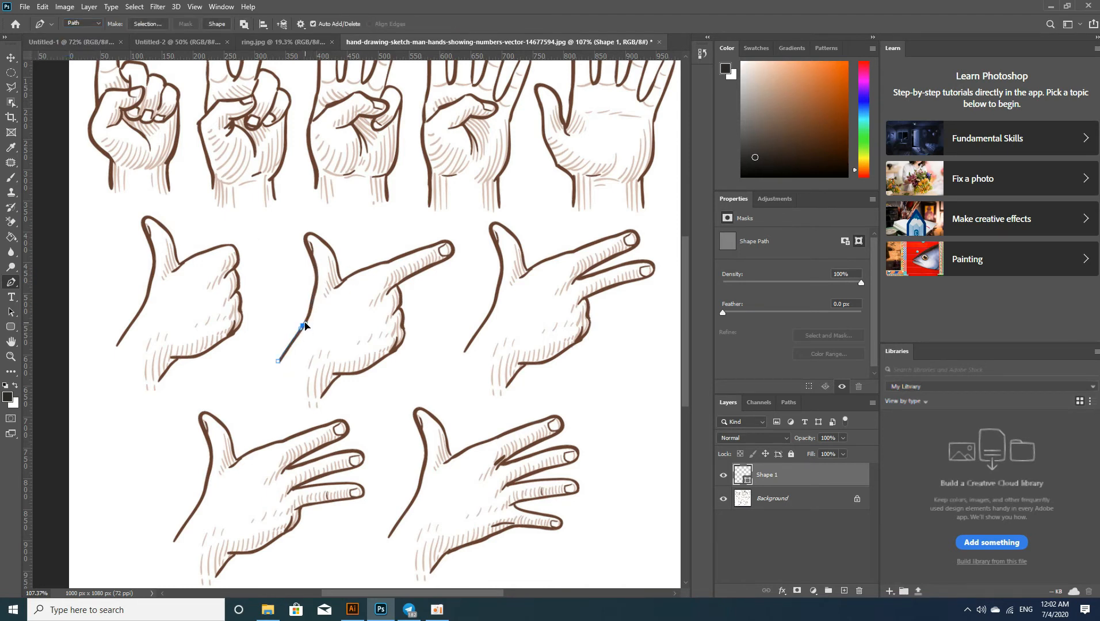
pyautogui.click(313, 301)
pyautogui.click(303, 241)
pyautogui.moveTo(318, 236); pyautogui.dragTo(452, 248)
pyautogui.click(452, 258)
pyautogui.click(398, 286)
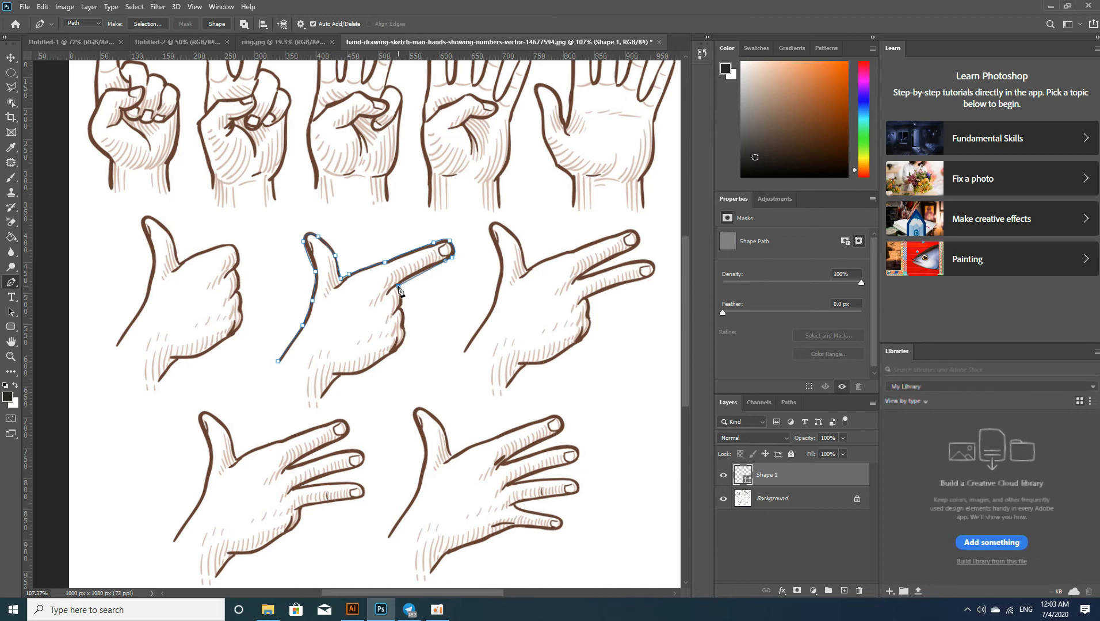
# - Trace the pointing hand's knuckles and lower palm back to the wrist, close the path and convert it to a selection
pyautogui.click(422, 273)
pyautogui.moveTo(425, 277); pyautogui.dragTo(421, 273)
pyautogui.moveTo(401, 314); pyautogui.dragTo(395, 320)
pyautogui.moveTo(406, 333); pyautogui.dragTo(382, 361)
pyautogui.moveTo(331, 377); pyautogui.dragTo(334, 379)
pyautogui.click(277, 363)
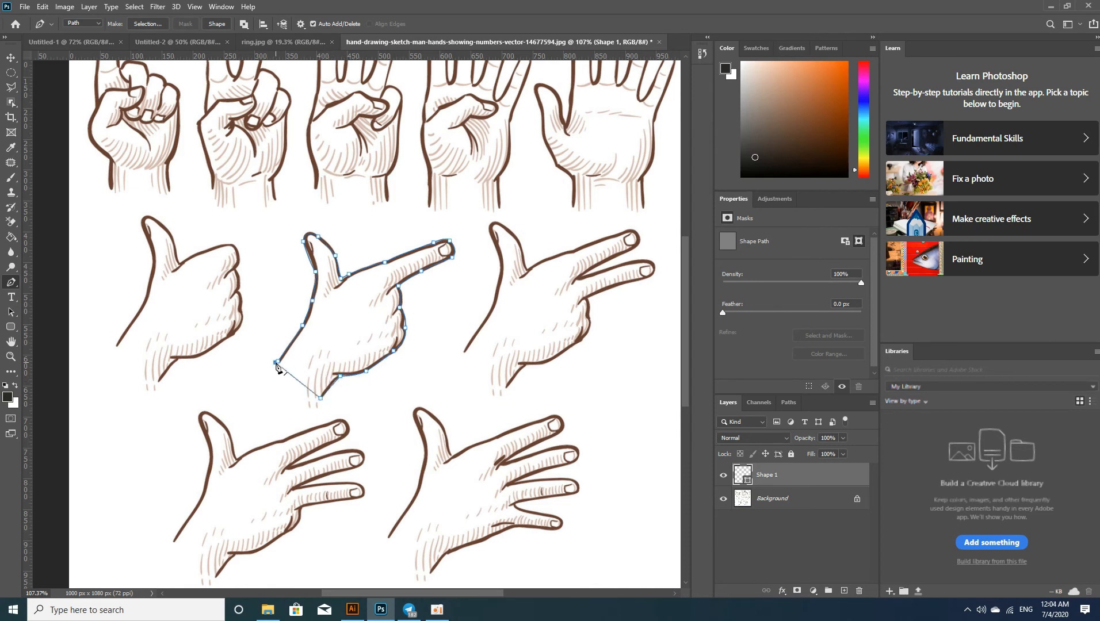
pyautogui.hotkey('ctrl', 'Return')
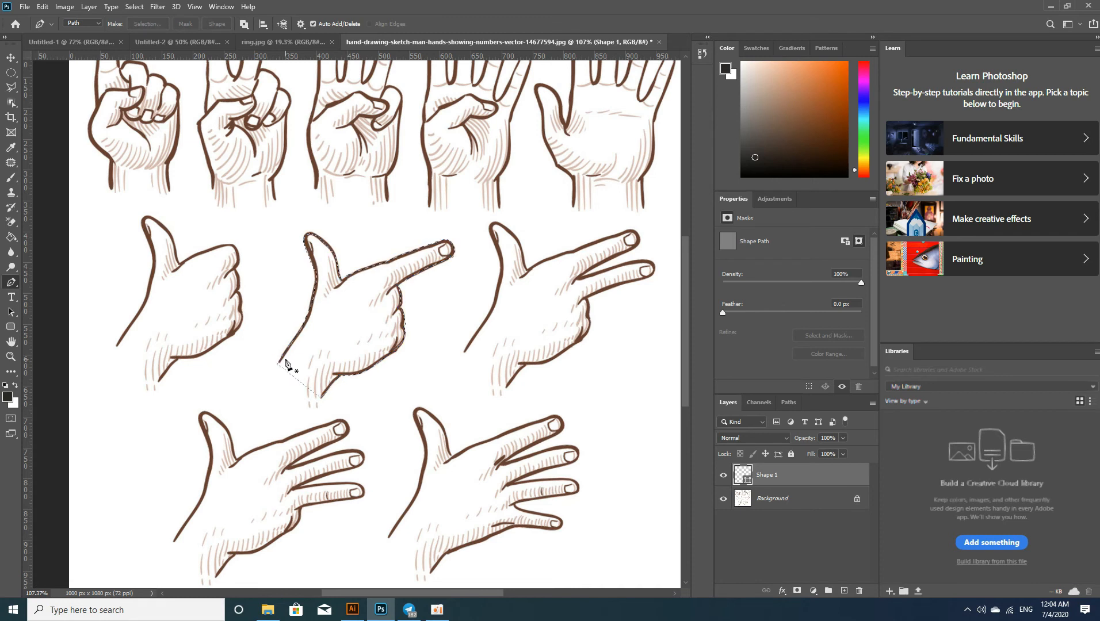
# - Copy the selected pointing hand from the Background layer of the sketch image into Untitled-2, below the red button
pyautogui.press('v')
pyautogui.click(773, 498)
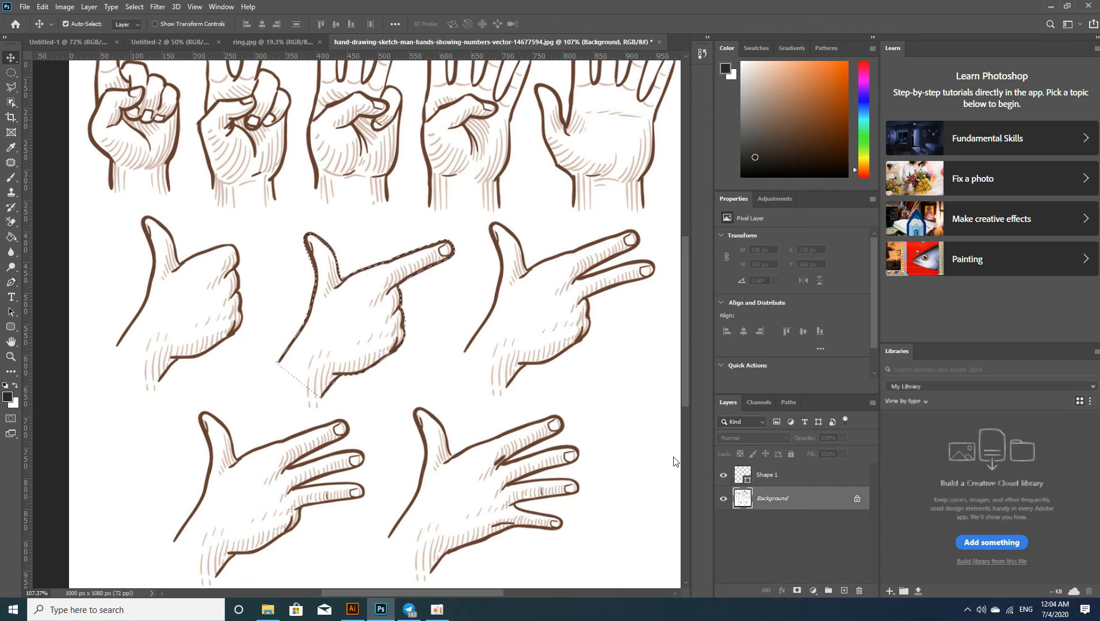
pyautogui.moveTo(347, 337); pyautogui.dragTo(241, 382)
# - Rotate the hand counterclockwise so its index finger points upward, and place its fingertip on the Subcrice button
pyautogui.hotkey('ctrl', 't')
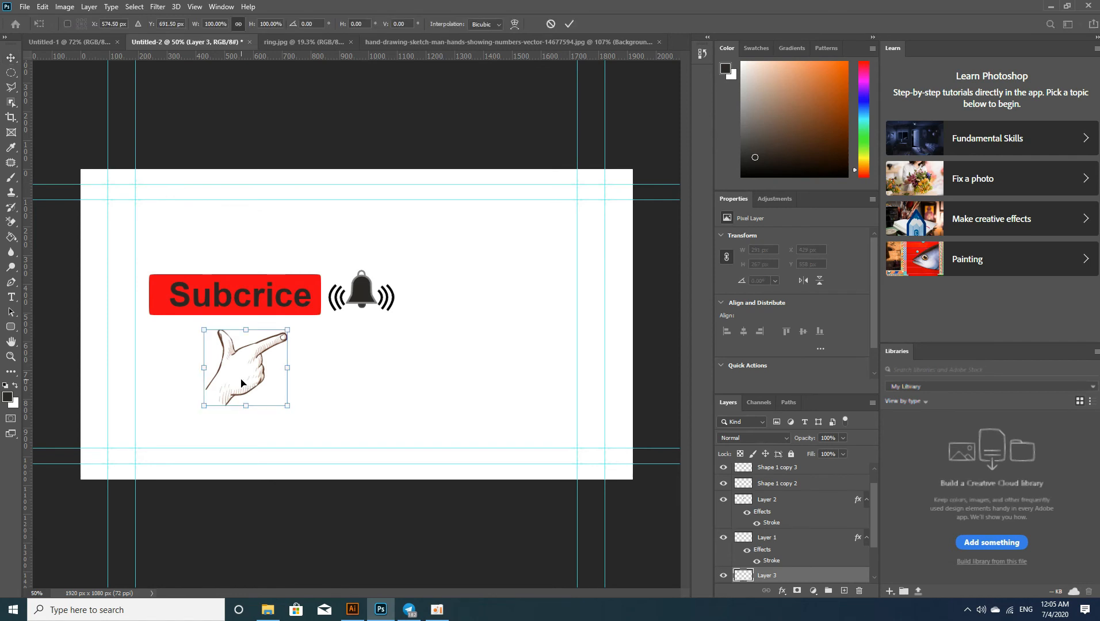
pyautogui.moveTo(296, 328); pyautogui.dragTo(286, 288)
pyautogui.moveTo(242, 378); pyautogui.dragTo(218, 363)
pyautogui.press('Return')
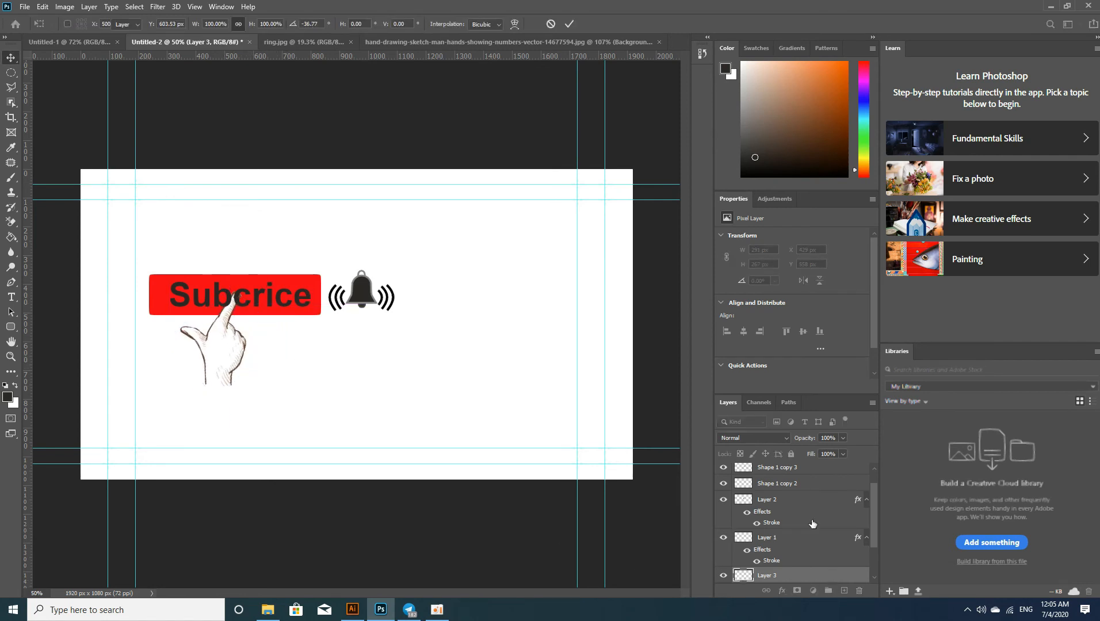
# - Move the hand layer above the Subcrice text layer and rename it arm
pyautogui.moveTo(768, 575); pyautogui.dragTo(800, 417)
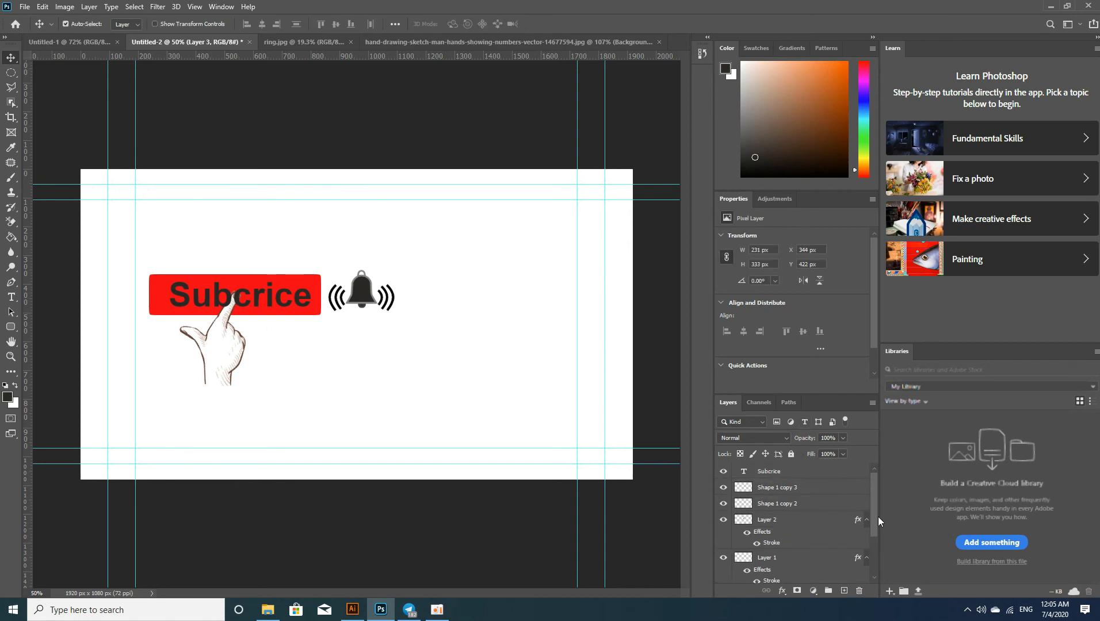
pyautogui.click(220, 365)
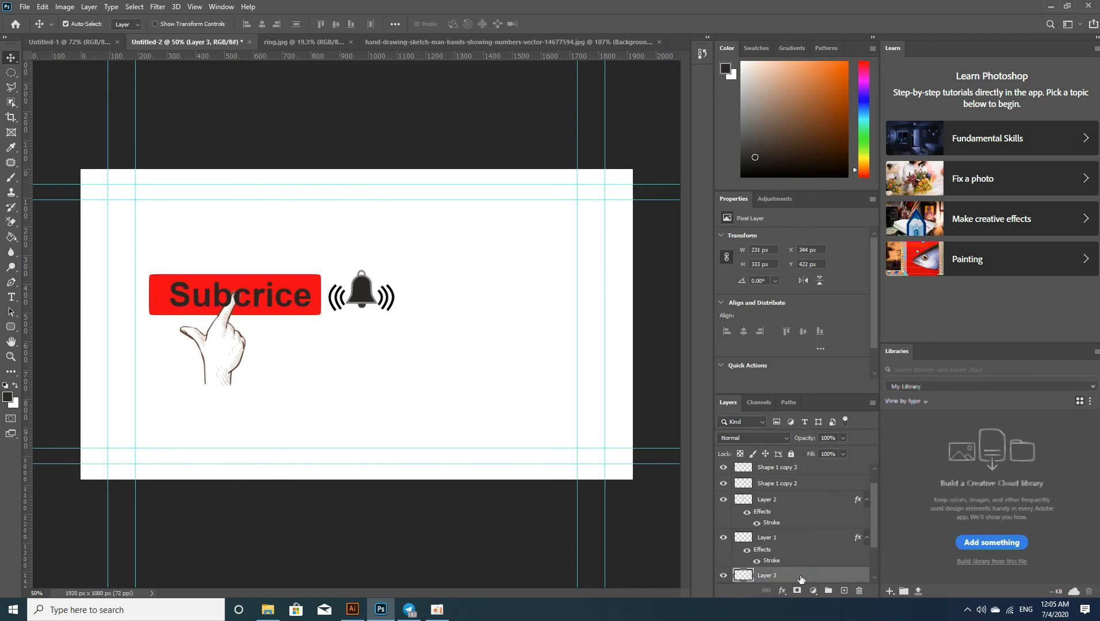
pyautogui.moveTo(802, 579); pyautogui.dragTo(780, 459)
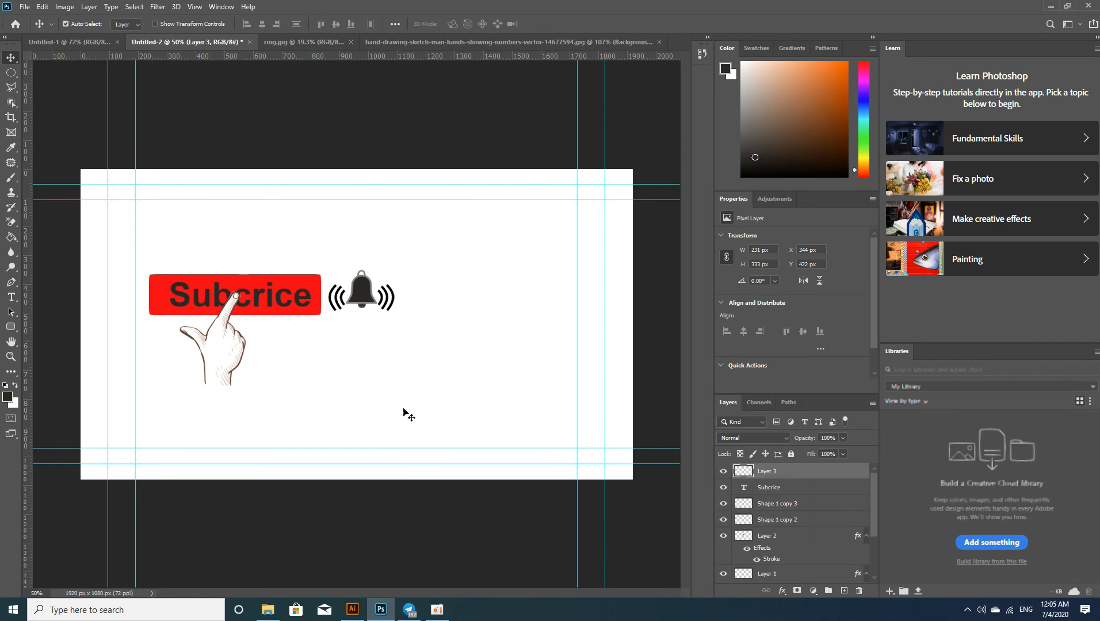
pyautogui.doubleClick(771, 472)
pyautogui.write('arm')
pyautogui.press('Return')
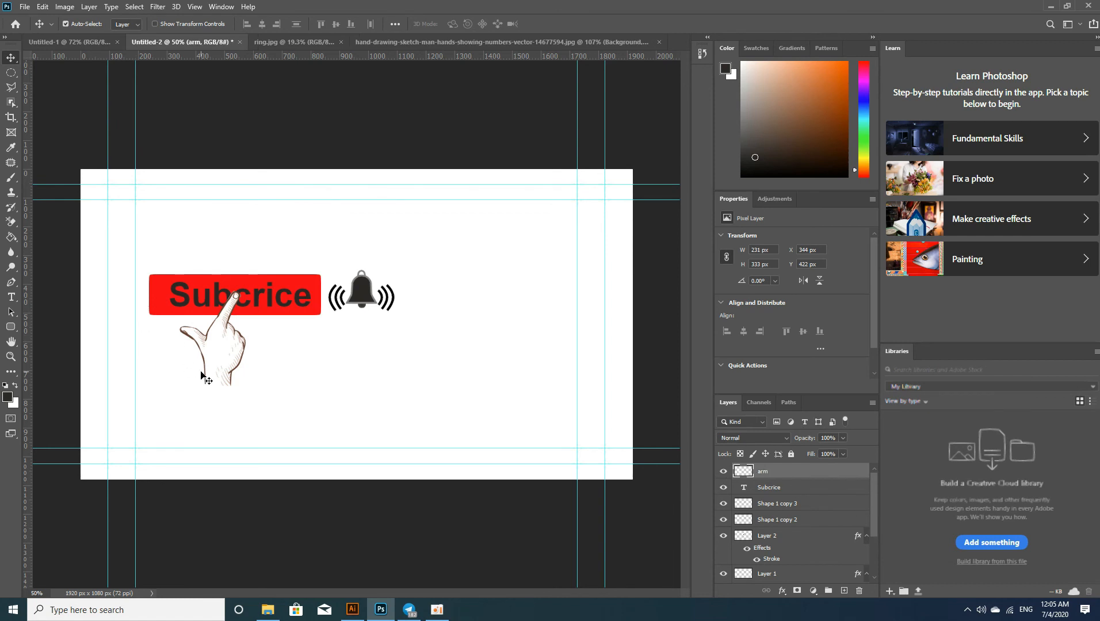
# - Shift the hand slightly toward the start of the Subcrice text and warp its thumb inward, closer to the palm
pyautogui.moveTo(221, 358); pyautogui.dragTo(199, 348)
pyautogui.hotkey('ctrl', 't')
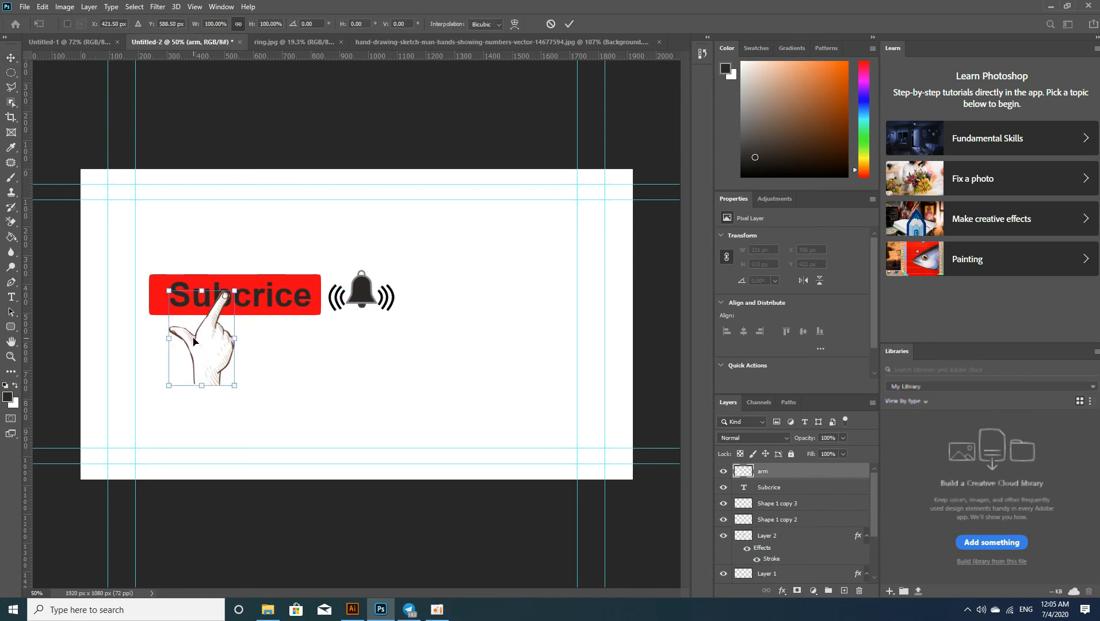
pyautogui.rightClick(185, 329)
pyautogui.click(207, 407)
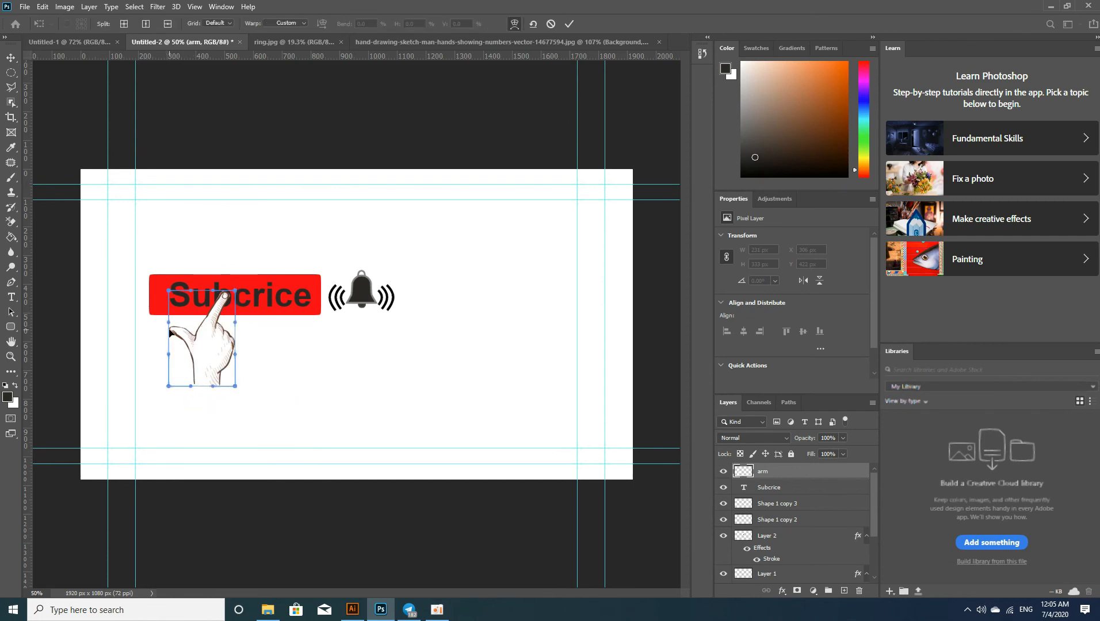
pyautogui.moveTo(173, 332); pyautogui.dragTo(203, 320)
pyautogui.click(569, 24)
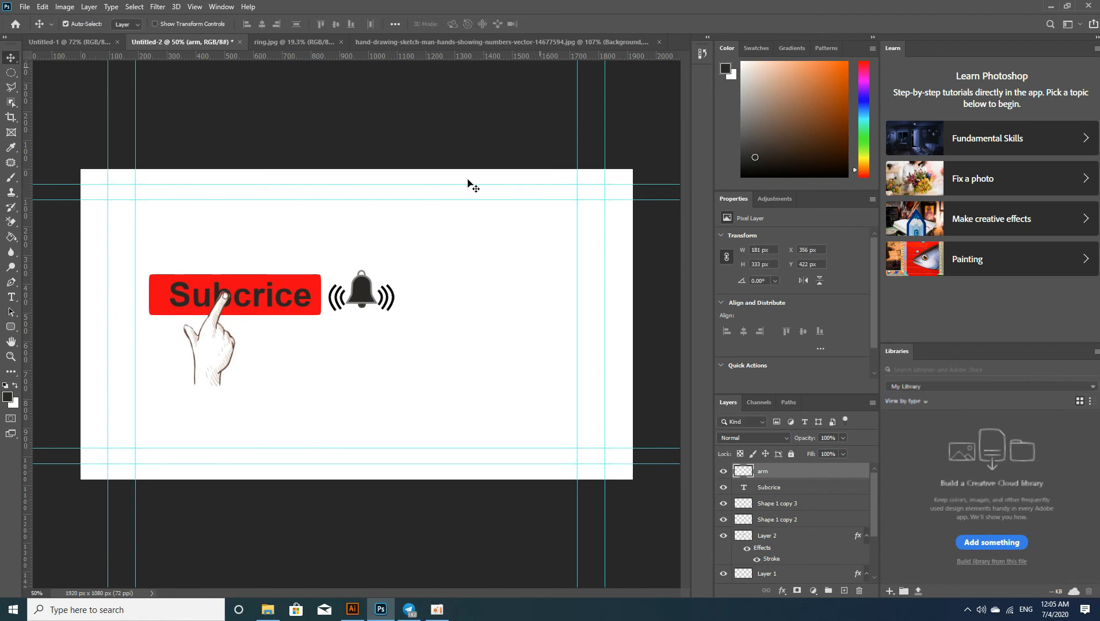
# - Duplicate the arm layer beside the original hand and warp the copy's index fingertip downward to shorten the finger
pyautogui.keyDown('alt'); pyautogui.moveTo(234, 374); pyautogui.dragTo(327, 408); pyautogui.keyUp('alt')
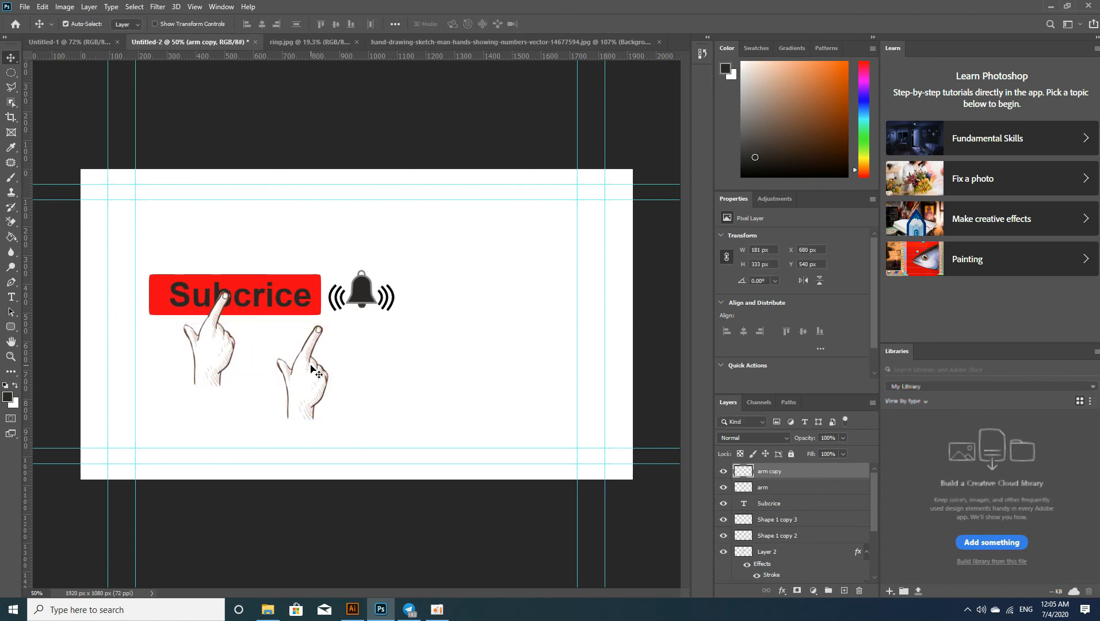
pyautogui.hotkey('ctrl', 't')
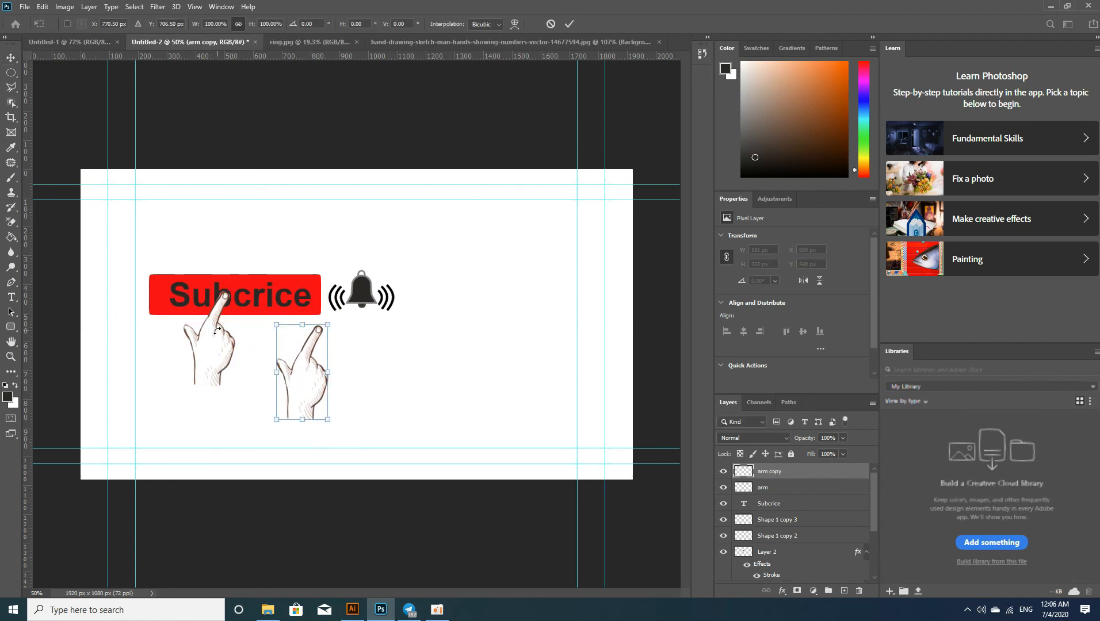
pyautogui.rightClick(316, 349)
pyautogui.click(323, 435)
pyautogui.moveTo(328, 328); pyautogui.dragTo(323, 346)
pyautogui.click(569, 24)
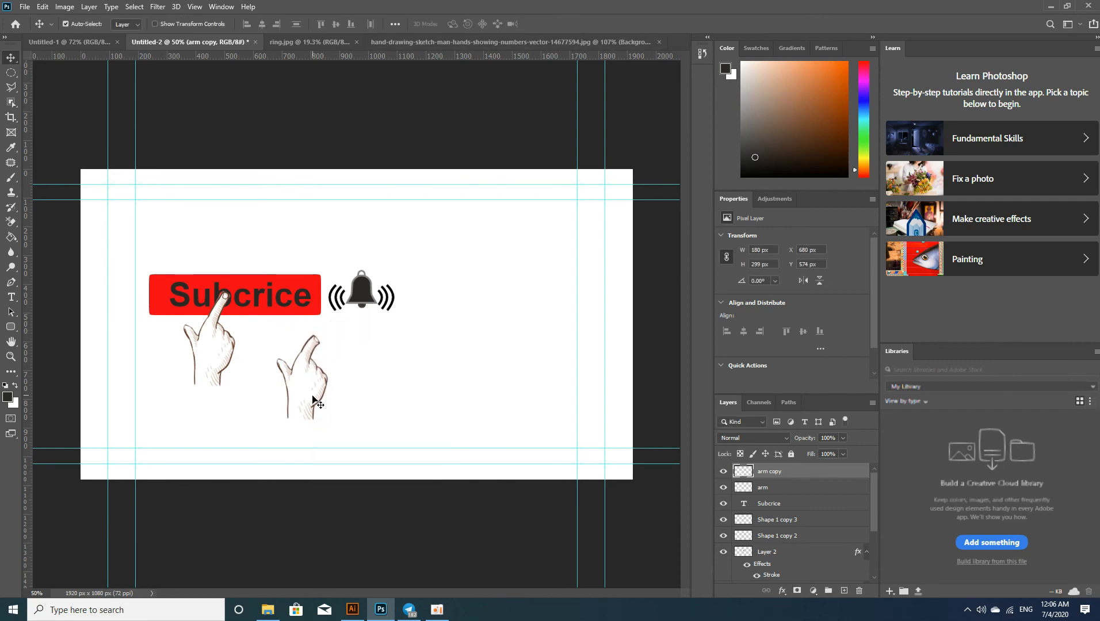
# - Overlay the warped hand copy on the original hand and move the arm layer above arm copy
pyautogui.moveTo(304, 394); pyautogui.dragTo(211, 357)
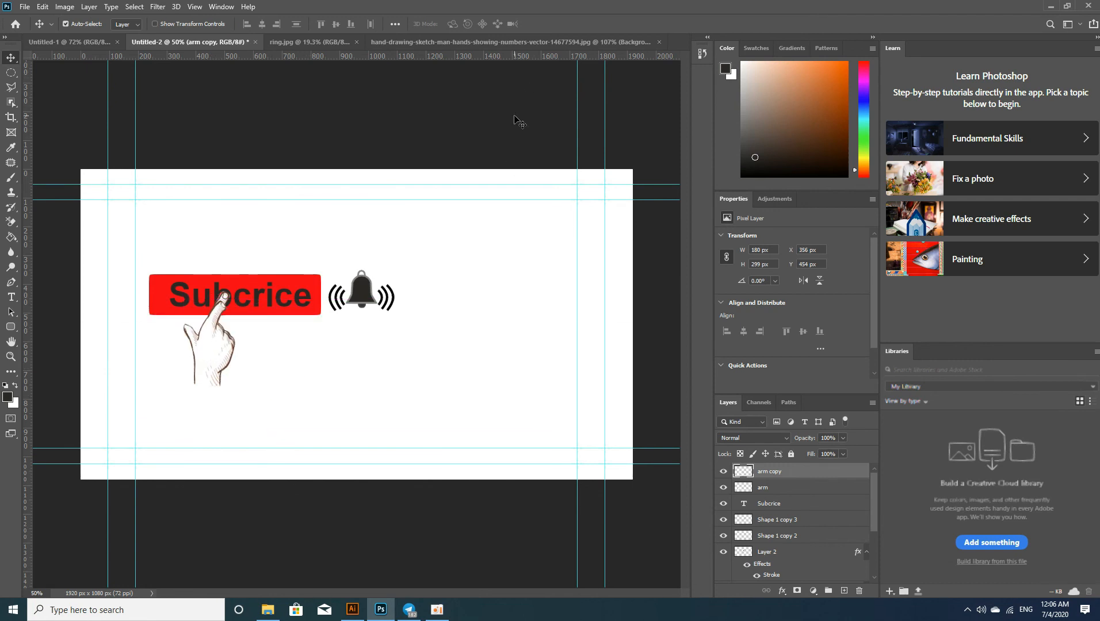
pyautogui.moveTo(776, 489); pyautogui.dragTo(780, 474)
# - Toggle the arm layer's visibility repeatedly to compare the straight finger with the warped copy beneath
pyautogui.click(723, 473)
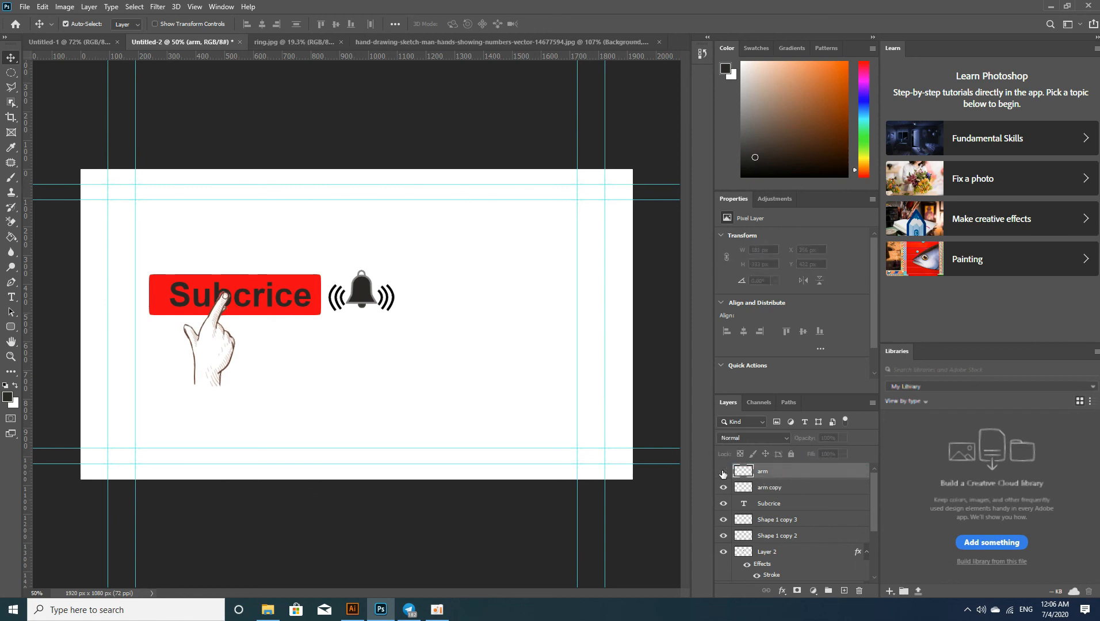
pyautogui.click(723, 473)
pyautogui.click(723, 473)
pyautogui.click(723, 473)
pyautogui.click(723, 473)
pyautogui.click(723, 473)
# - Warp the arm copy layer again to raise its index fingertip slightly
pyautogui.click(765, 489)
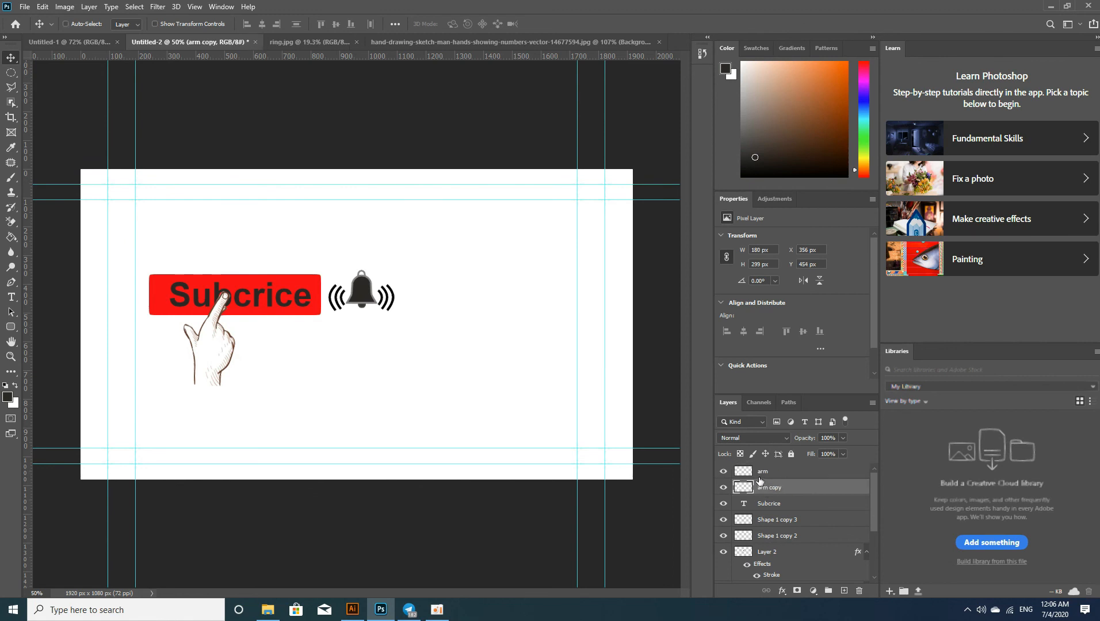
pyautogui.hotkey('ctrl', 't')
pyautogui.rightClick(249, 297)
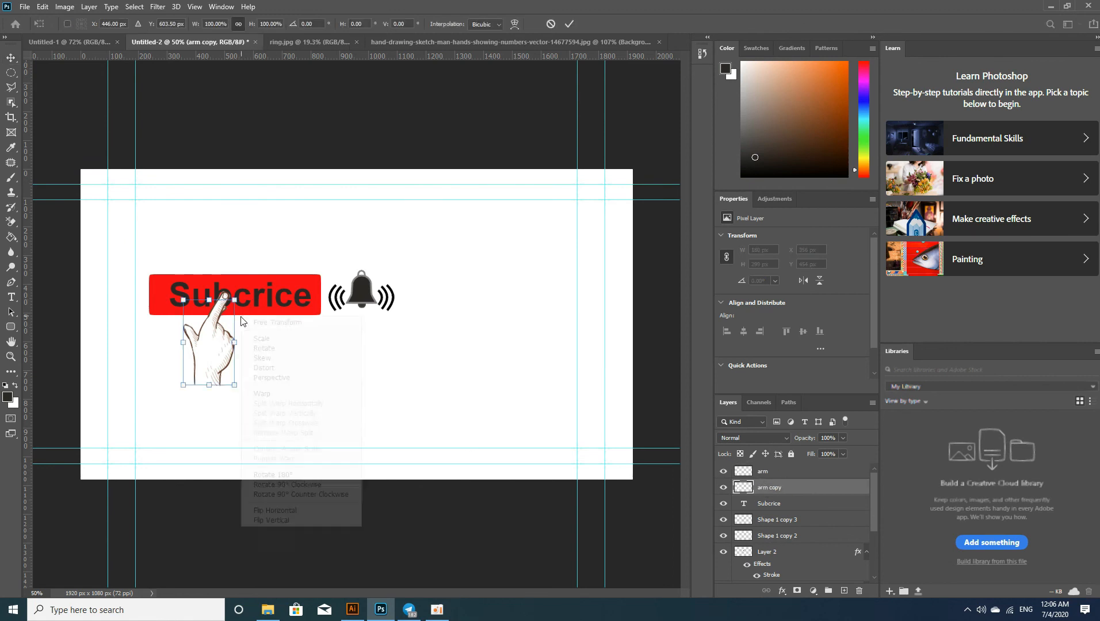
pyautogui.click(273, 396)
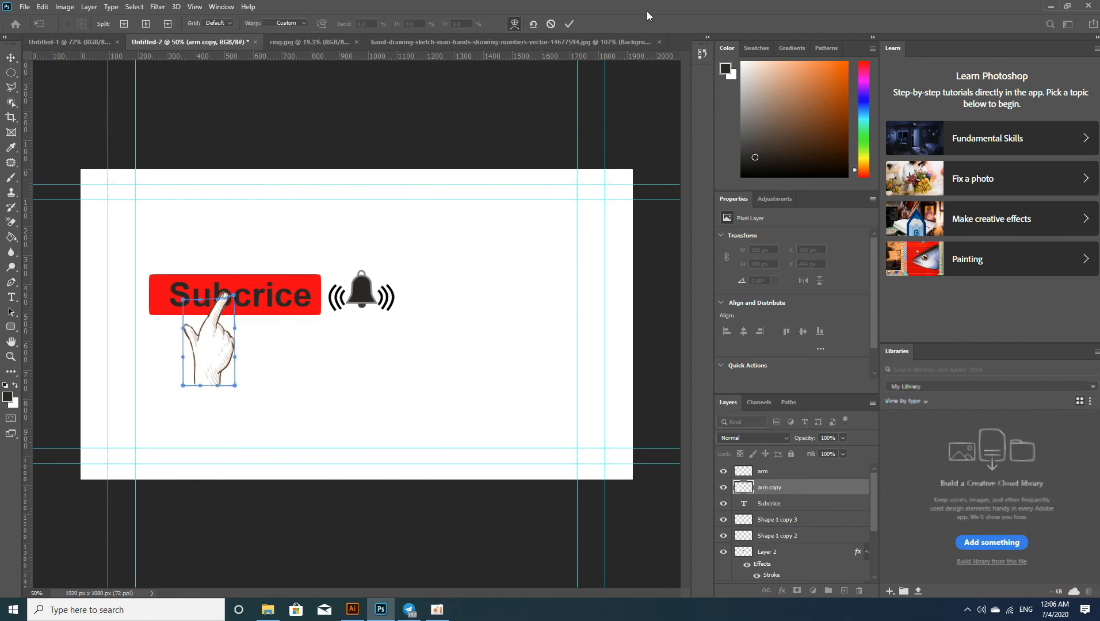
pyautogui.click(569, 24)
# - Preview the finger's tapping motion by repeatedly hiding and showing the arm layer over the adjusted copy
pyautogui.click(723, 472)
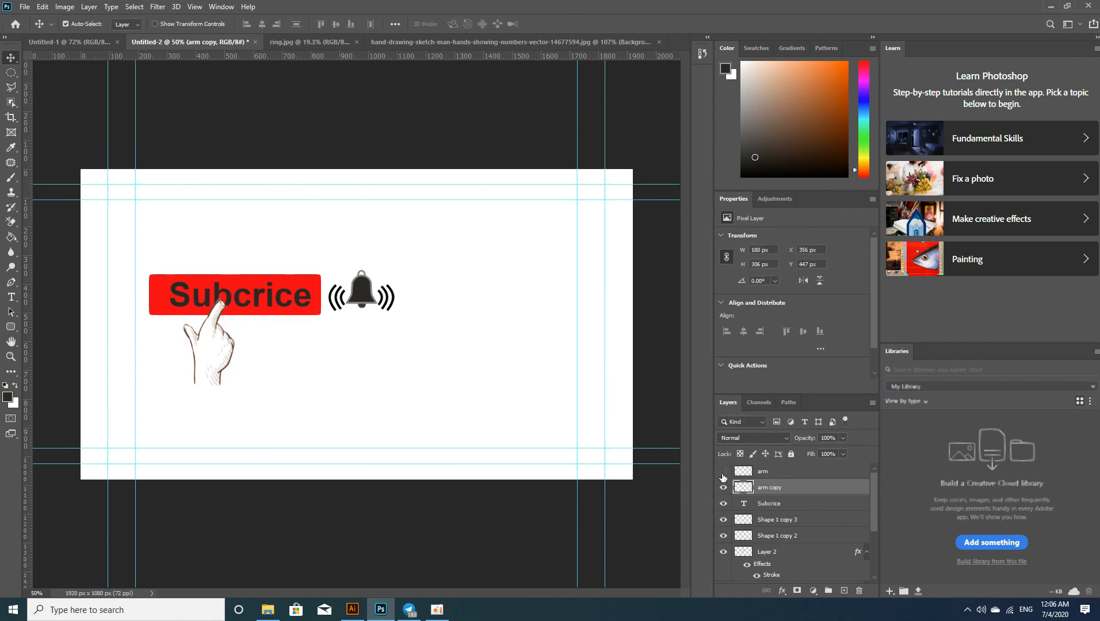
pyautogui.click(722, 474)
pyautogui.click(722, 474)
pyautogui.click(722, 474)
pyautogui.click(722, 474)
pyautogui.click(722, 474)
pyautogui.click(722, 474)
pyautogui.click(723, 473)
pyautogui.click(723, 473)
pyautogui.click(723, 473)
pyautogui.click(723, 473)
# - Save the document to the Desktop as a Photoshop file named subcrie
pyautogui.click(25, 7)
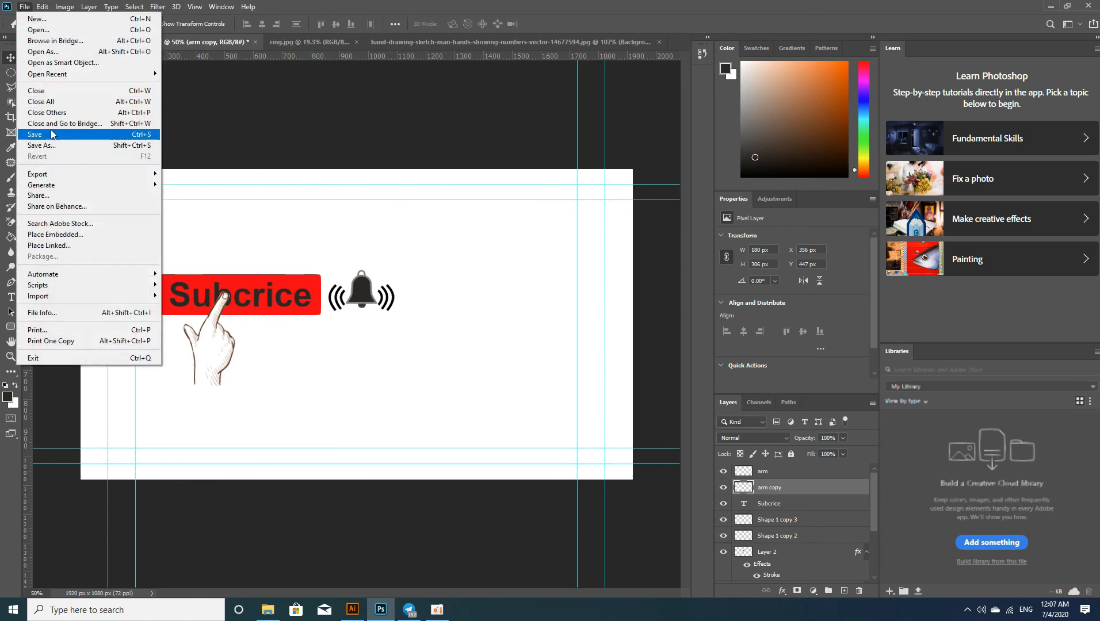
pyautogui.click(41, 145)
pyautogui.click(590, 401)
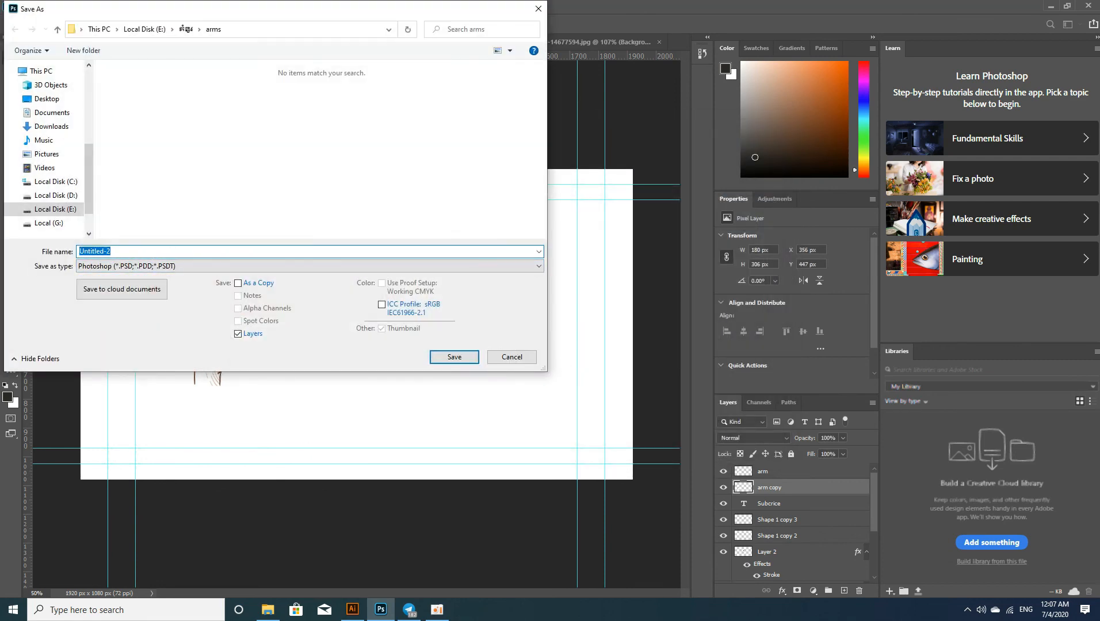
pyautogui.write('subcrie')
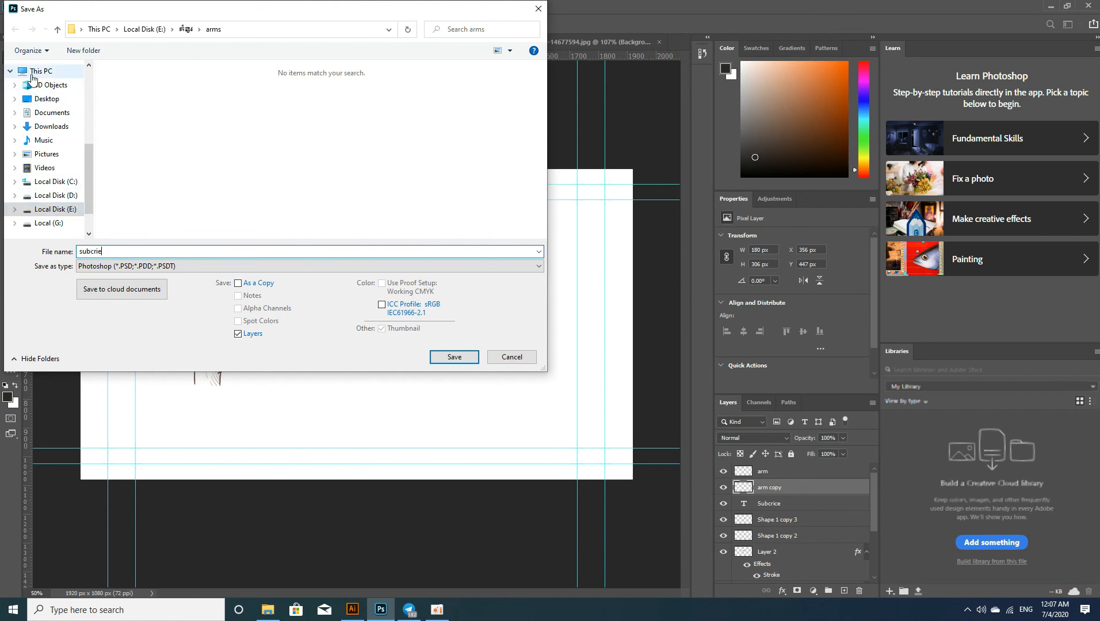
pyautogui.click(46, 98)
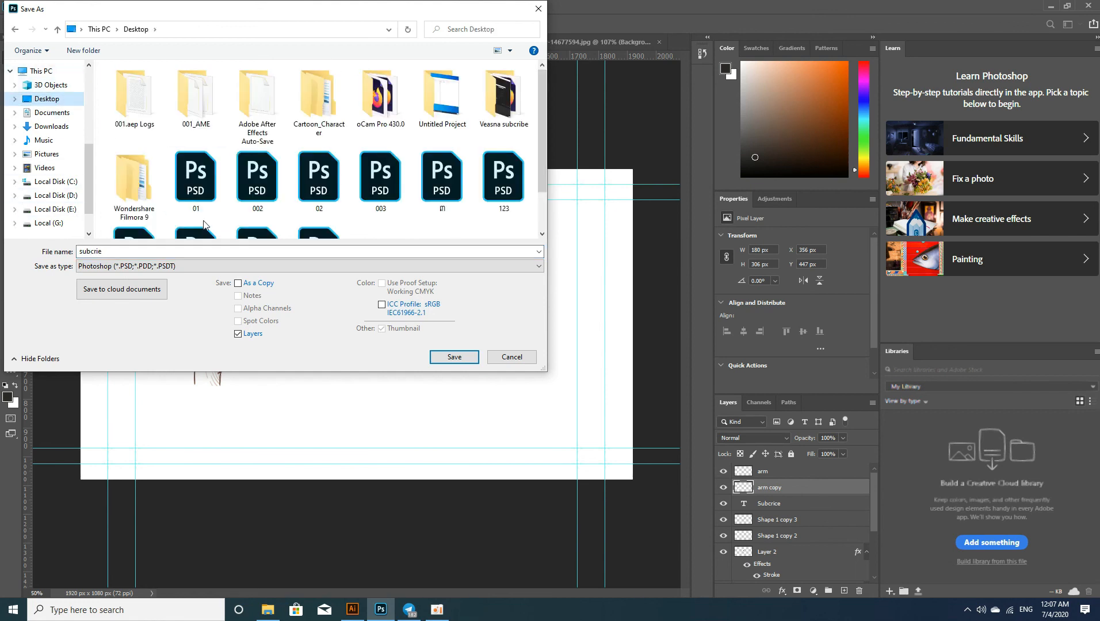
pyautogui.click(455, 359)
pyautogui.click(678, 172)
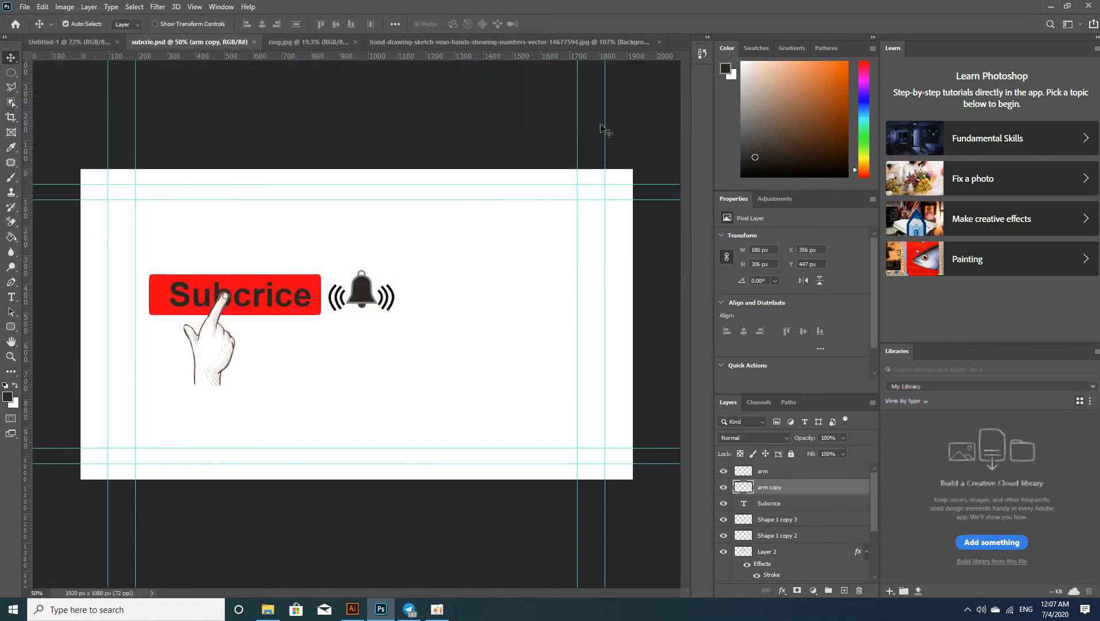
# - Minimize Photoshop to show the Windows desktop and refresh it several times
pyautogui.click(1050, 6)
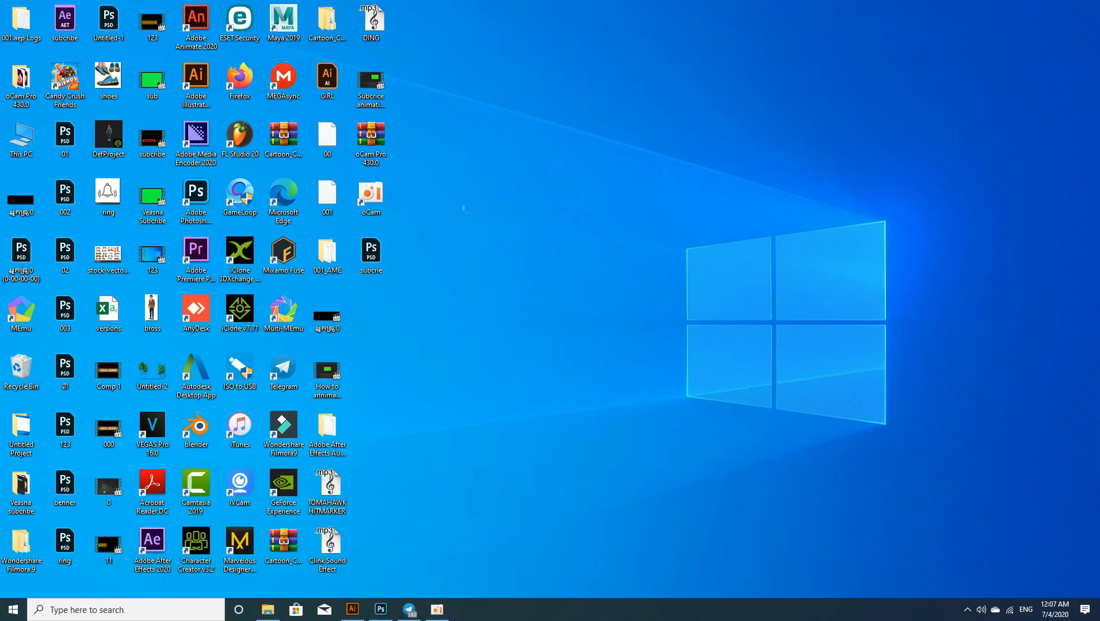
pyautogui.rightClick(466, 202)
pyautogui.click(489, 236)
pyautogui.rightClick(494, 153)
pyautogui.click(518, 185)
pyautogui.rightClick(522, 145)
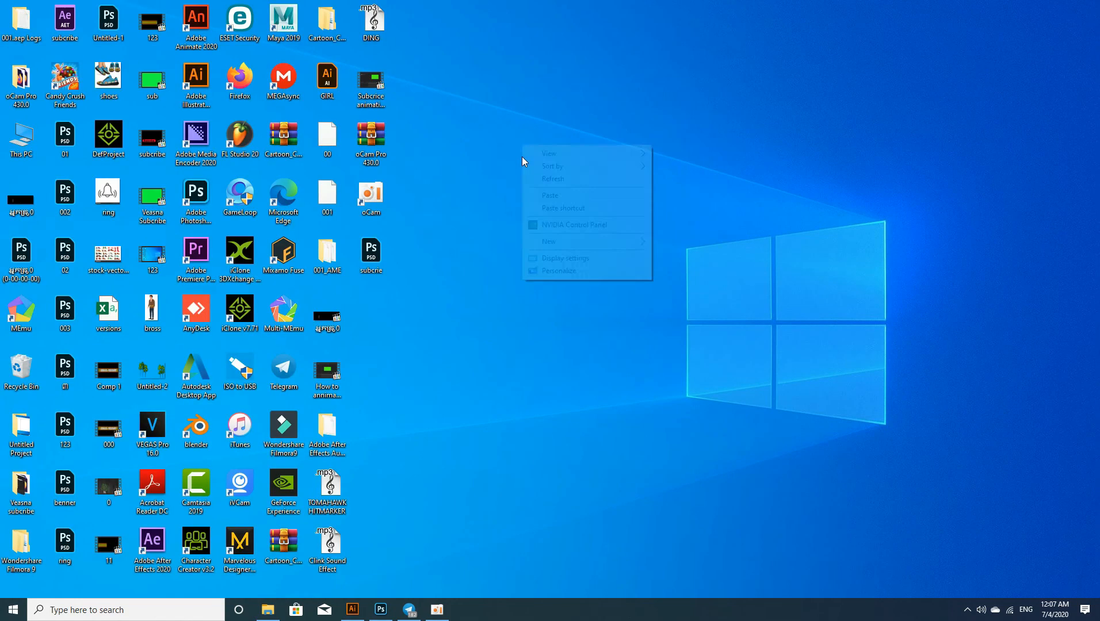
pyautogui.click(546, 180)
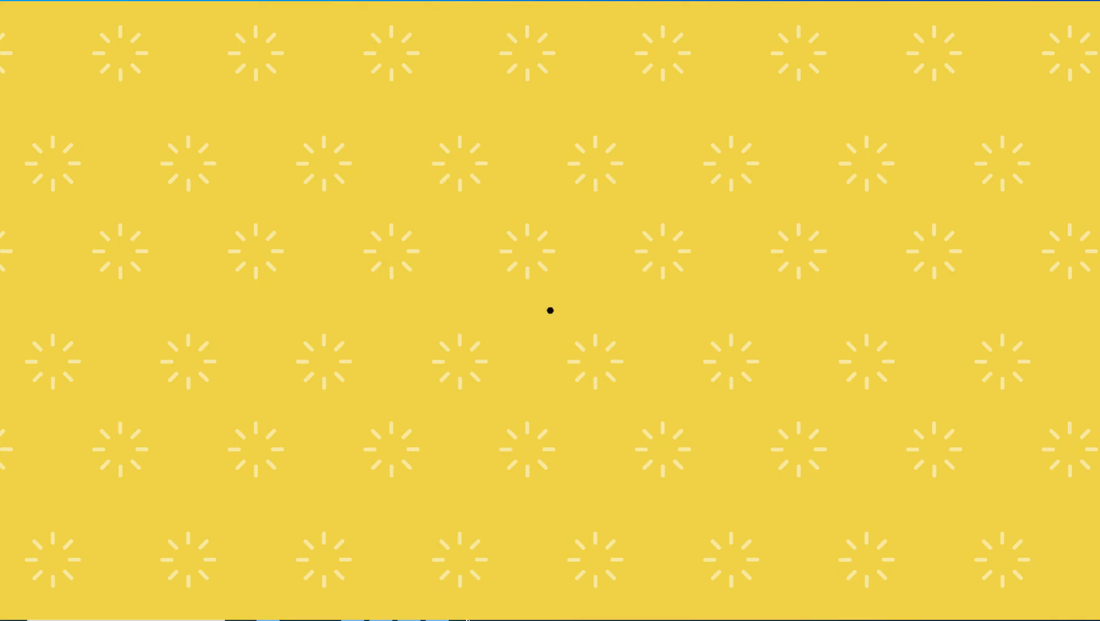